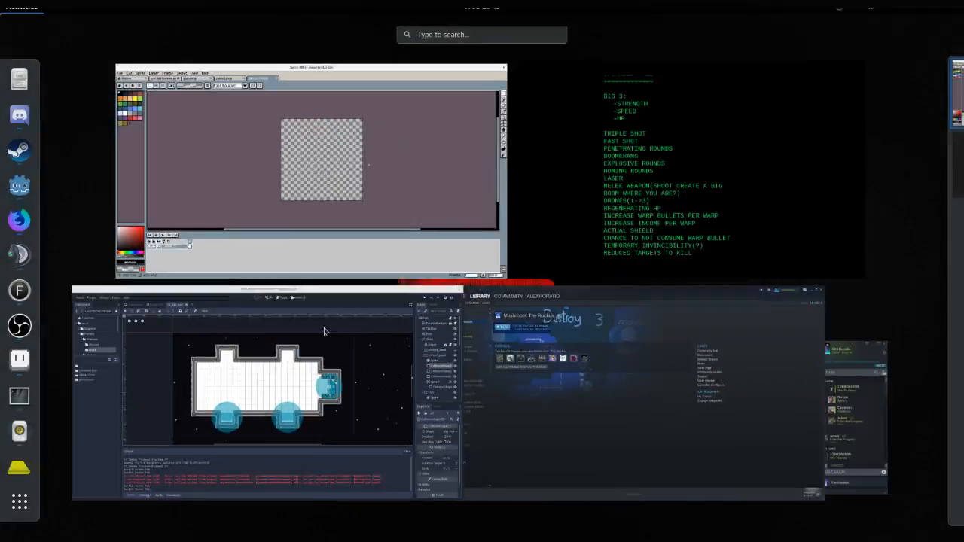
# Step: Switch to the Godot editor and make the crafting_table node visible in the ship_hub scene
pyautogui.click(315, 331)
pyautogui.click(19, 43)
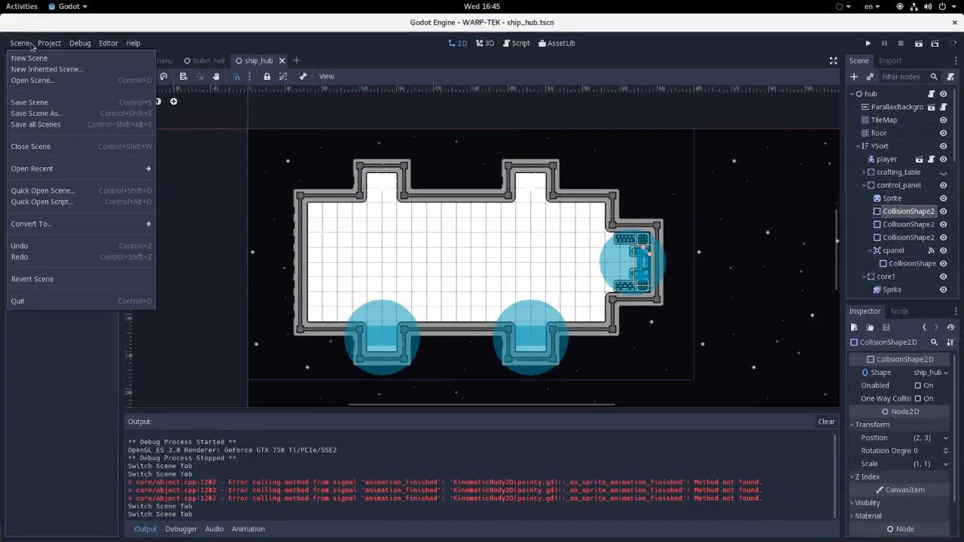
pyautogui.click(329, 47)
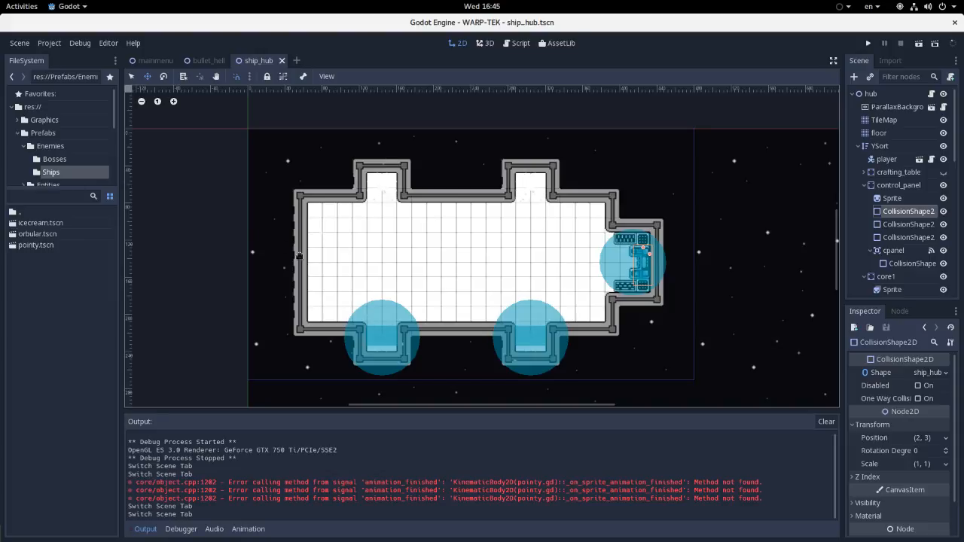
pyautogui.click(943, 171)
pyautogui.click(944, 172)
pyautogui.click(943, 172)
# Step: Expand the crafting_table node and hide the collision shape under its Area2D
pyautogui.click(873, 174)
pyautogui.click(864, 172)
pyautogui.click(943, 223)
pyautogui.scroll(4, 319, 276)
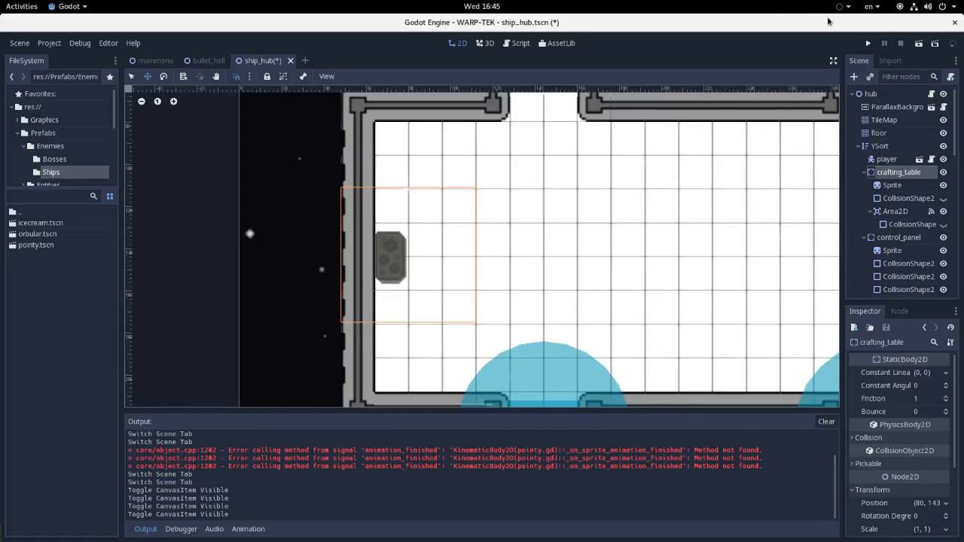
# Step: Run the ship_hub scene, walk the player toward the crafting table, and close the game
pyautogui.click(919, 45)
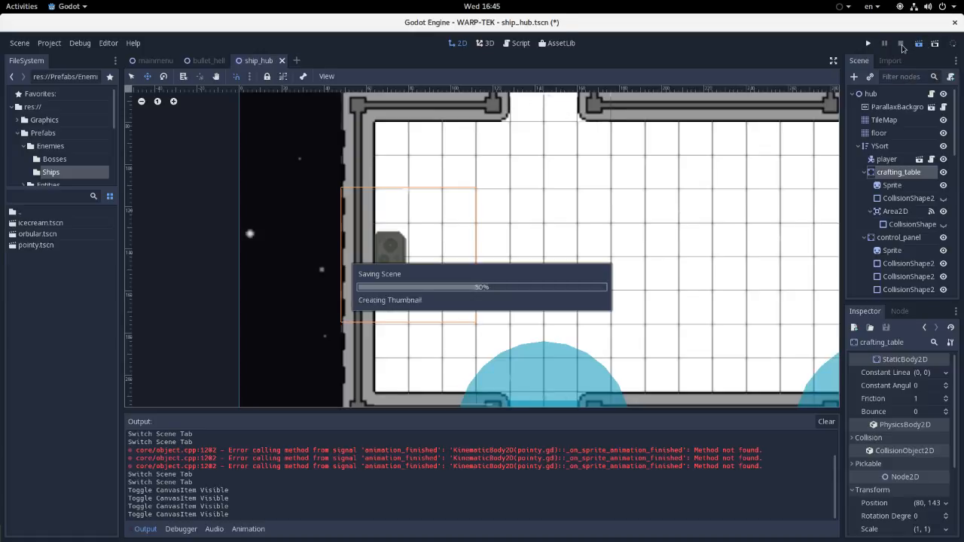
pyautogui.press('Left')
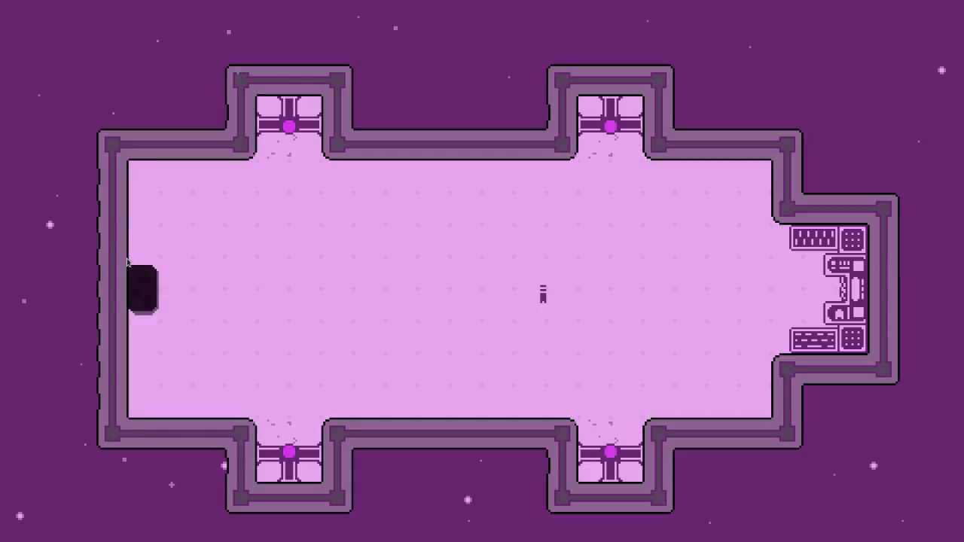
pyautogui.hotkey('alt', 'F4')
# Step: Check the crafting table's Area2D signals, and read the hub and player scripts for how the table is used
pyautogui.scroll(-4, 376, 274)
pyautogui.scroll(5, 376, 274)
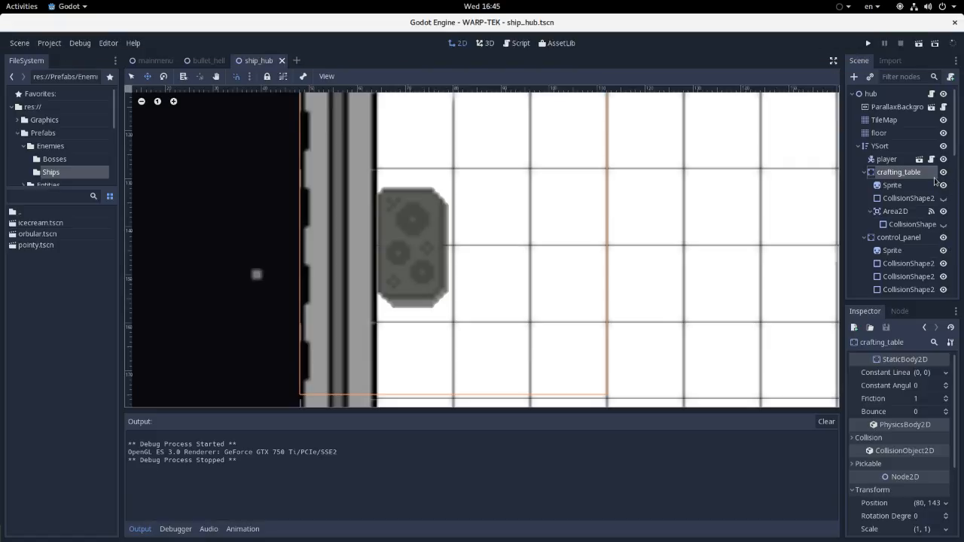
pyautogui.click(932, 211)
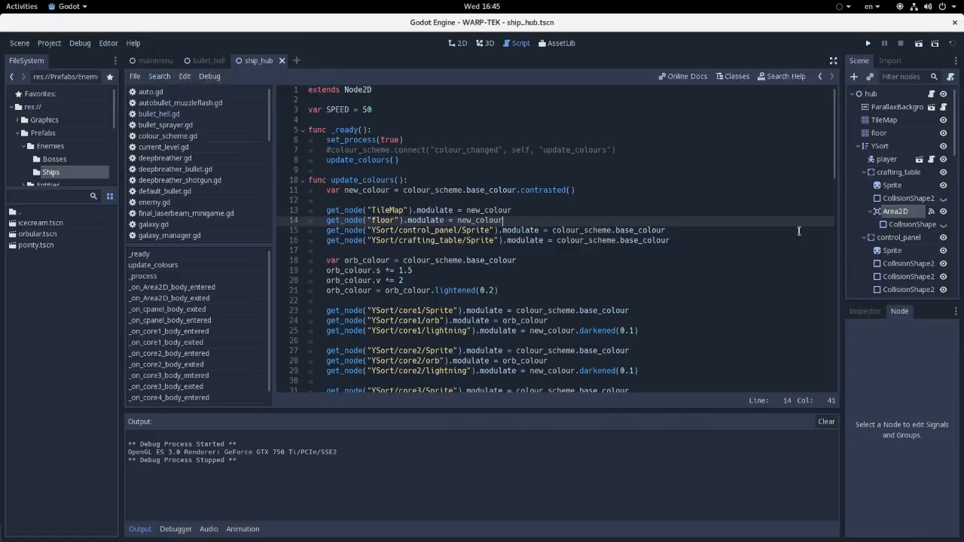
pyautogui.click(931, 93)
pyautogui.scroll(-9, 506, 316)
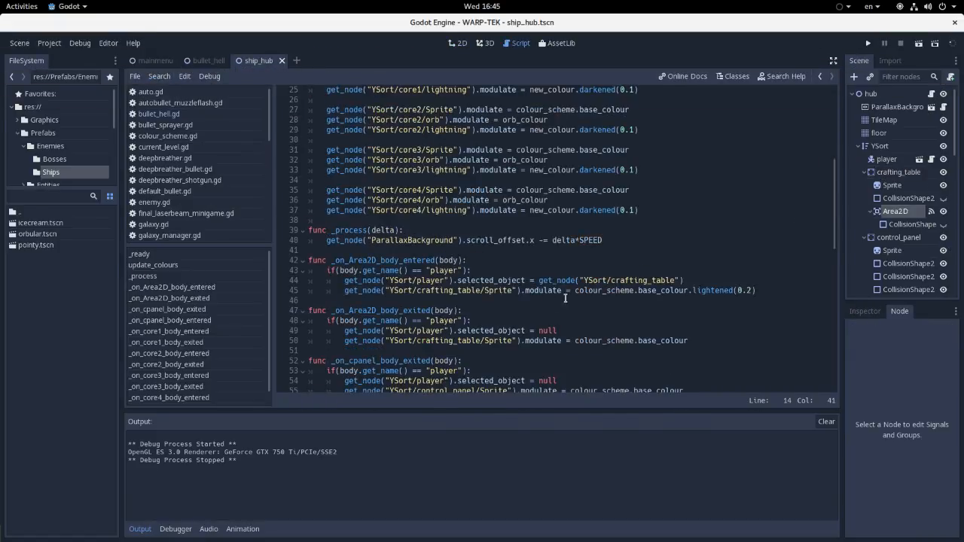
pyautogui.scroll(3, 595, 273)
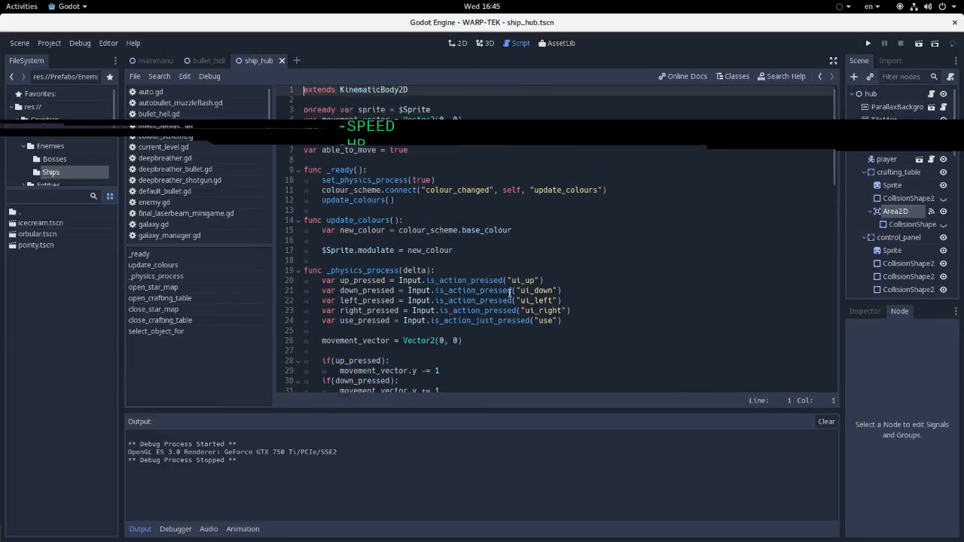
pyautogui.scroll(-12, 511, 292)
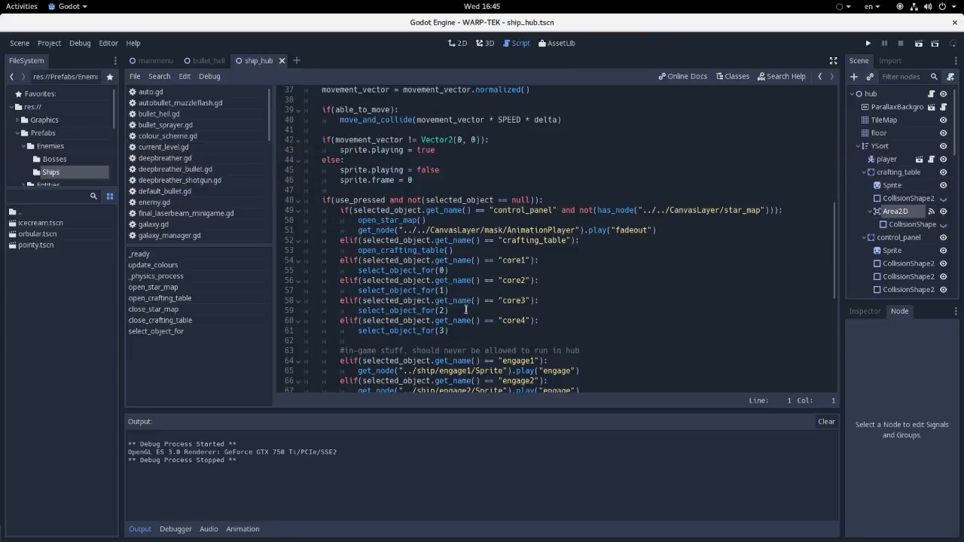
pyautogui.scroll(-1, 398, 200)
# Step: Examine the crafting_table branch and the open_crafting_table function in the player script
pyautogui.press('super')
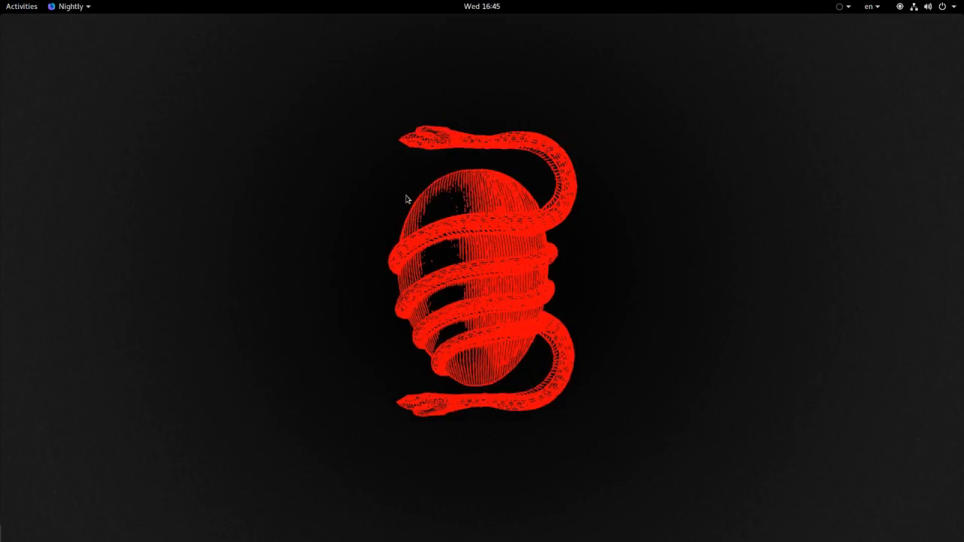
pyautogui.press('super')
pyautogui.scroll(1, 383, 160)
pyautogui.click(349, 323)
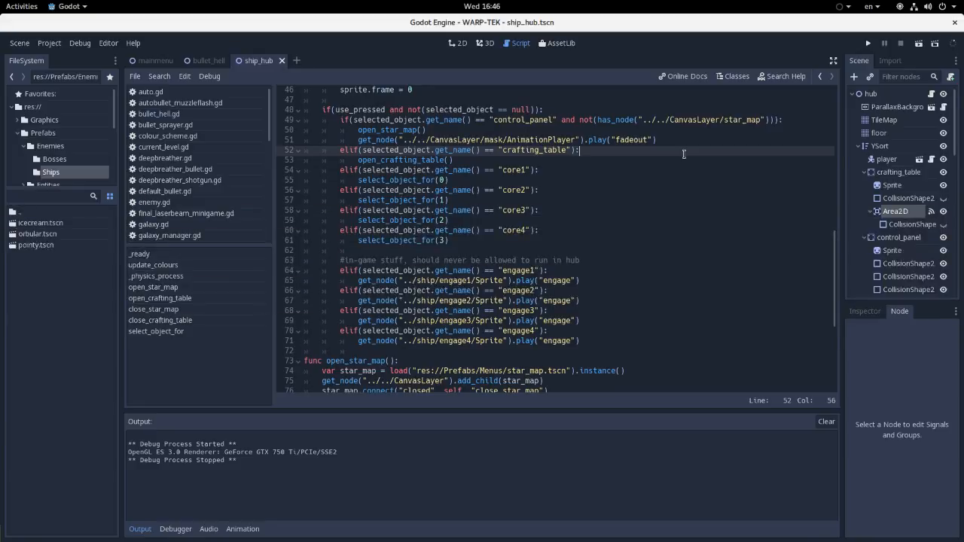
pyautogui.click(666, 160)
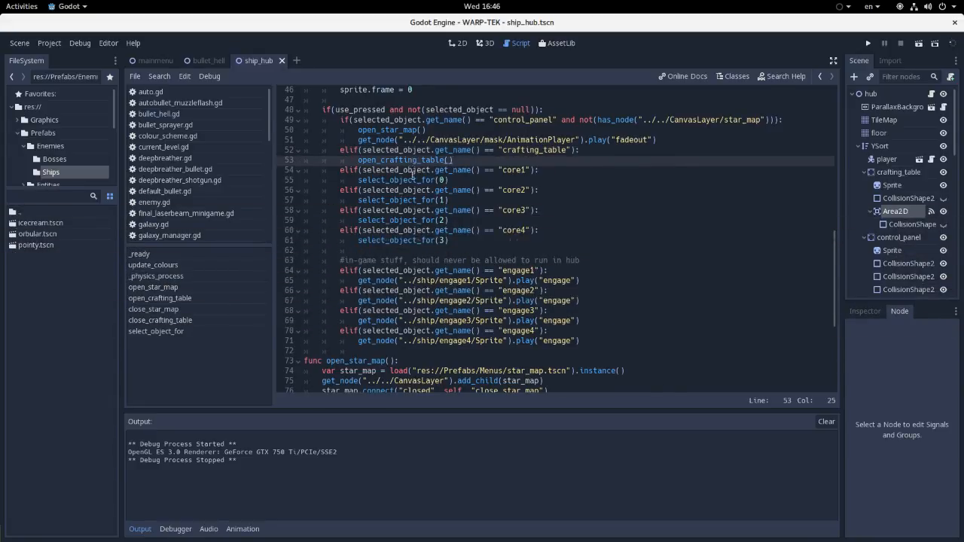
pyautogui.scroll(-5, 465, 302)
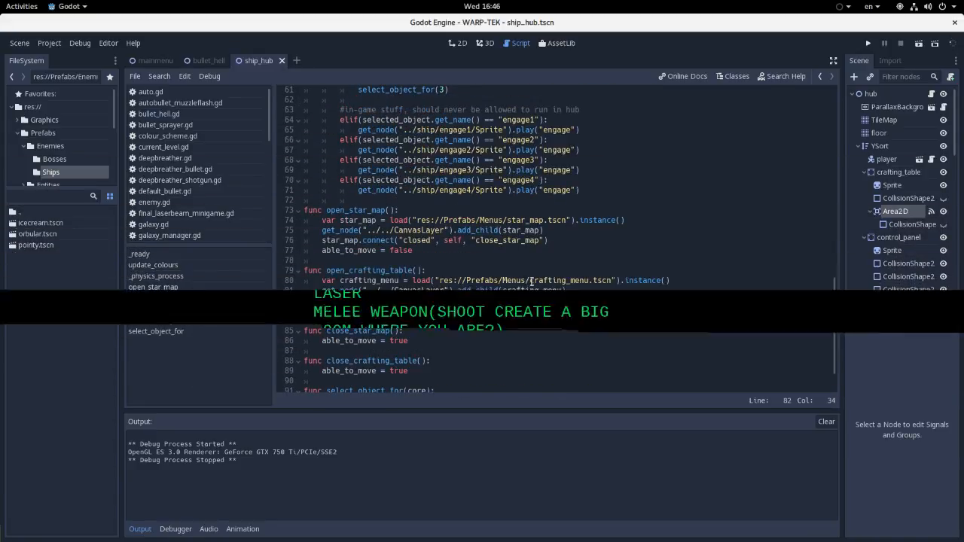
# Step: Open the crafting_menu scene referenced in the player script, close it, and review the hub script's Area2D handlers
pyautogui.keyDown('ctrl'); pyautogui.click(532, 280); pyautogui.keyUp('ctrl')
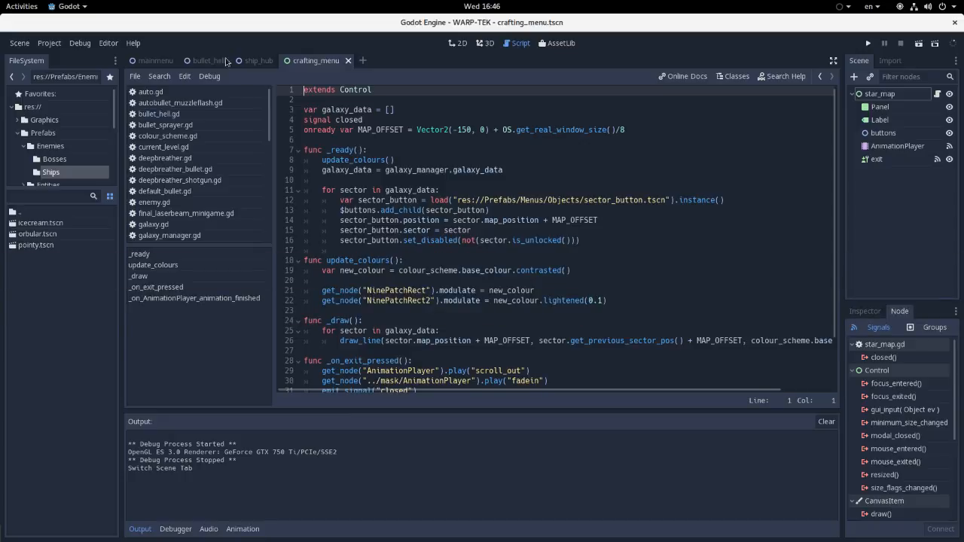
pyautogui.click(249, 62)
pyautogui.middleClick(312, 64)
pyautogui.scroll(-7, 441, 243)
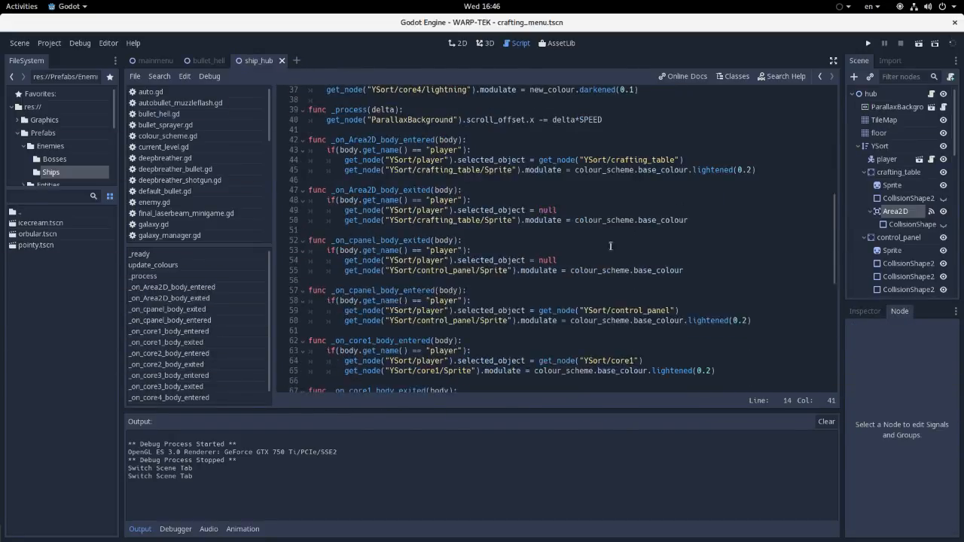
pyautogui.click(924, 214)
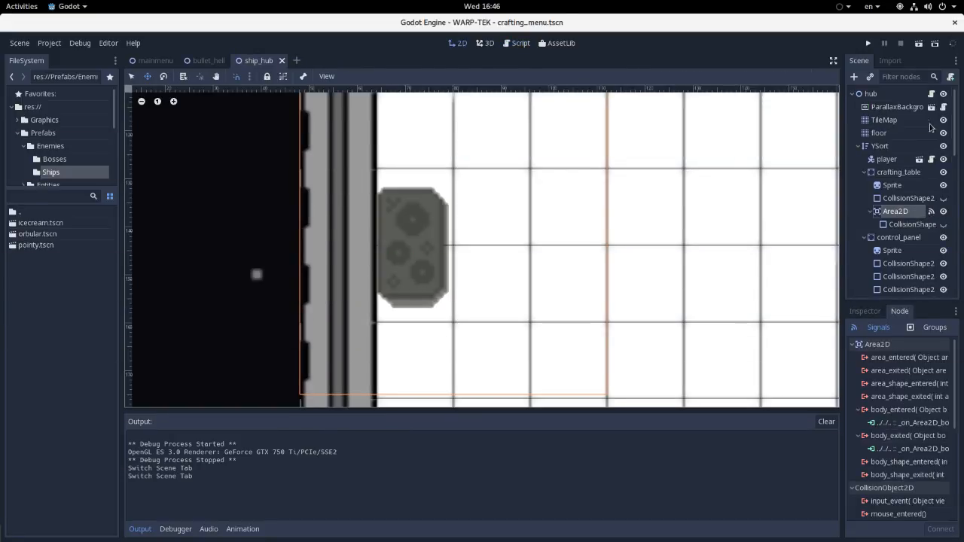
# Step: In the player script's open_crafting_table function, change the loaded scene path to res://Prefabs/Menus/upgrade_menu.tscn
pyautogui.click(931, 159)
pyautogui.click(593, 240)
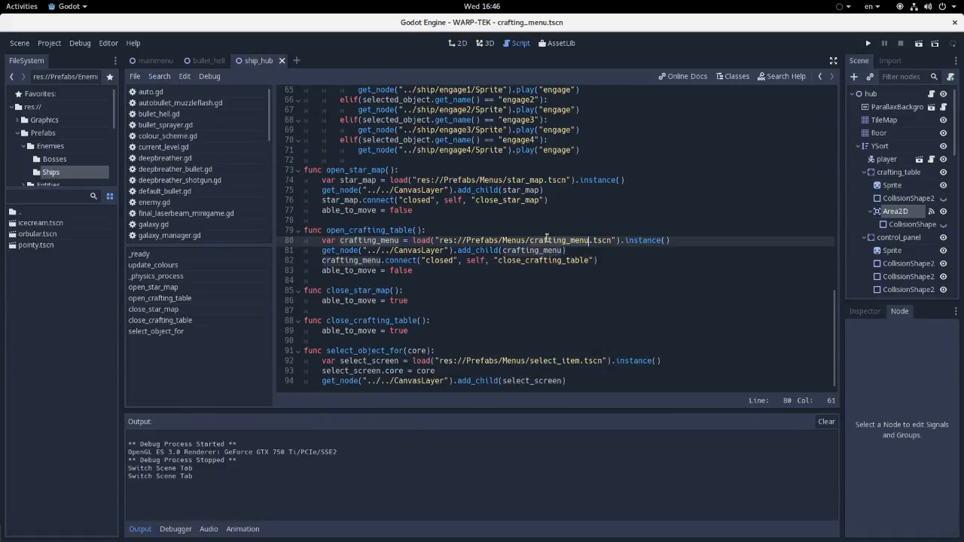
pyautogui.hotkey('ctrl', 'BackSpace')
pyautogui.write('upgrade-')
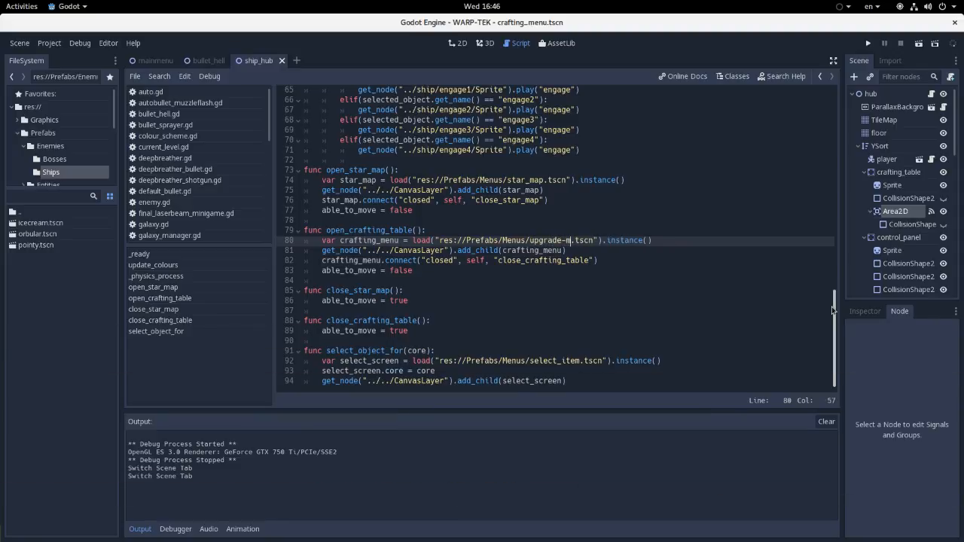
pyautogui.press('BackSpace')
pyautogui.write('_menu')
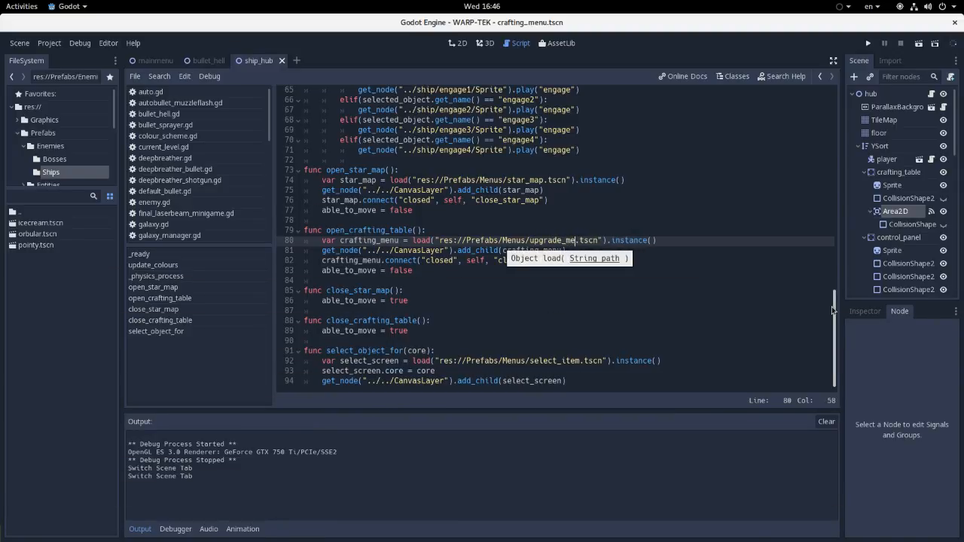
# Step: Rename the crafting_menu variable to upgrade_menu in its declaration, the add_child call and the connect call
pyautogui.doubleClick(560, 242)
pyautogui.hotkey('ctrl', 'c')
pyautogui.doubleClick(533, 252)
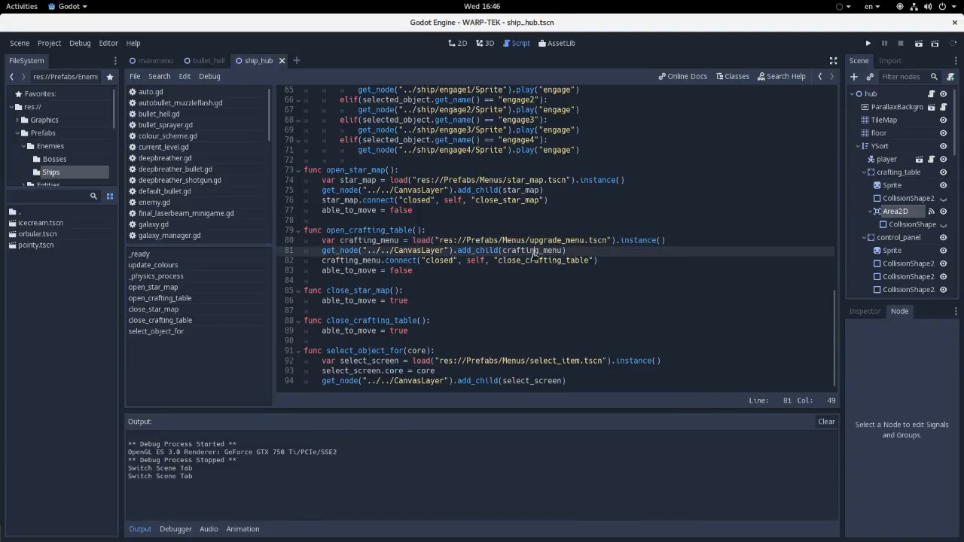
pyautogui.hotkey('ctrl', 'v')
pyautogui.doubleClick(387, 243)
pyautogui.hotkey('ctrl', 'v')
pyautogui.doubleClick(352, 261)
pyautogui.hotkey('ctrl', 'v')
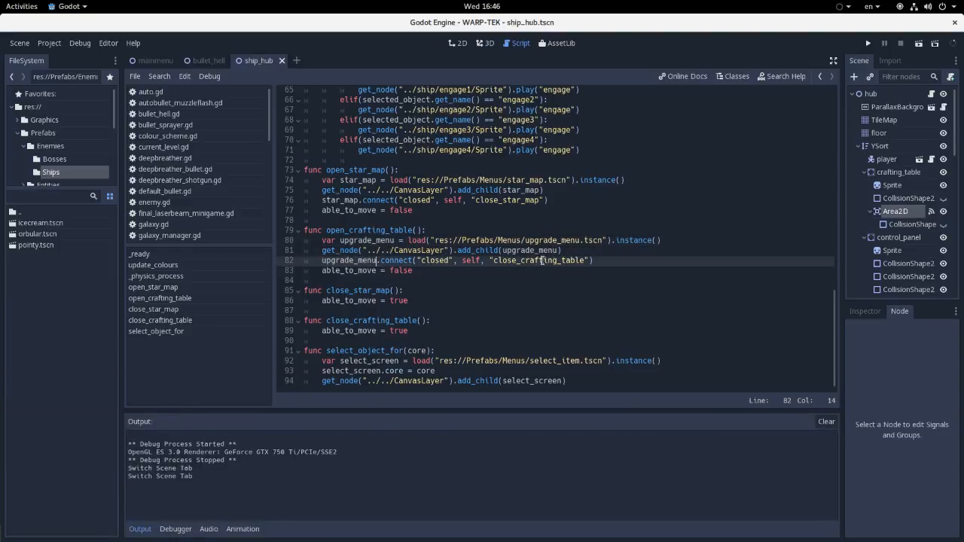
# Step: Connect the upgrade menu's closed signal to close_star_map instead of close_crafting_table and save
pyautogui.click(558, 260)
pyautogui.click(581, 260)
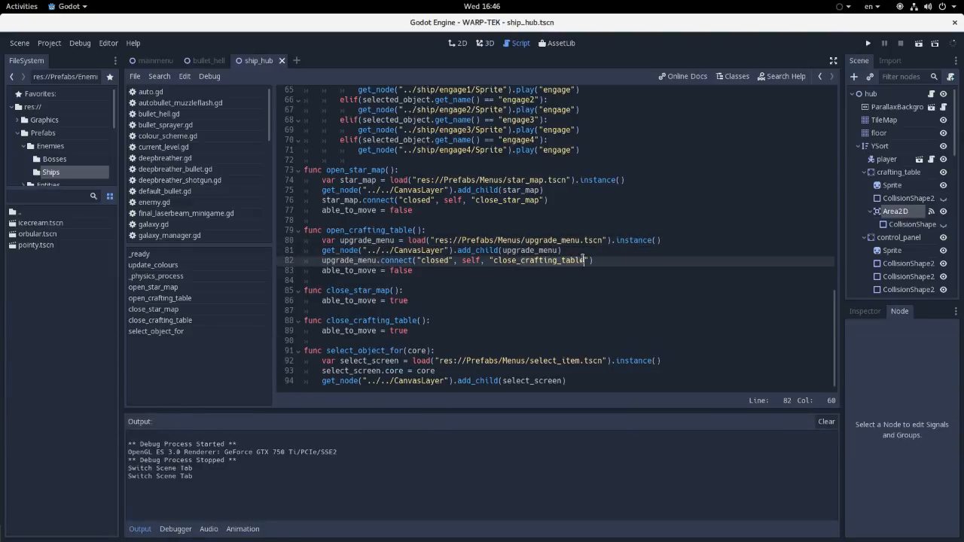
pyautogui.hotkey('ctrl', 'BackSpace')
pyautogui.write('star_map')
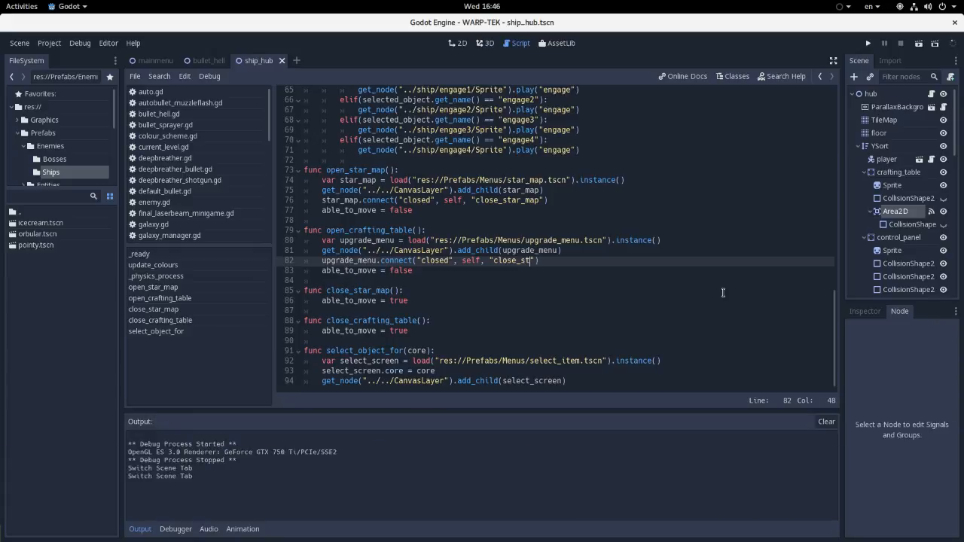
pyautogui.hotkey('ctrl', 's')
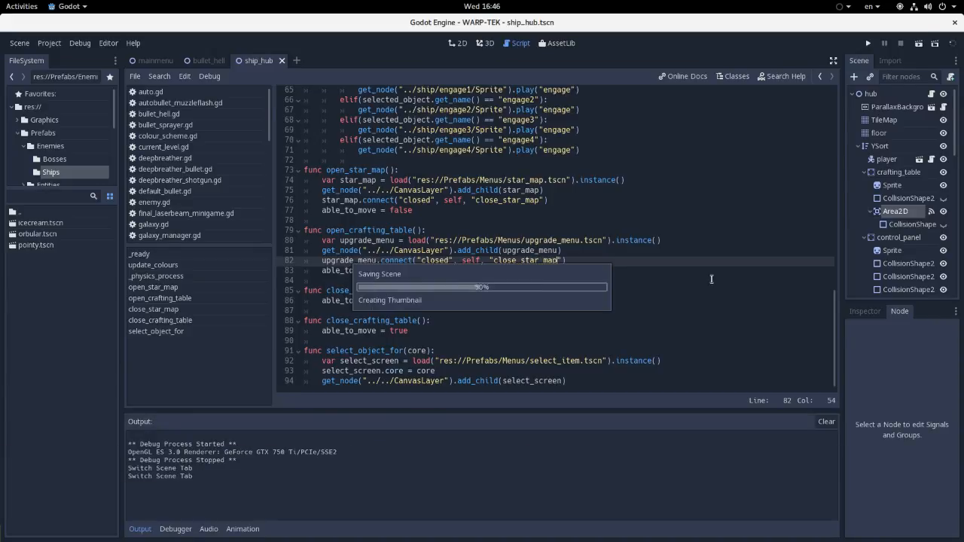
# Step: Delete the close_crafting_table function and the extra blank line from the player script
pyautogui.moveTo(452, 331); pyautogui.dragTo(446, 311)
pyautogui.press('Delete')
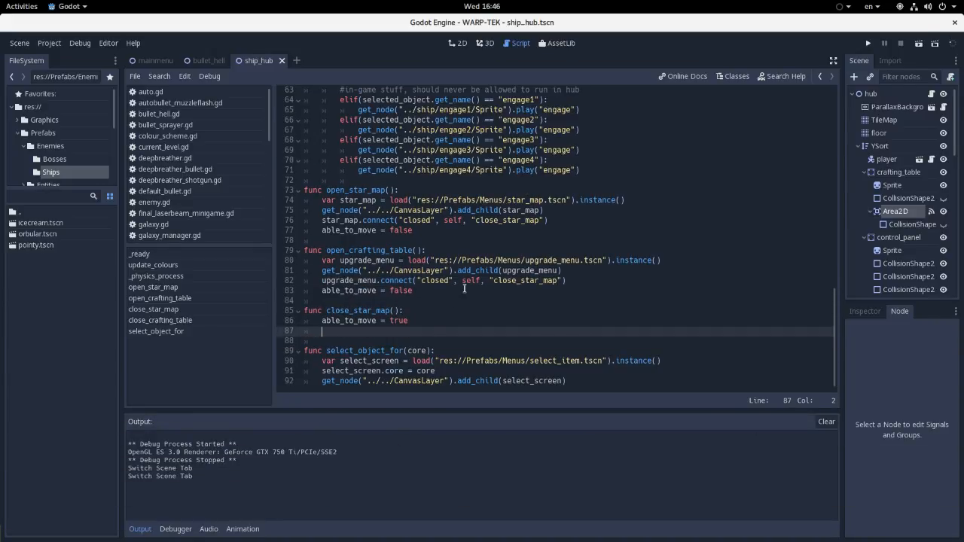
pyautogui.press('Delete')
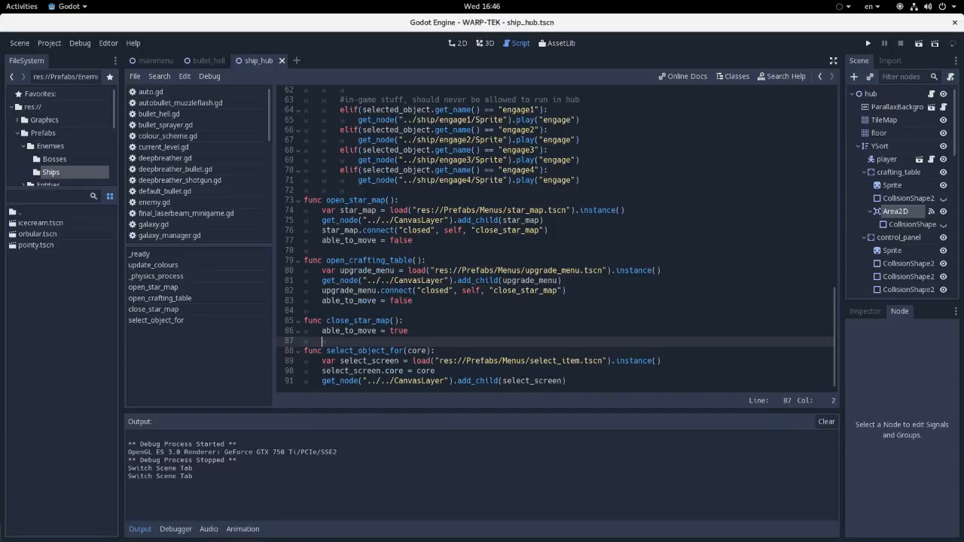
pyautogui.hotkey('alt', 'Tab')
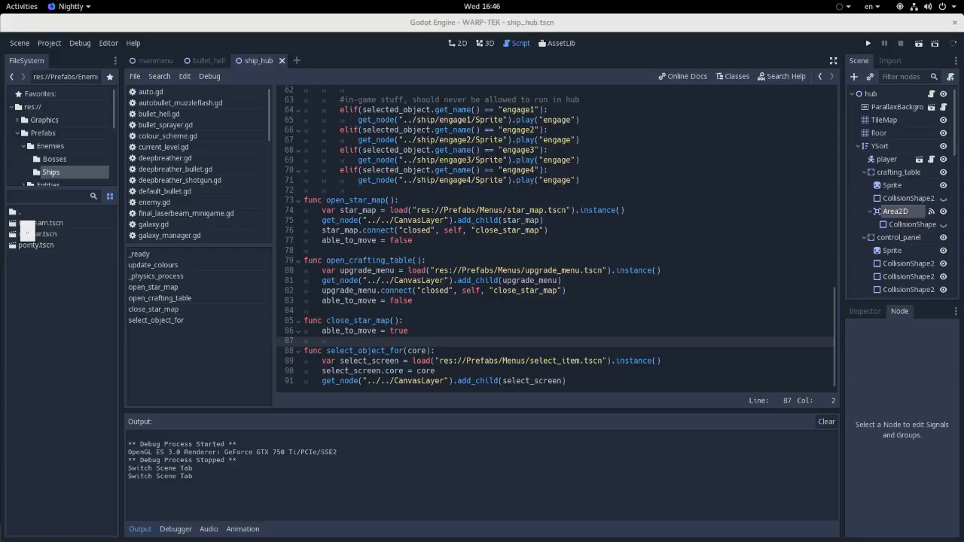
pyautogui.click(510, 253)
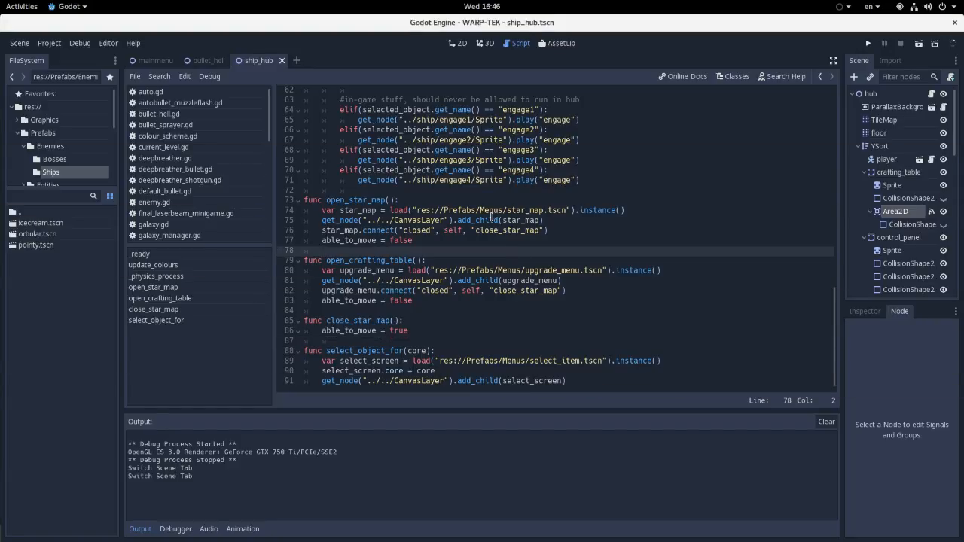
# Step: Rename the open_crafting_table function and its call in the crafting_table branch to open_upgrade_menu, and save
pyautogui.scroll(1, 559, 91)
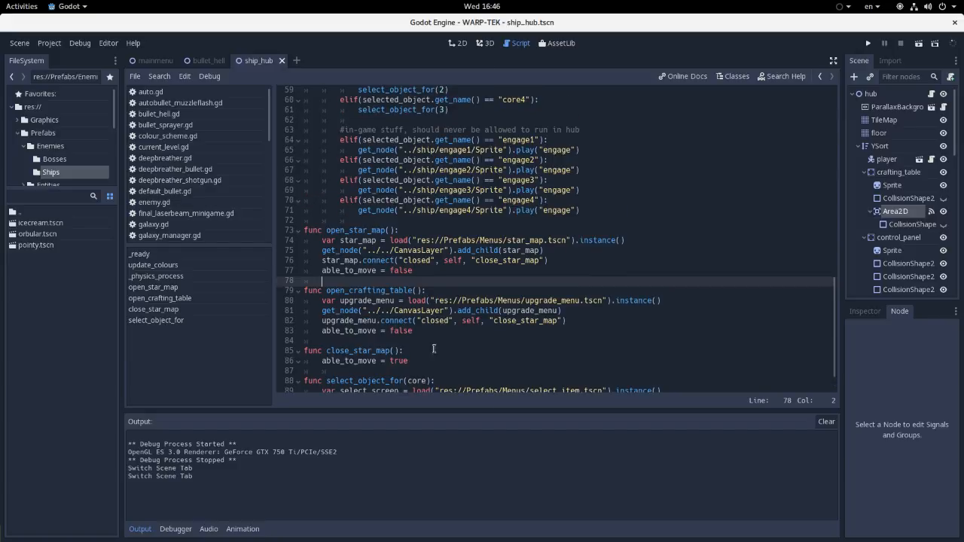
pyautogui.scroll(1, 667, 299)
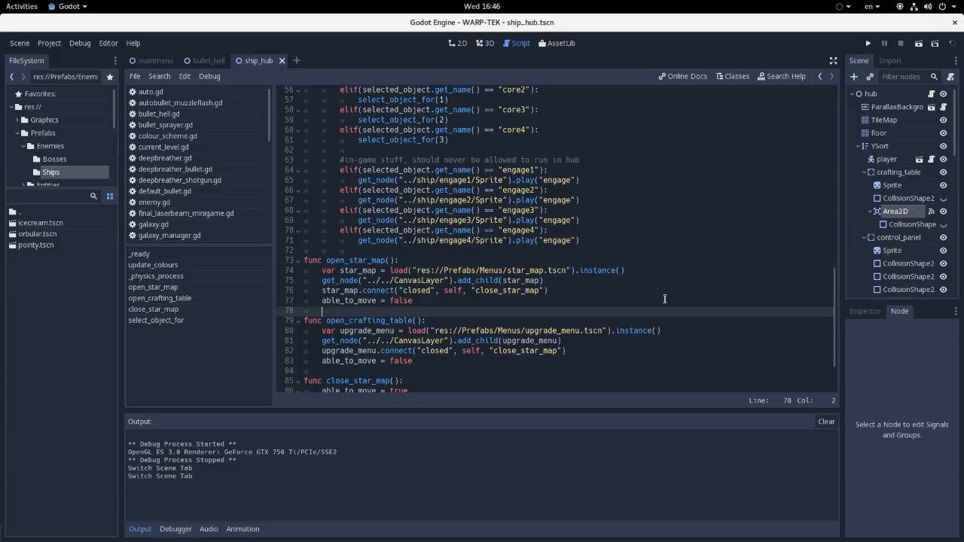
pyautogui.scroll(1, 583, 308)
pyautogui.click(422, 351)
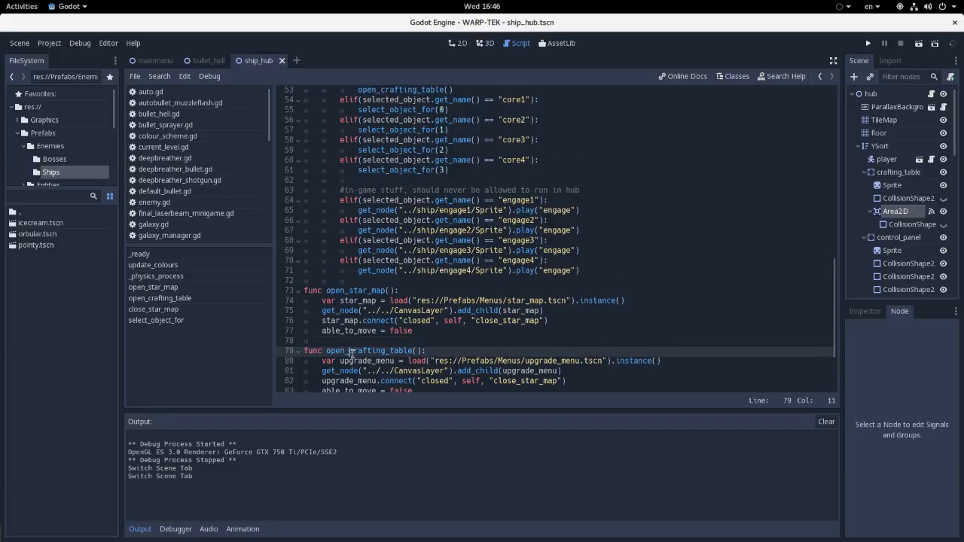
pyautogui.scroll(6, 405, 264)
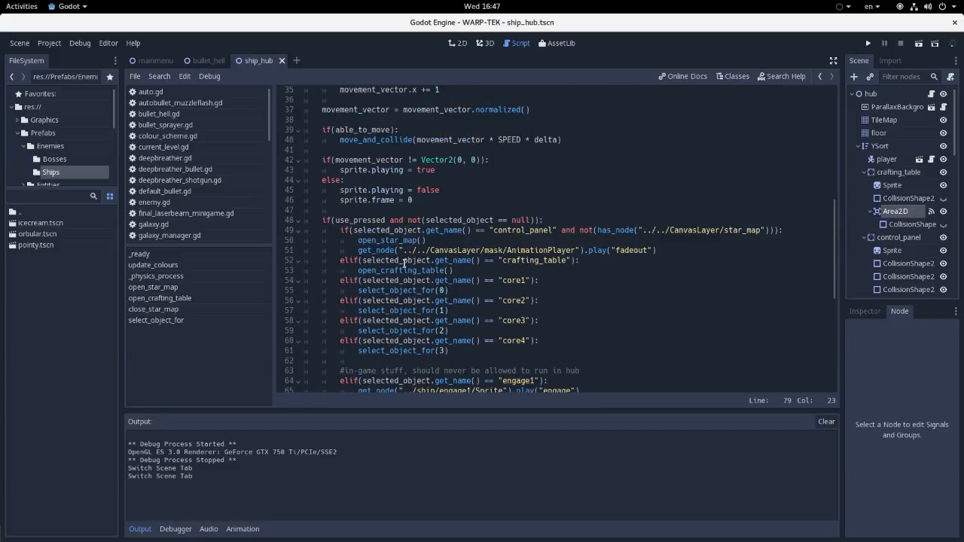
pyautogui.moveTo(381, 269); pyautogui.dragTo(444, 270)
pyautogui.write('upgrade_menu')
pyautogui.hotkey('ctrl', 's')
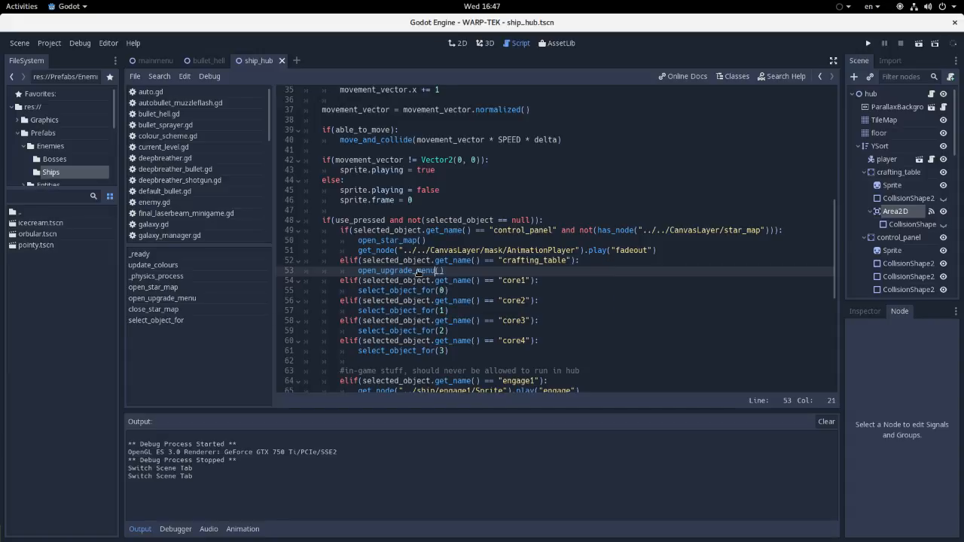
# Step: Run the ship hub scene, use the crafting table to test the upgrade menu, and inspect its load line in the player script
pyautogui.click(919, 43)
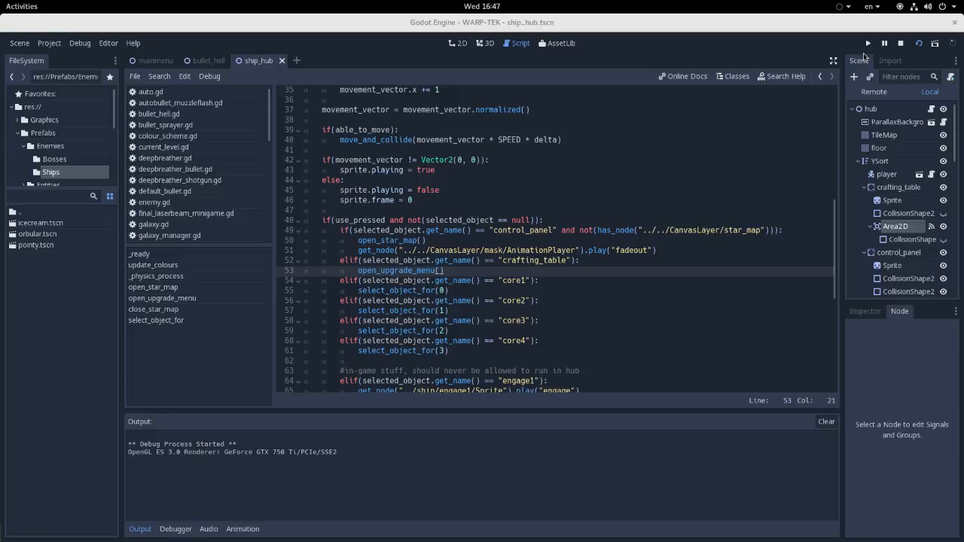
pyautogui.press('a')
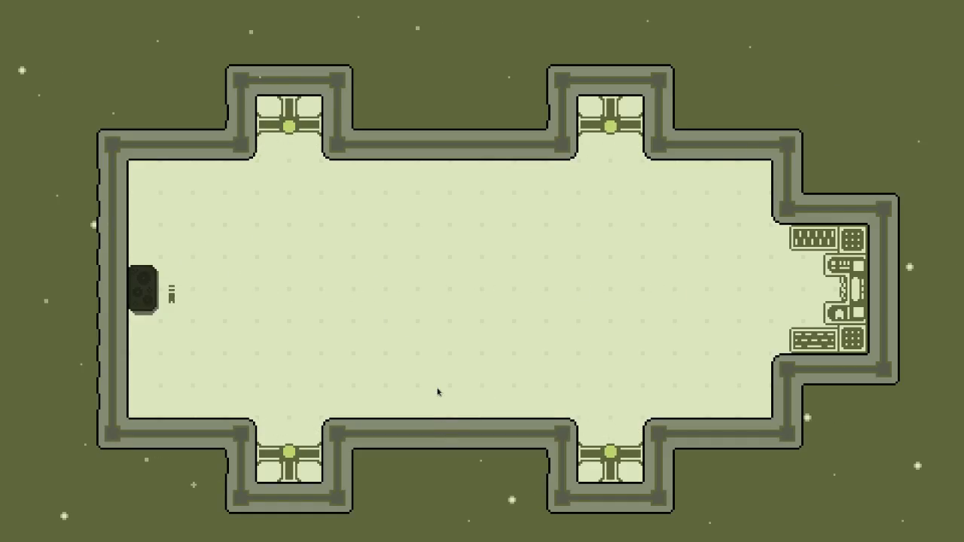
pyautogui.press('e')
pyautogui.scroll(-1, 447, 300)
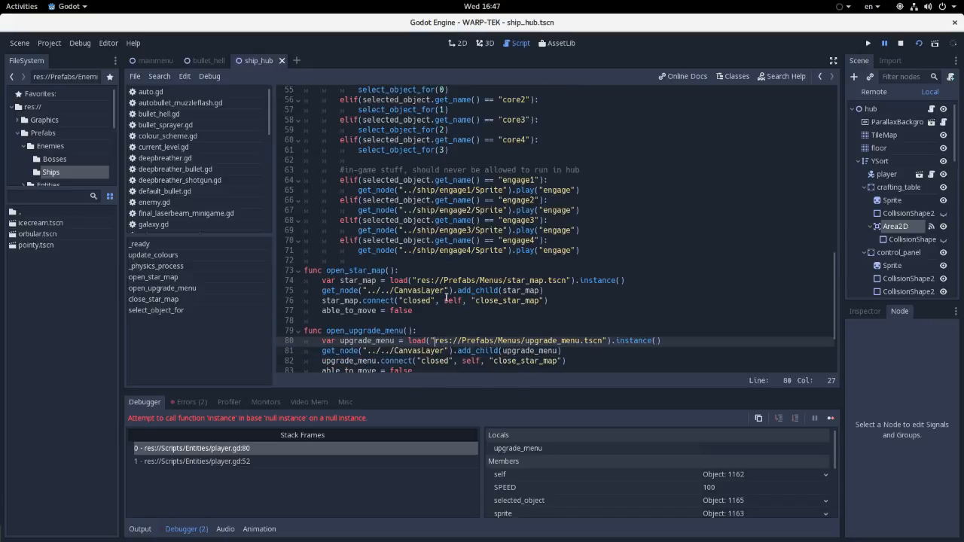
pyautogui.keyDown('ctrl'); pyautogui.click(564, 343); pyautogui.keyUp('ctrl')
pyautogui.click(484, 297)
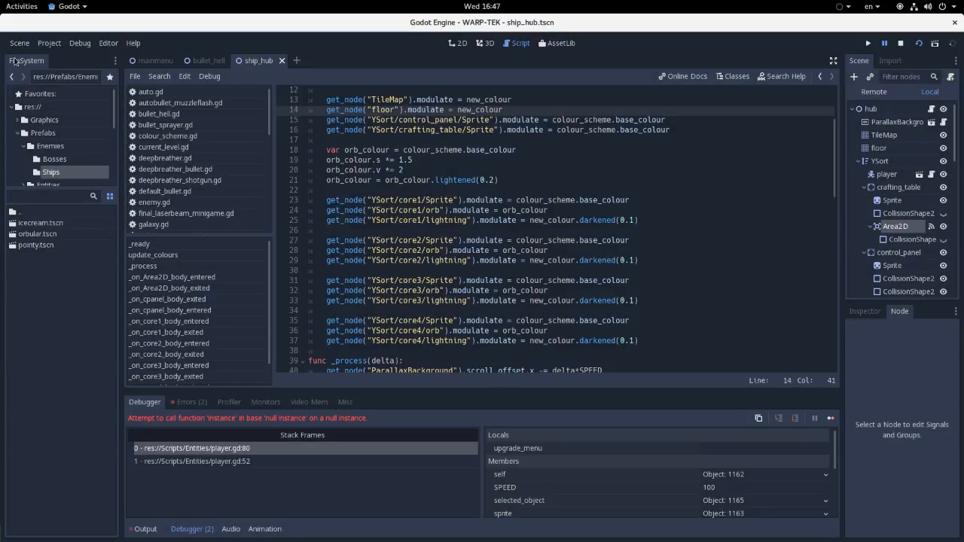
# Step: Delete crafting_menu.tscn from the res://Prefabs/Menus folder
pyautogui.click(18, 134)
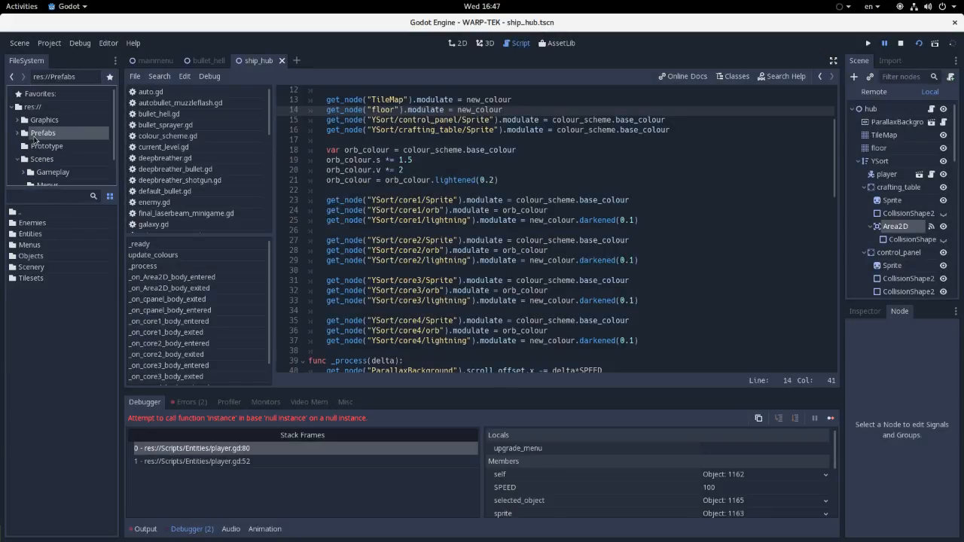
pyautogui.doubleClick(36, 268)
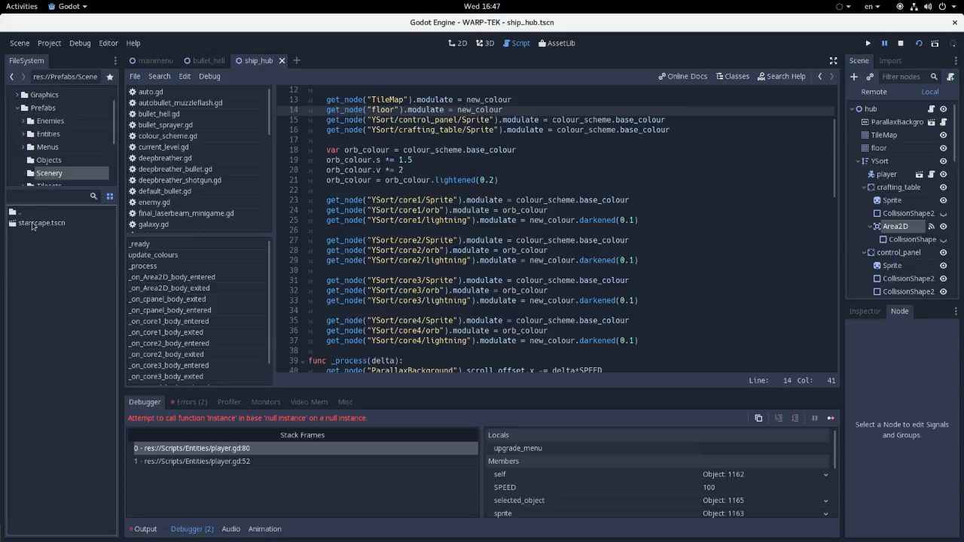
pyautogui.click(50, 149)
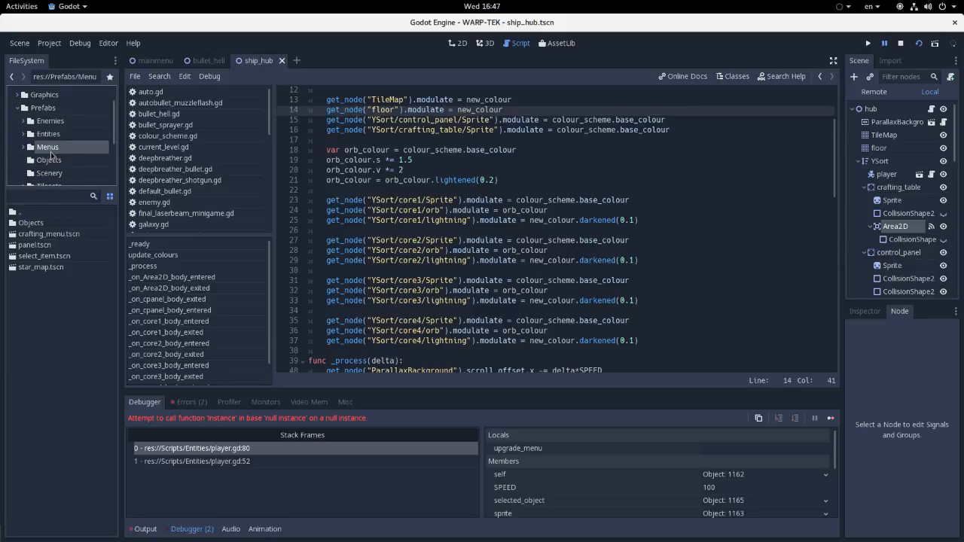
pyautogui.rightClick(58, 239)
pyautogui.click(79, 358)
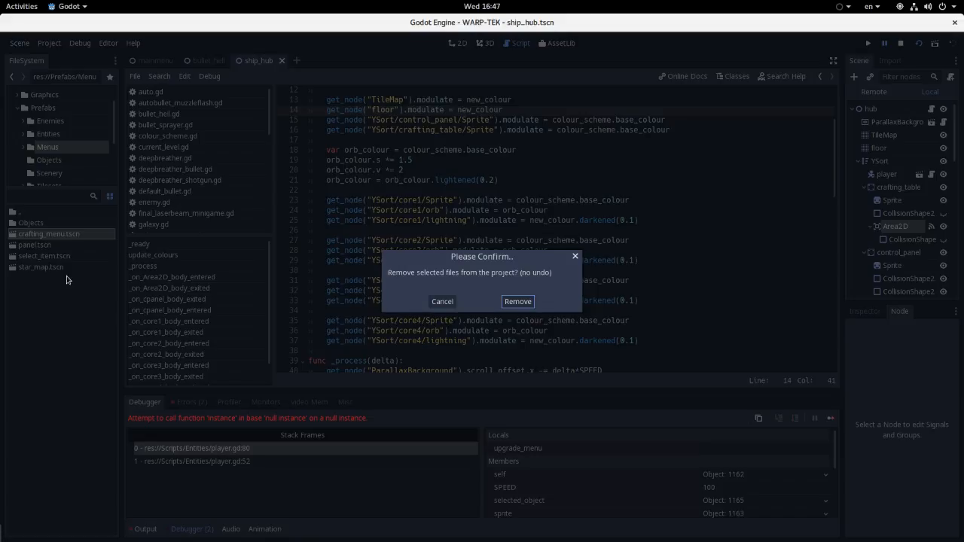
pyautogui.click(517, 301)
# Step: Open star_map.tscn and save a copy of it as upgrade_menu.tscn in res://Prefabs/Menus
pyautogui.doubleClick(41, 256)
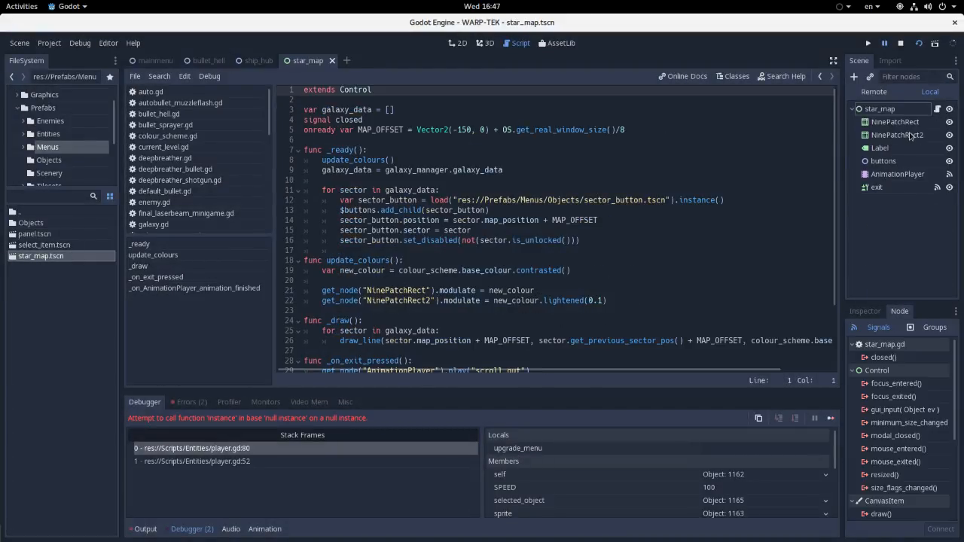
pyautogui.hotkey('ctrl', 'shift', 's')
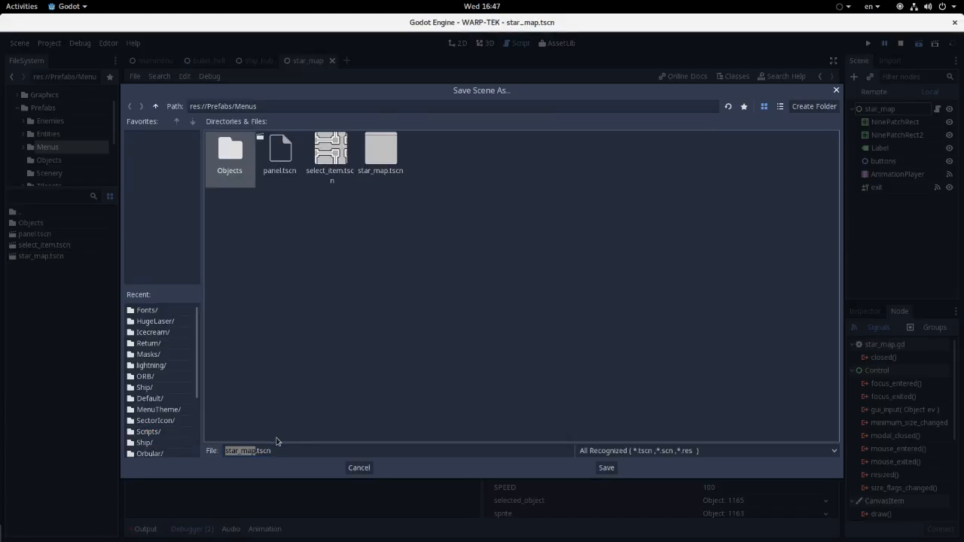
pyautogui.click(251, 451)
pyautogui.hotkey('ctrl', 'BackSpace')
pyautogui.write('upgrade_menu')
pyautogui.press('Return')
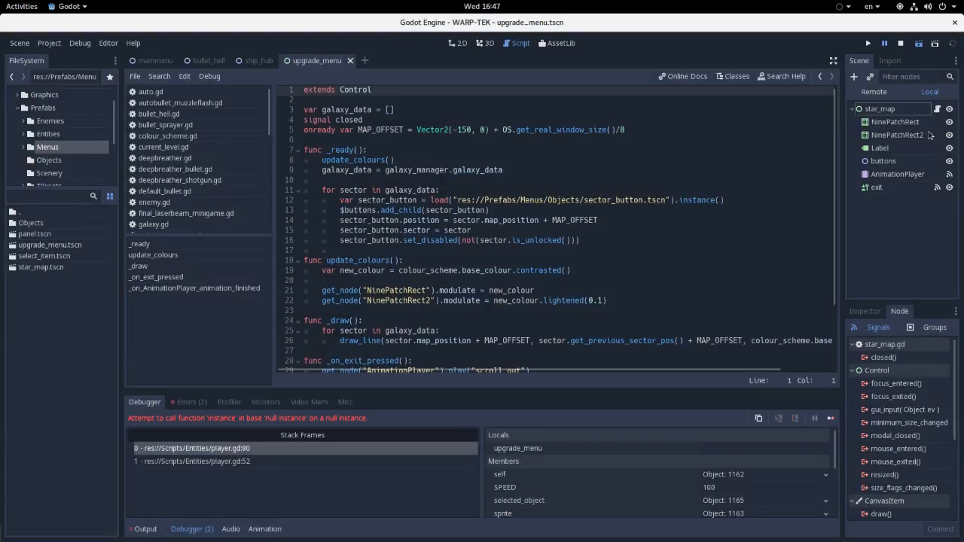
# Step: Rename the copied scene's root node star_map to upgrade_menu
pyautogui.doubleClick(878, 108)
pyautogui.write('upgrade_menu')
pyautogui.press('Return')
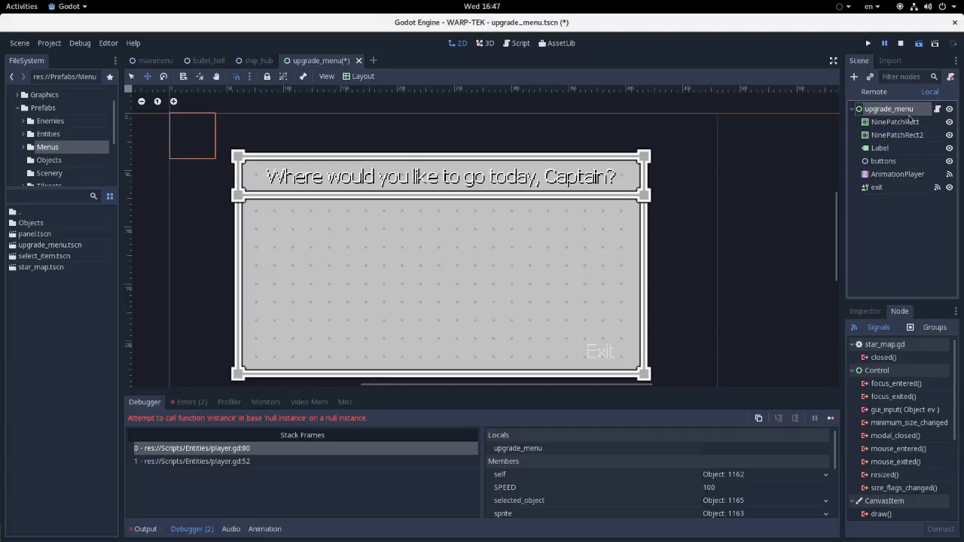
# Step: Set the title Label's text to "Upgrade Your Ship"
pyautogui.click(907, 149)
pyautogui.click(879, 312)
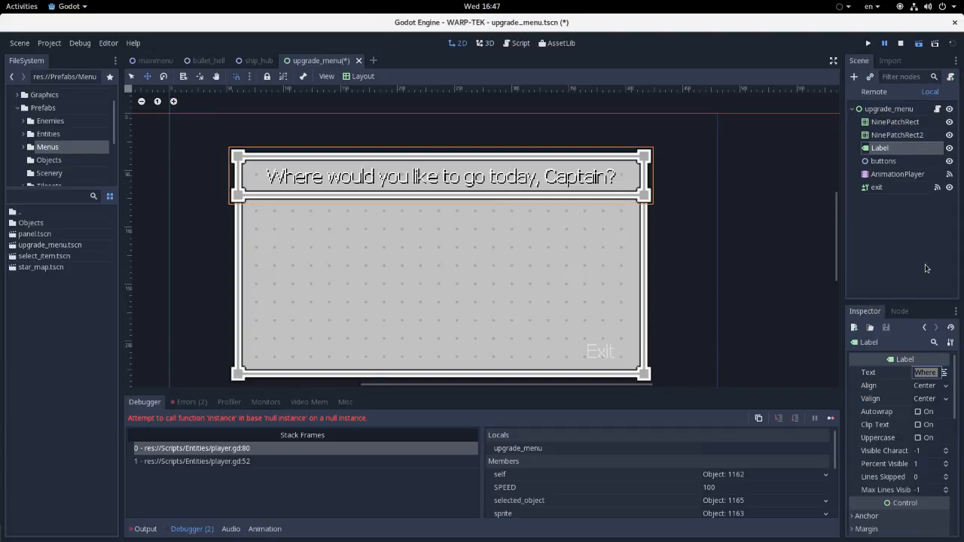
pyautogui.write('Upgrade Your Ship')
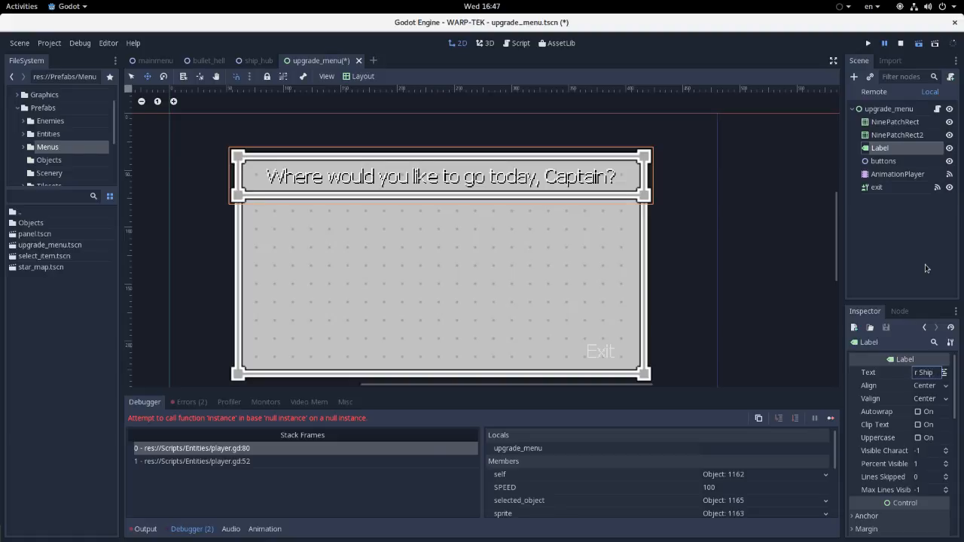
pyautogui.press('Return')
# Step: Clear the star_map script from the upgrade_menu root node
pyautogui.click(904, 161)
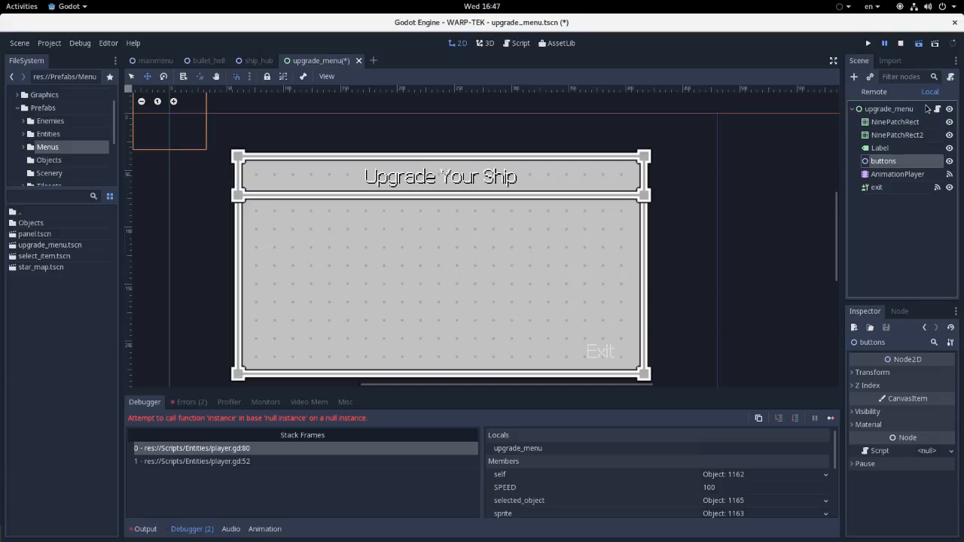
pyautogui.click(923, 109)
pyautogui.scroll(-5, 917, 462)
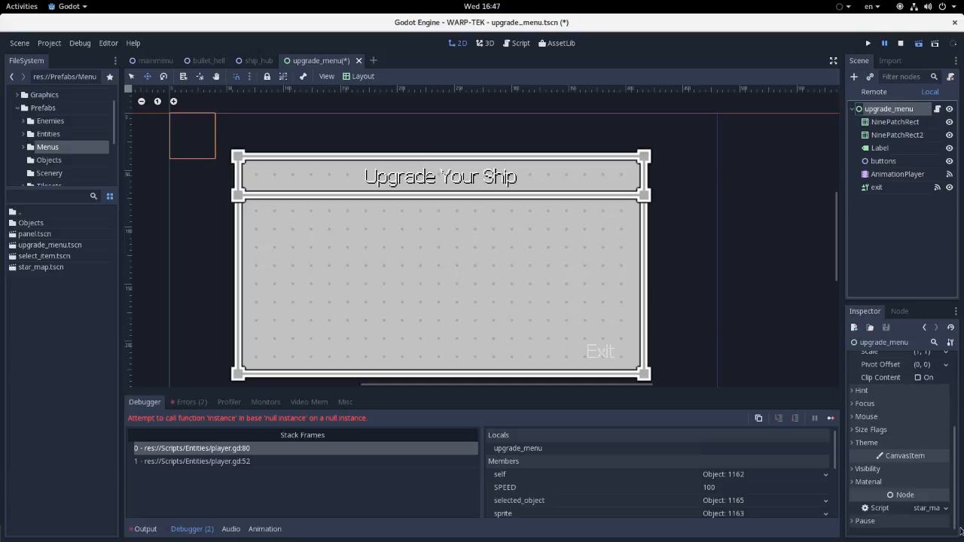
pyautogui.click(946, 508)
pyautogui.click(935, 485)
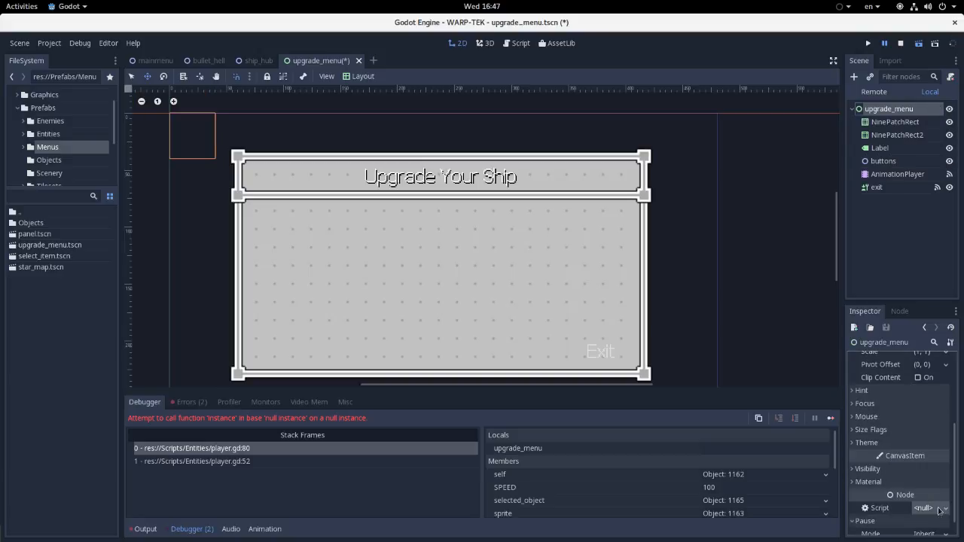
# Step: Attach a new GDScript named upgrade_menu.gd in res://Scripts/Menus to the upgrade_menu root node, and save the scene
pyautogui.click(940, 509)
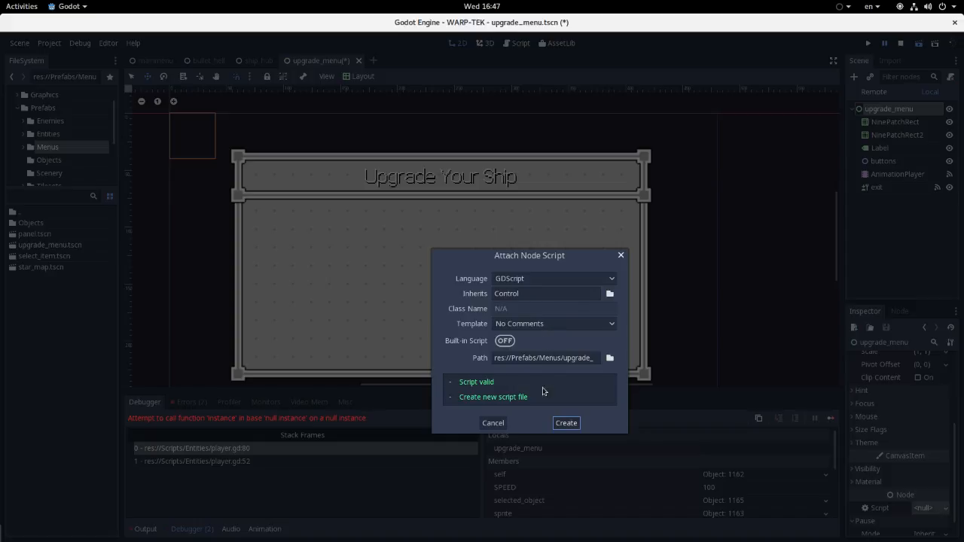
pyautogui.click(606, 357)
pyautogui.click(155, 106)
pyautogui.click(155, 106)
pyautogui.doubleClick(431, 155)
pyautogui.doubleClick(381, 154)
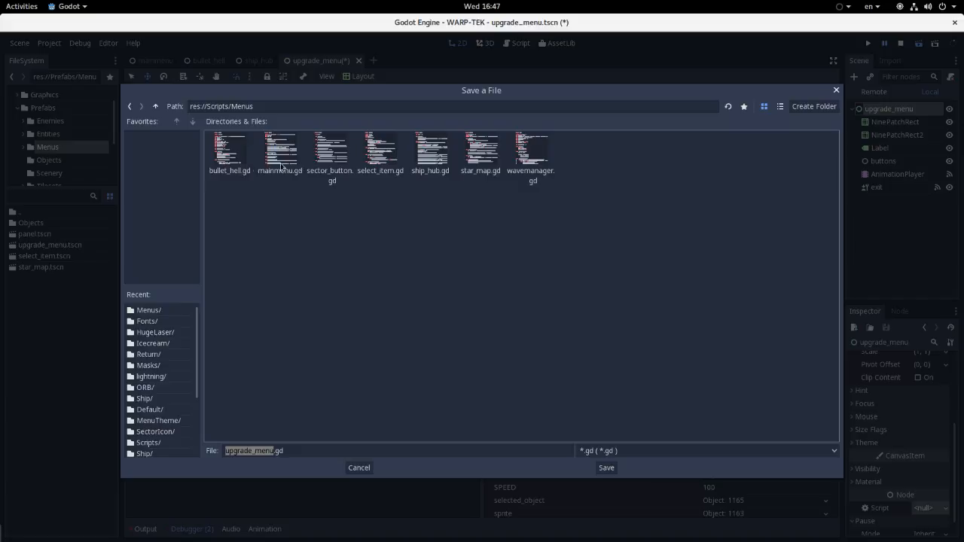
pyautogui.click(606, 468)
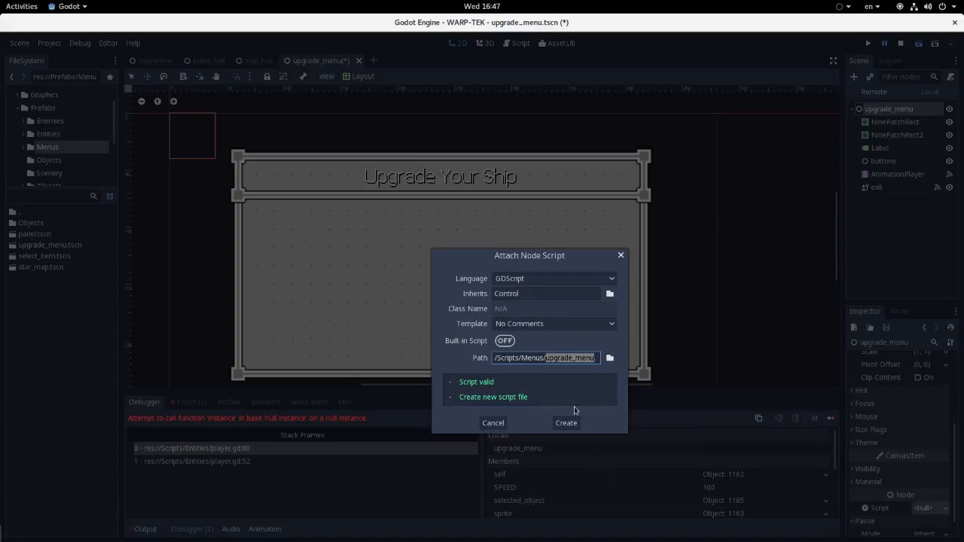
pyautogui.click(565, 424)
pyautogui.click(388, 111)
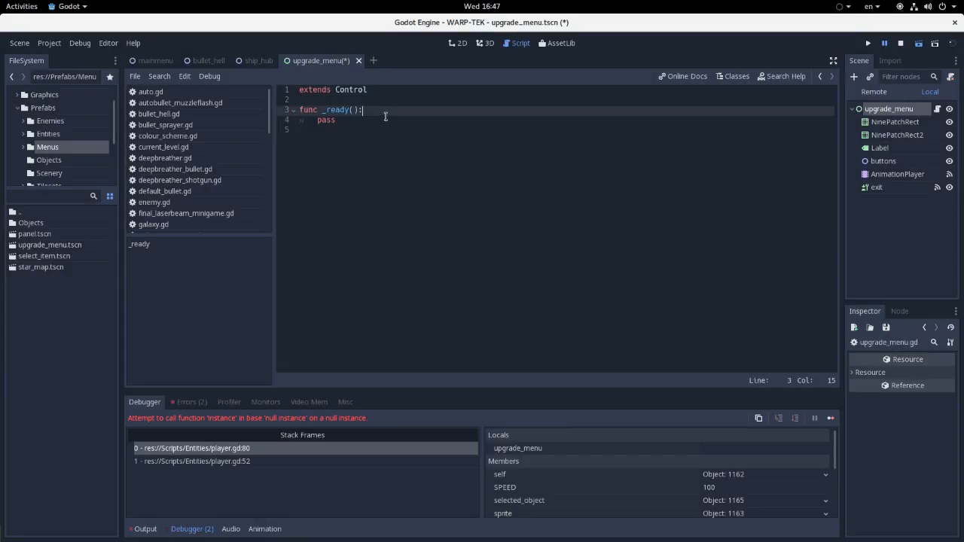
pyautogui.click(388, 119)
pyautogui.hotkey('ctrl', 's')
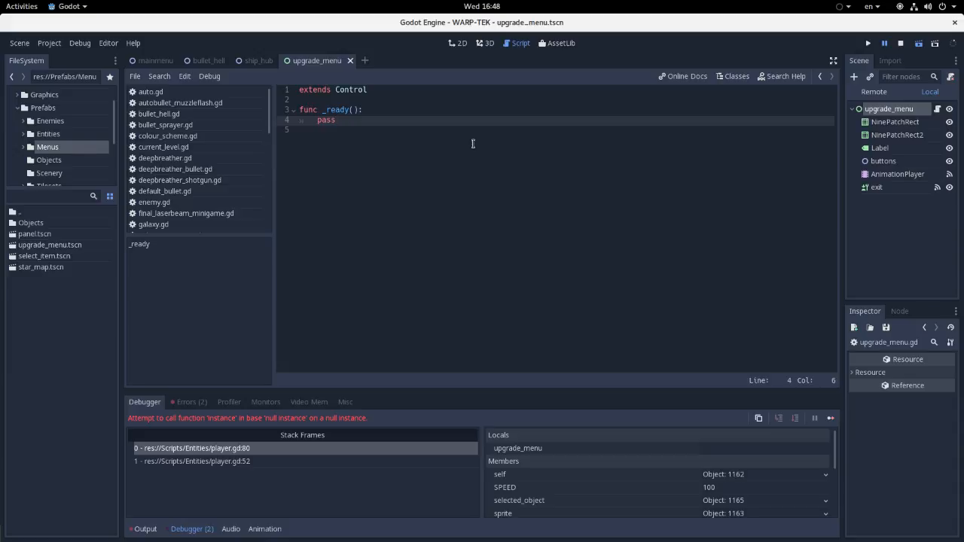
pyautogui.click(452, 142)
pyautogui.hotkey('alt', 'Tab')
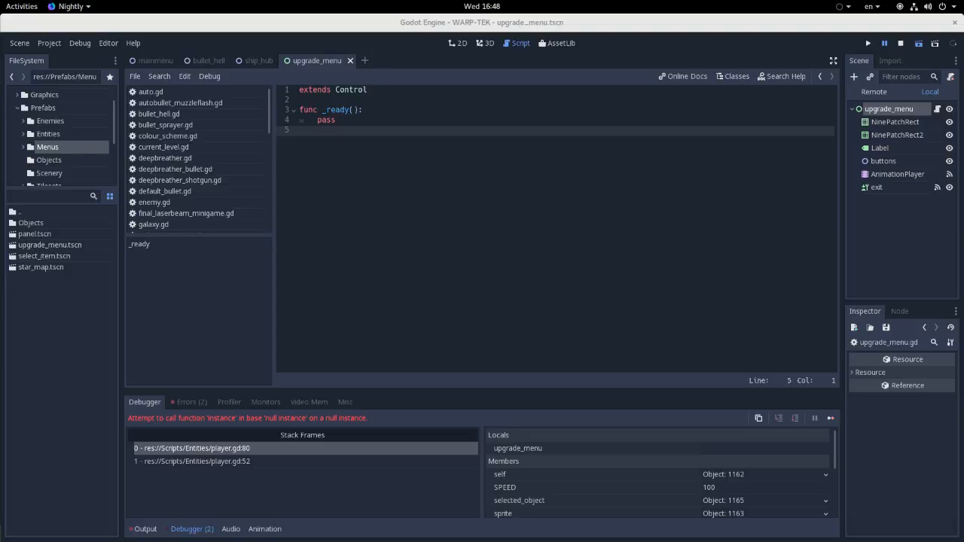
pyautogui.click(465, 244)
pyautogui.hotkey('ctrl', 's')
pyautogui.click(888, 132)
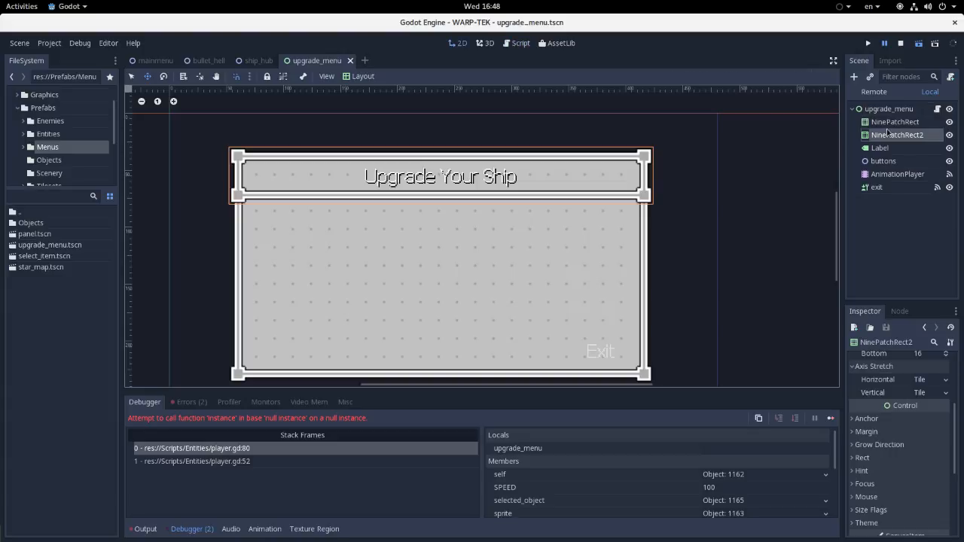
pyautogui.click(925, 162)
pyautogui.click(921, 174)
pyautogui.click(913, 187)
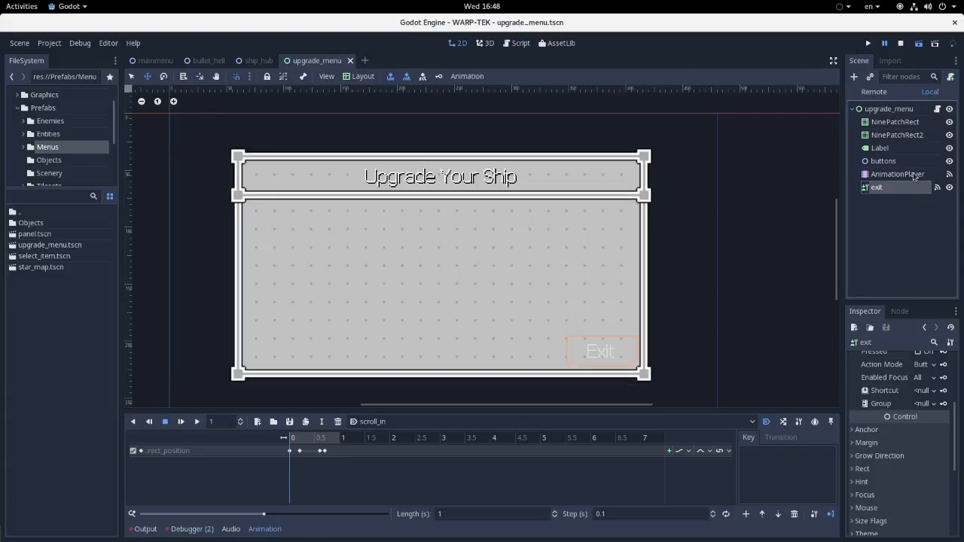
pyautogui.click(908, 162)
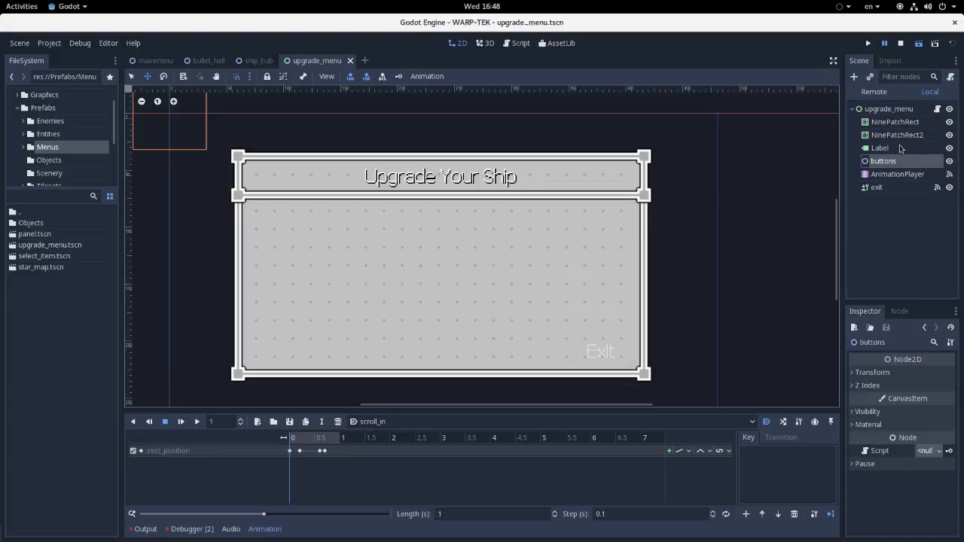
# Step: Stop the running game, run the upgrade_menu scene on its own and test its Exit button
pyautogui.click(901, 43)
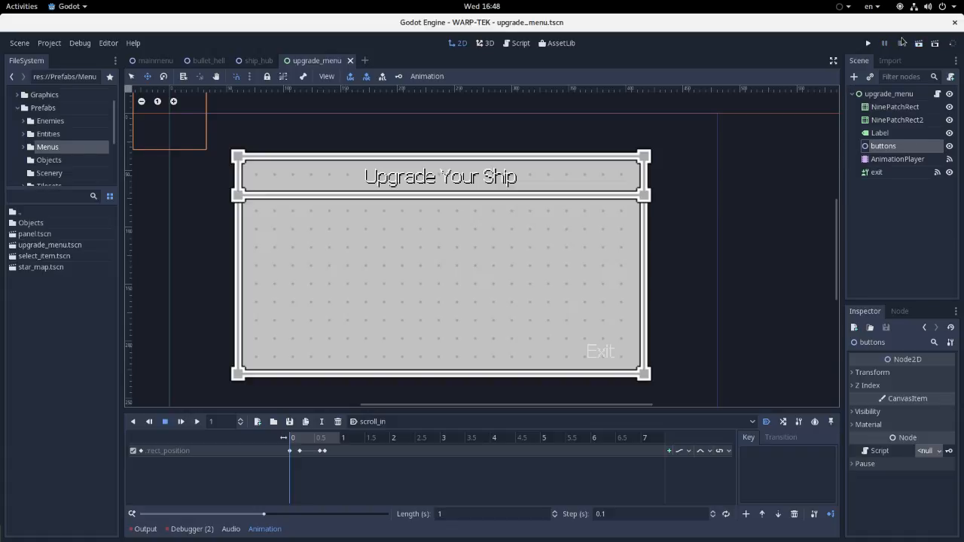
pyautogui.click(890, 175)
pyautogui.click(918, 43)
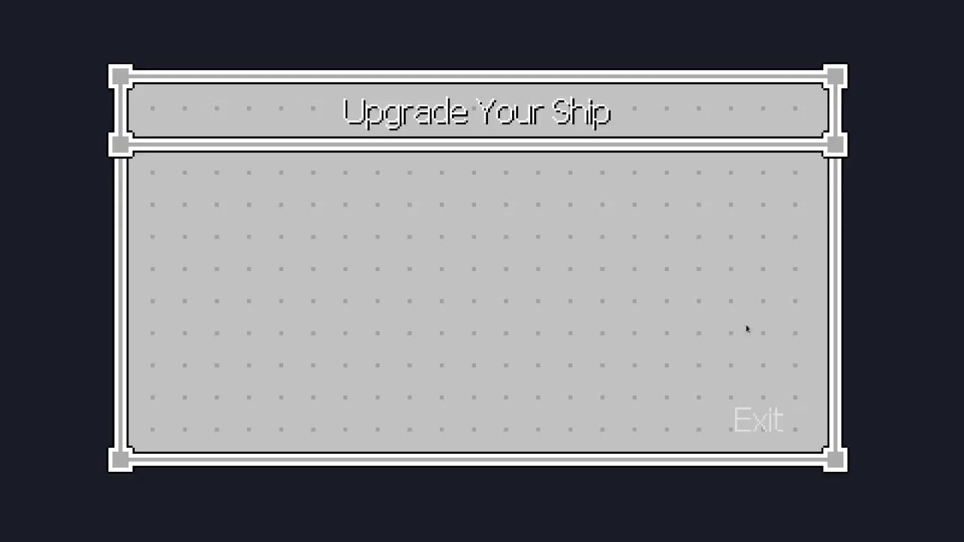
pyautogui.click(759, 412)
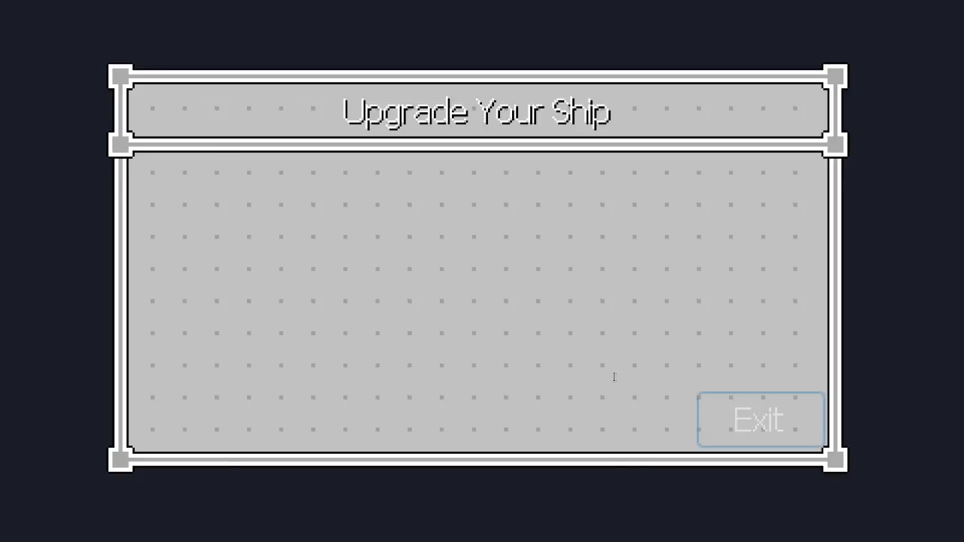
pyautogui.press('super')
pyautogui.press('super')
pyautogui.press('super')
pyautogui.click(551, 250)
pyautogui.moveTo(427, 171); pyautogui.dragTo(592, 486)
pyautogui.click(594, 489)
pyautogui.press('super')
pyautogui.click(342, 359)
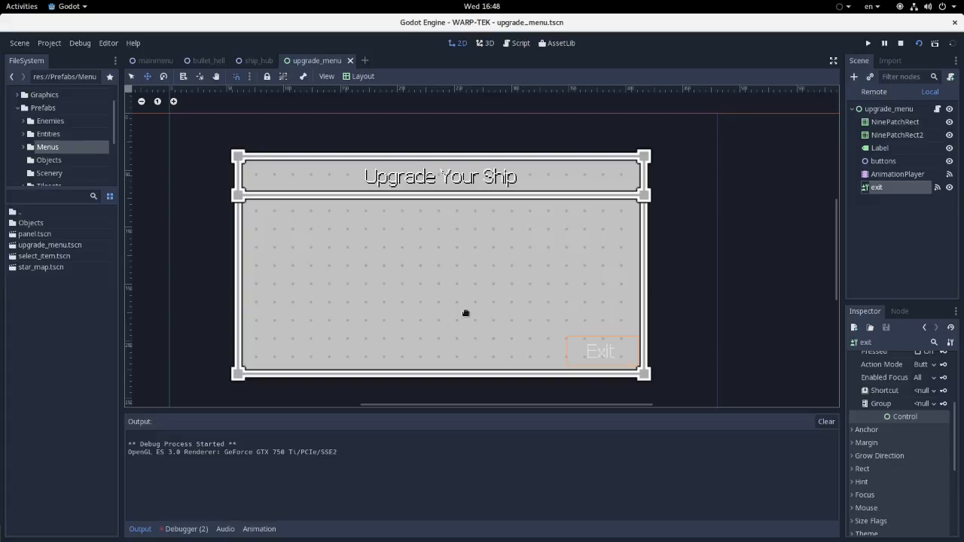
pyautogui.scroll(2, 493, 334)
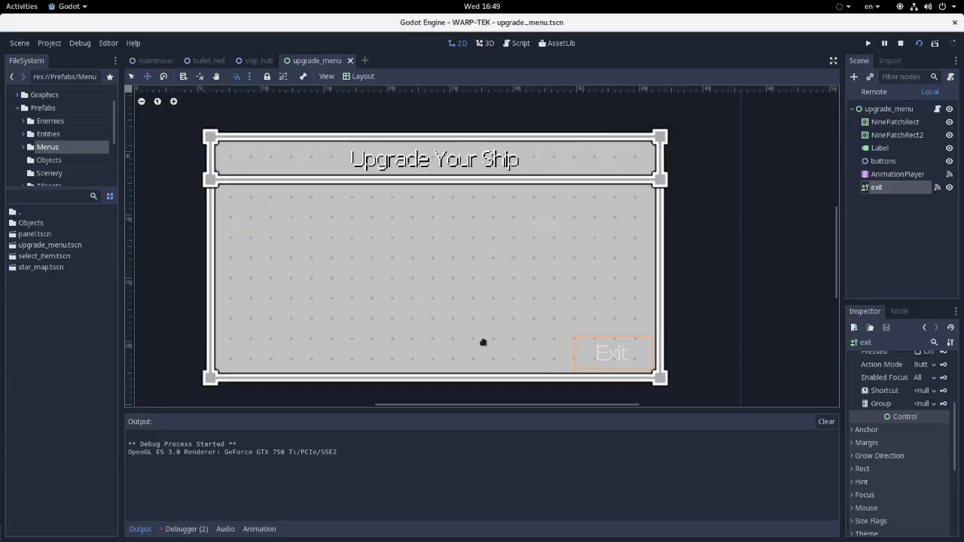
pyautogui.scroll(-8, 565, 367)
pyautogui.scroll(10, 500, 365)
pyautogui.scroll(-3, 517, 248)
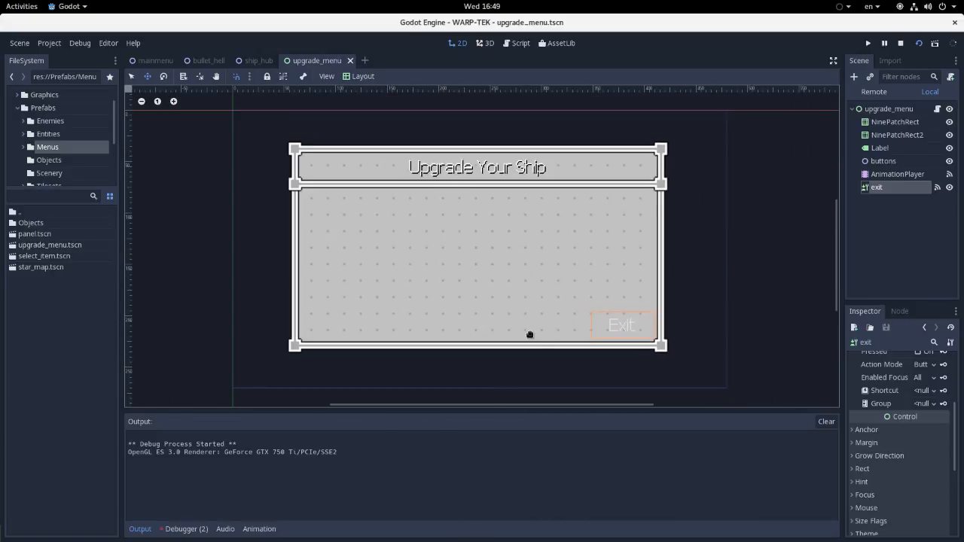
pyautogui.scroll(-3, 531, 335)
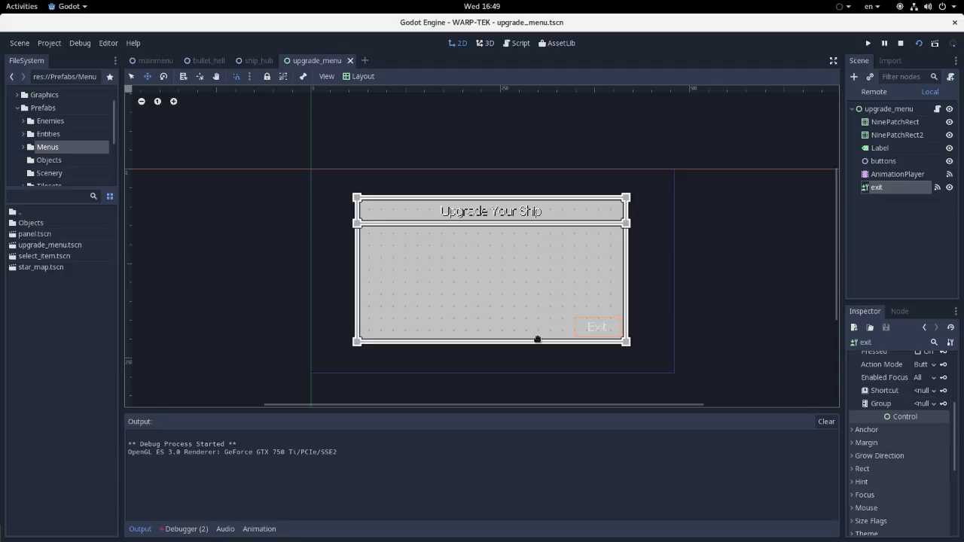
pyautogui.press('super')
pyautogui.press('super')
pyautogui.scroll(3, 497, 323)
# Step: Rename the buttons node to upgrades
pyautogui.click(902, 150)
pyautogui.click(901, 162)
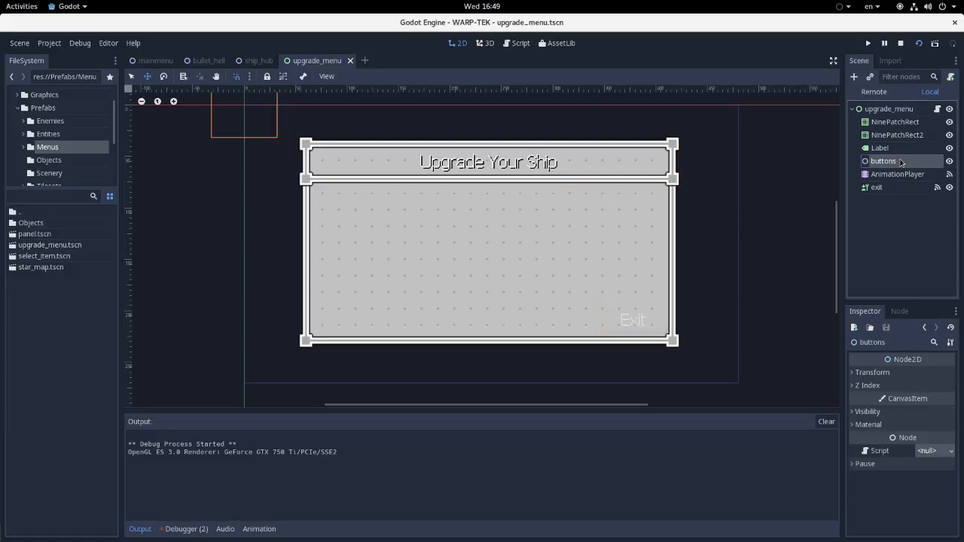
pyautogui.click(901, 162)
pyautogui.write('upg')
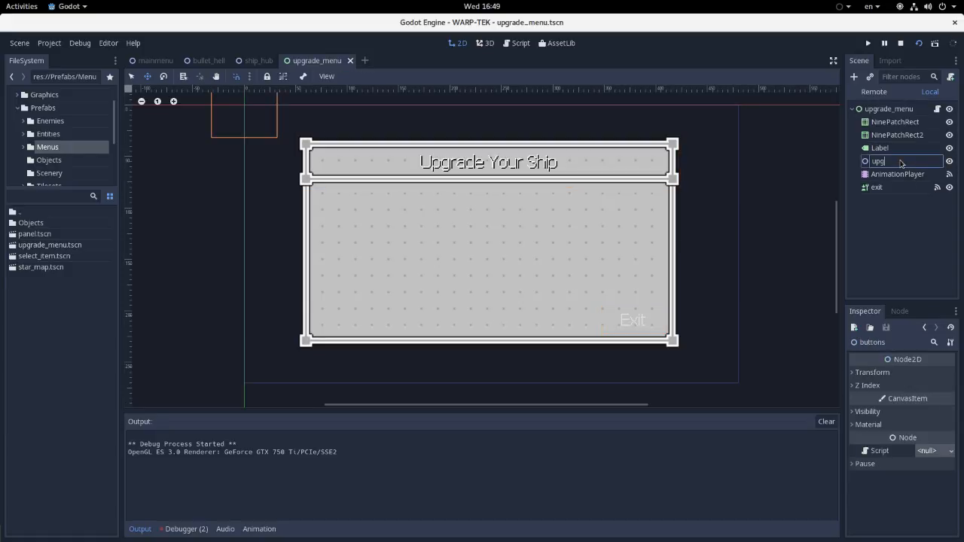
pyautogui.write('rades')
pyautogui.press('Return')
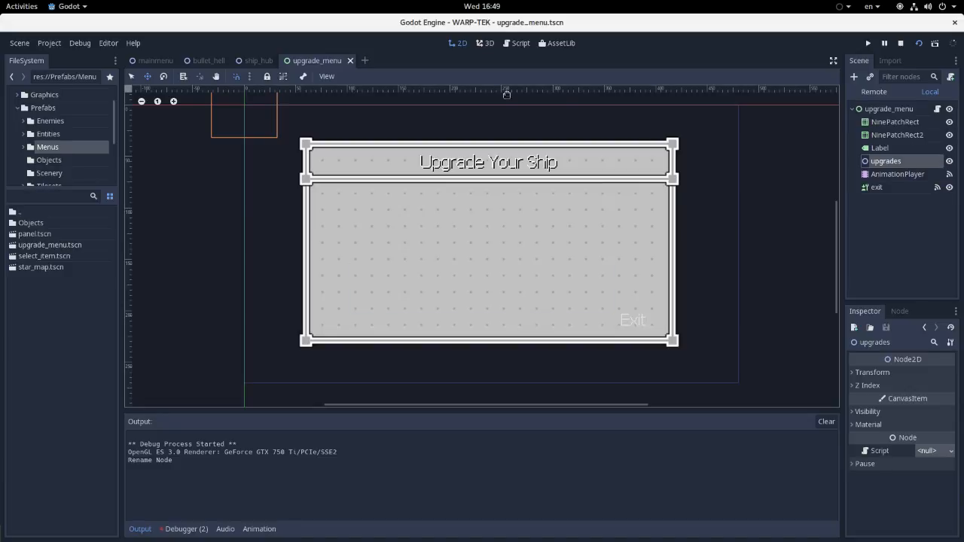
# Step: Add a NinePatchRect as a child of the upgrades node and place it inside the left part of the menu panel
pyautogui.click(912, 109)
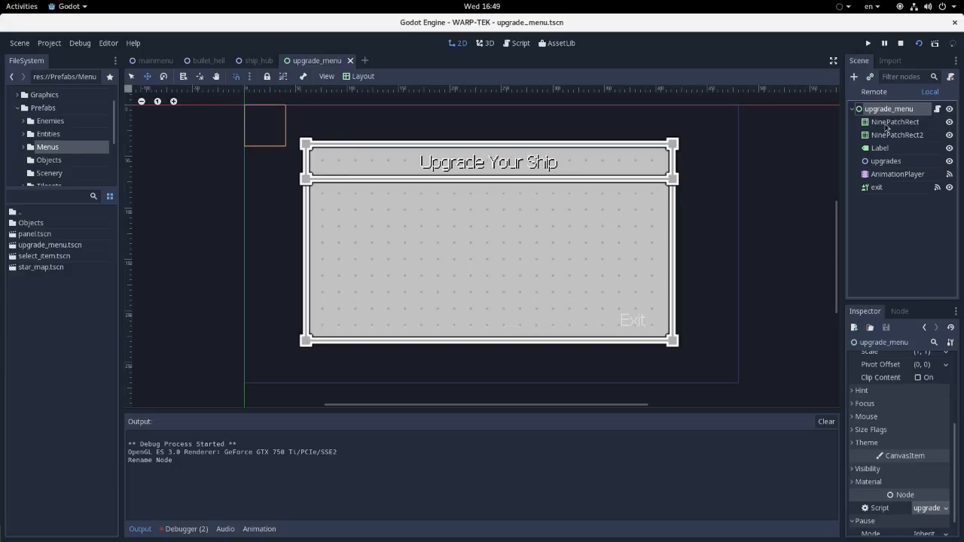
pyautogui.click(890, 165)
pyautogui.hotkey('ctrl', 'a')
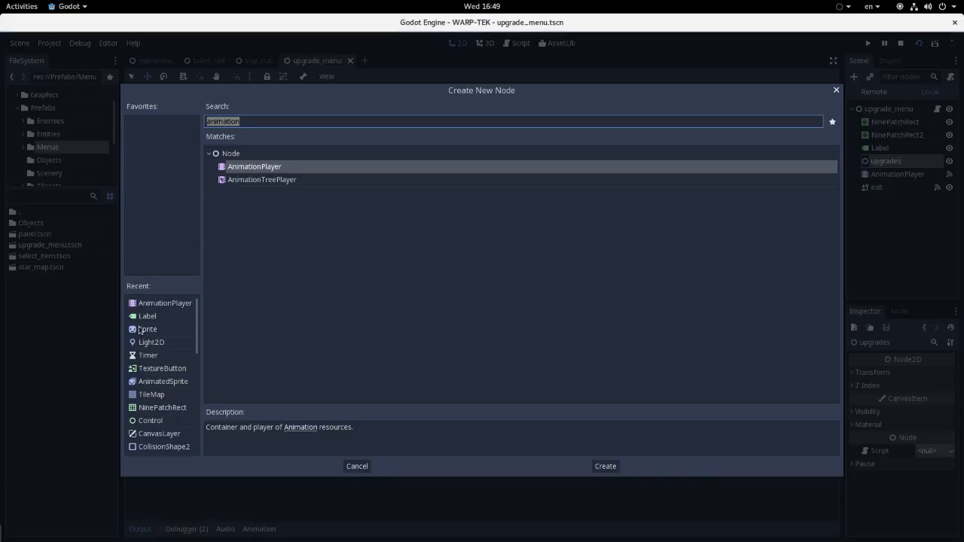
pyautogui.doubleClick(181, 408)
pyautogui.moveTo(282, 113); pyautogui.dragTo(360, 258)
pyautogui.scroll(5, 330, 265)
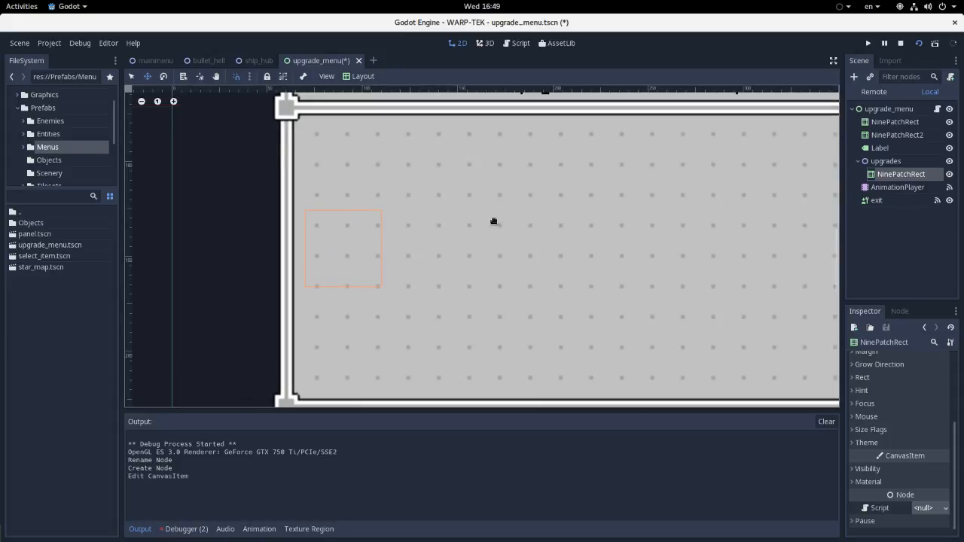
pyautogui.scroll(-3, 459, 239)
pyautogui.scroll(-2, 377, 237)
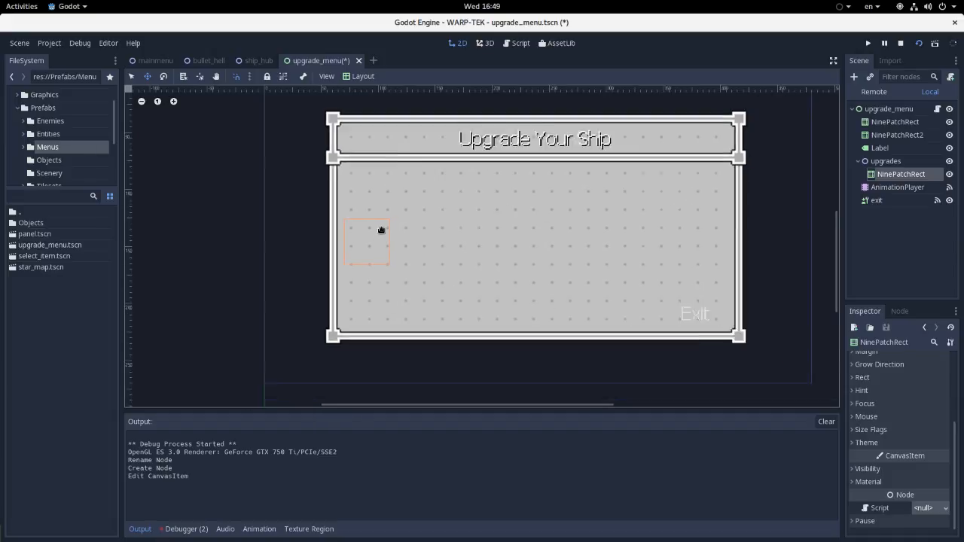
# Step: Load the square panel frame image from the res://Graphics/Menu folders as the new NinePatchRect's texture
pyautogui.scroll(5, 875, 373)
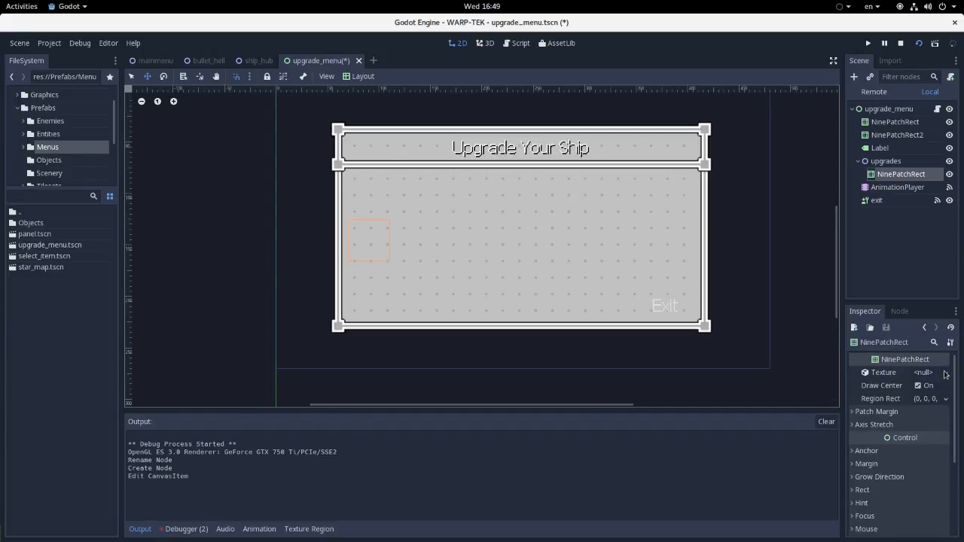
pyautogui.click(944, 373)
pyautogui.click(923, 490)
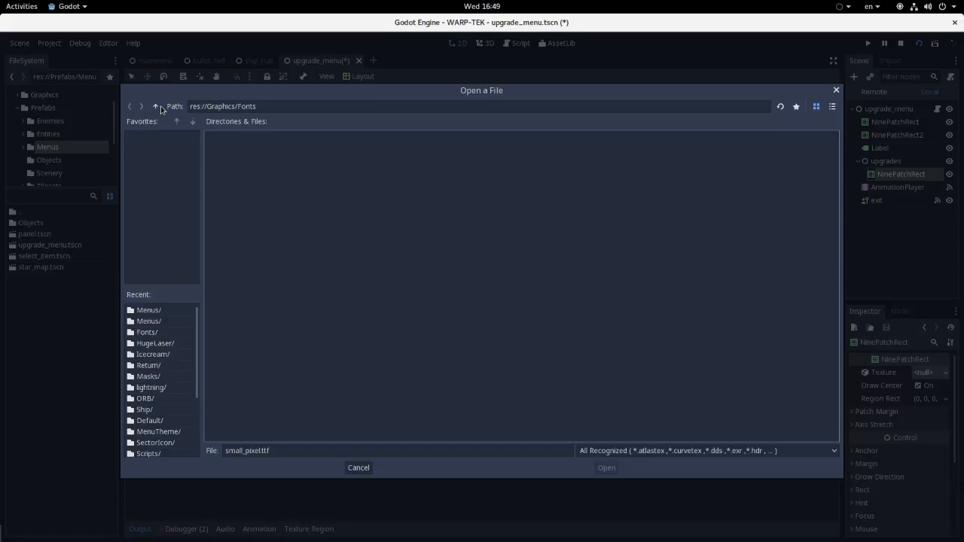
pyautogui.click(159, 107)
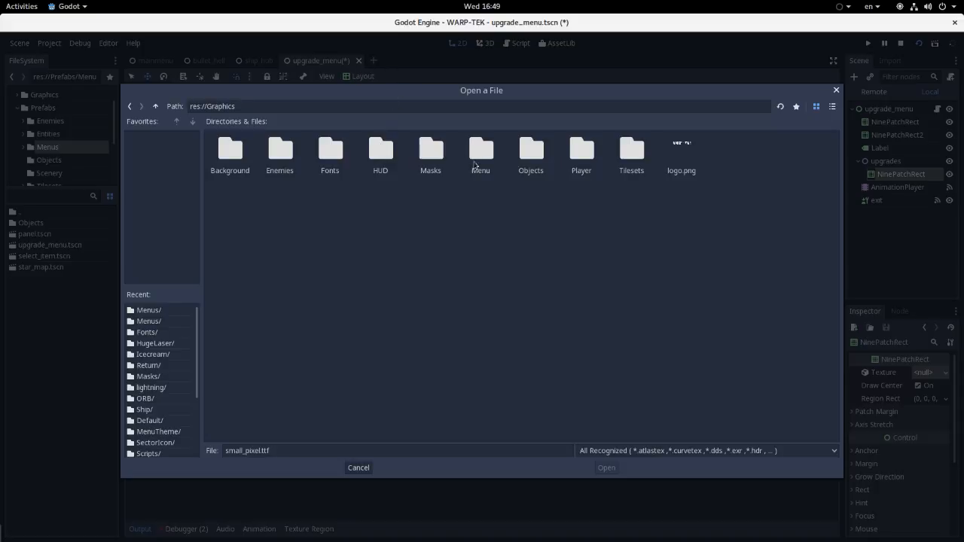
pyautogui.doubleClick(539, 177)
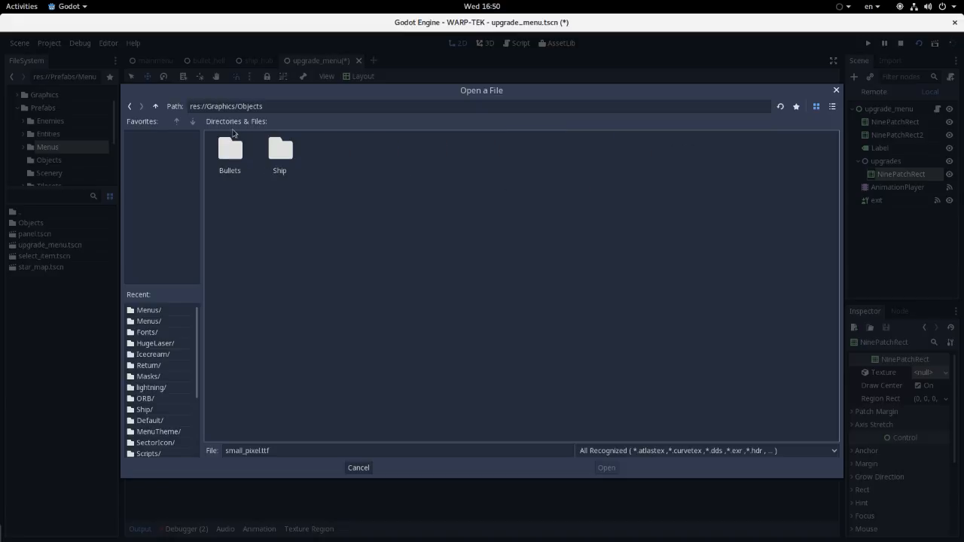
pyautogui.click(163, 107)
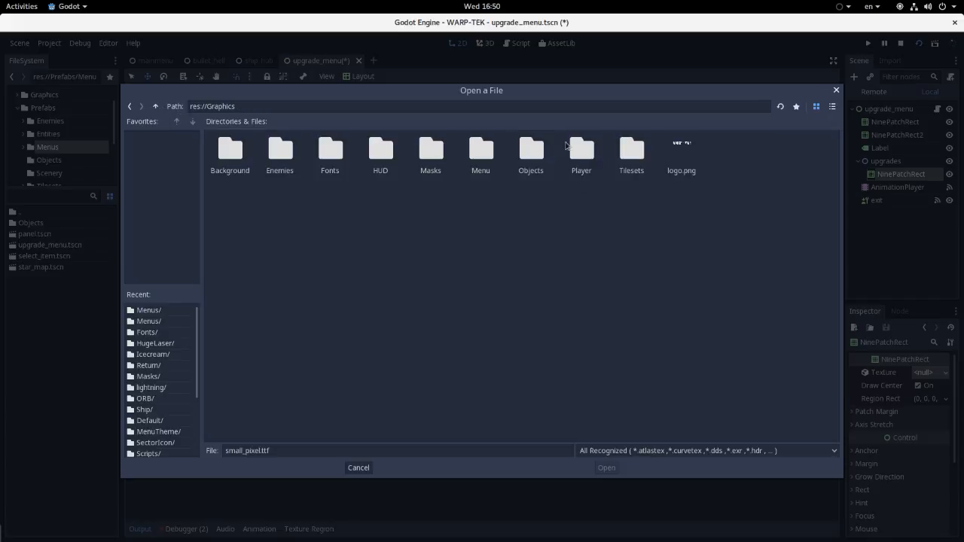
pyautogui.doubleClick(482, 155)
pyautogui.doubleClick(381, 154)
pyautogui.doubleClick(230, 149)
pyautogui.scroll(3, 316, 203)
pyautogui.scroll(-1, 350, 194)
pyautogui.scroll(2, 465, 269)
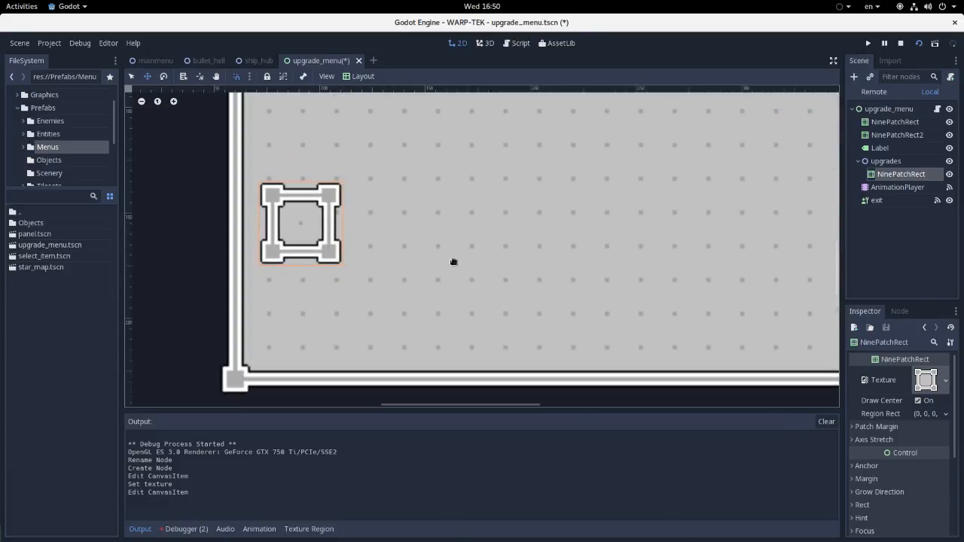
# Step: Move the small square frame slightly closer to the menu panel's left edge
pyautogui.moveTo(327, 236)
pyautogui.mouseDown()
pyautogui.moveTo(325, 221)
pyautogui.moveTo(312, 240)
pyautogui.mouseUp()
pyautogui.scroll(-12, 346, 257)
pyautogui.scroll(6, 340, 249)
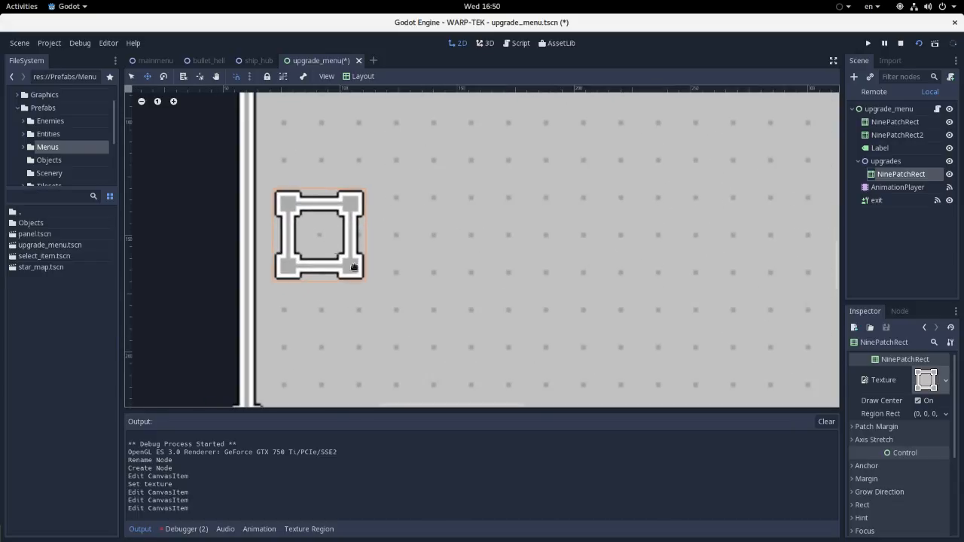
pyautogui.scroll(-9, 684, 270)
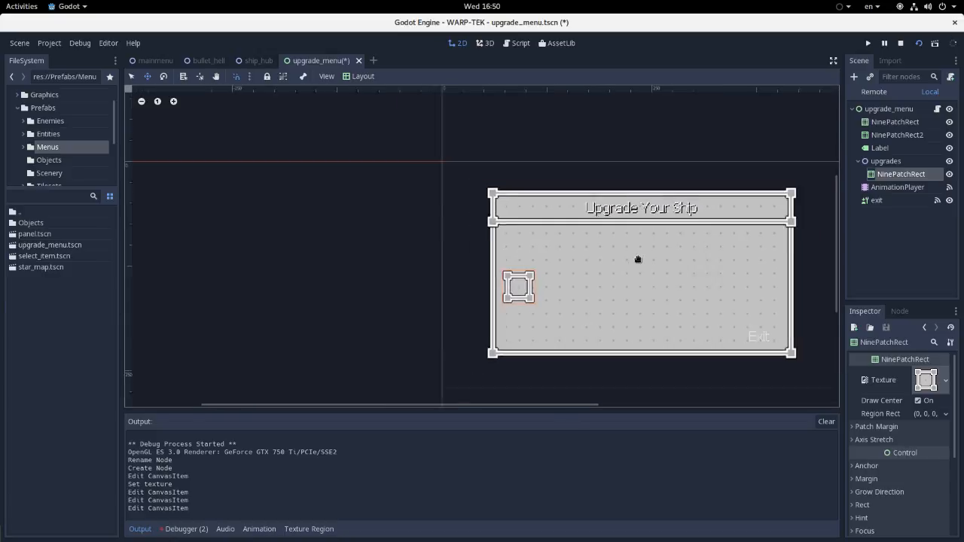
pyautogui.scroll(5, 714, 302)
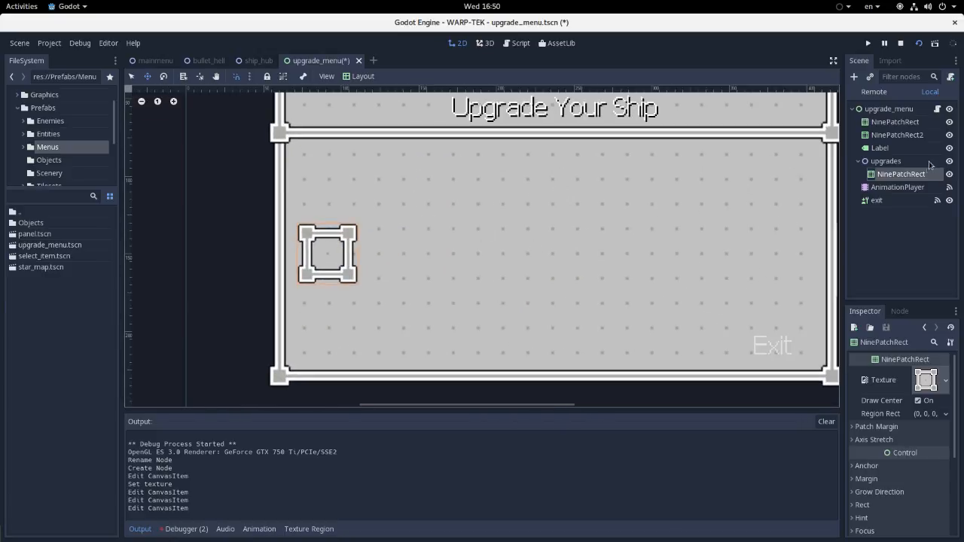
# Step: Try shrinking the small NinePatchRect frame from its upper-right corner
pyautogui.rightClick(906, 182)
pyautogui.rightClick(903, 171)
pyautogui.click(903, 170)
pyautogui.rightClick(903, 170)
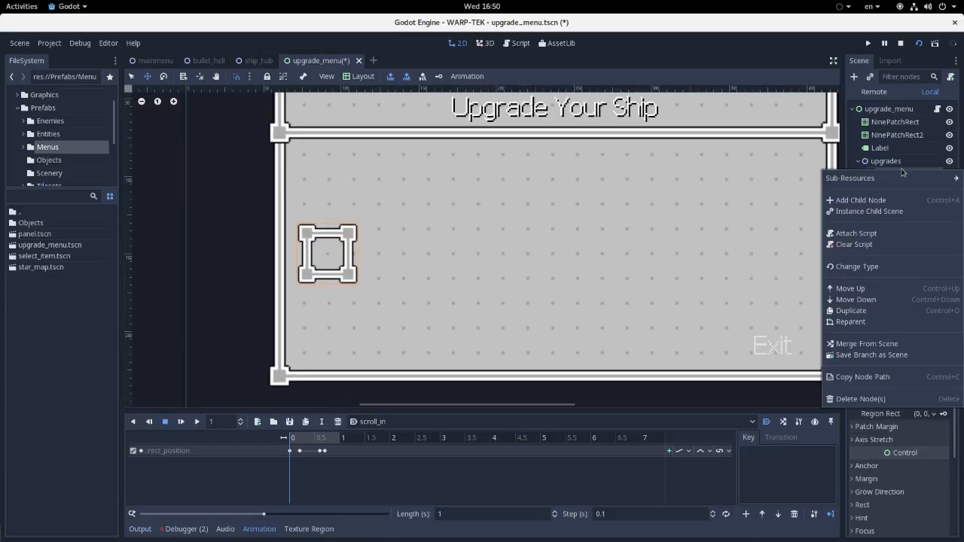
pyautogui.click(338, 262)
pyautogui.moveTo(358, 221); pyautogui.dragTo(345, 240)
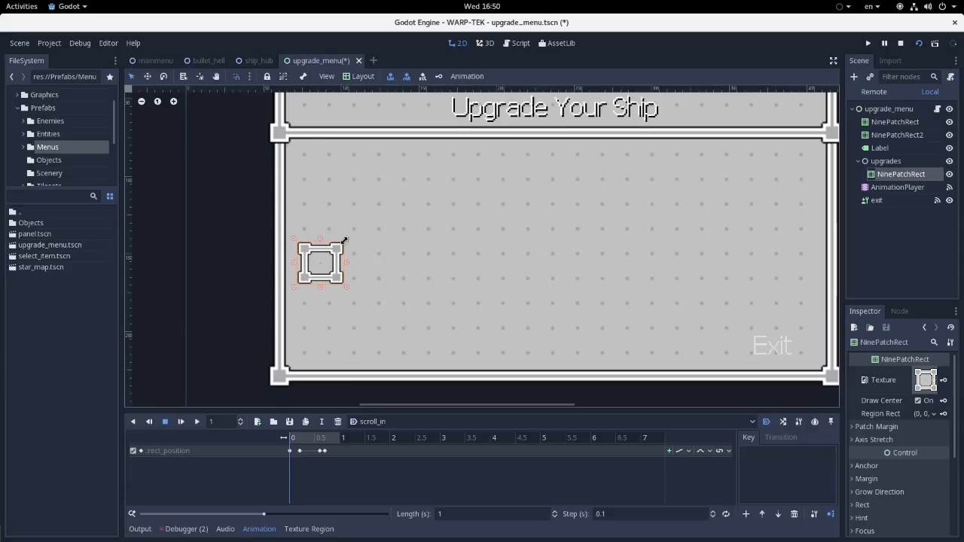
# Step: Change the type of the NinePatchRect under upgrades to TextureButton
pyautogui.rightClick(899, 172)
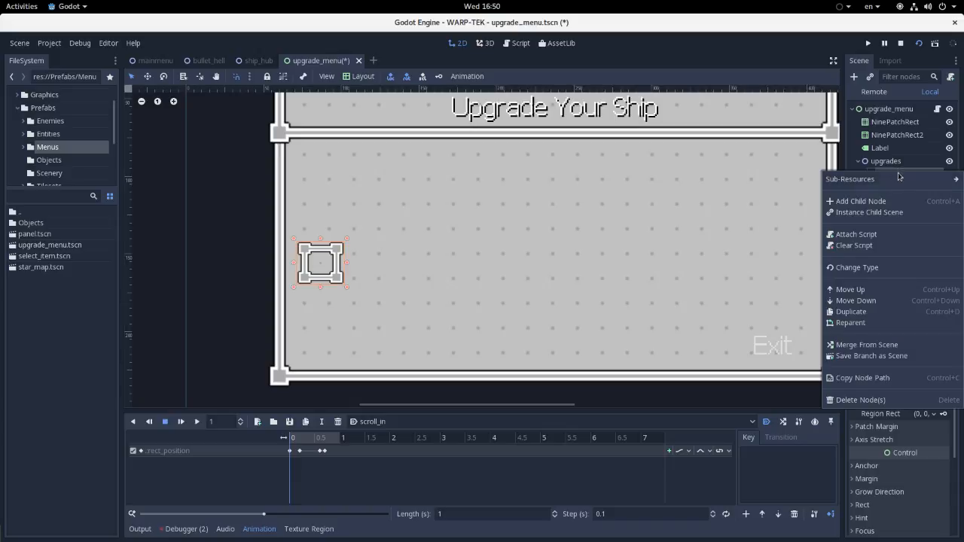
pyautogui.click(866, 266)
pyautogui.write('text')
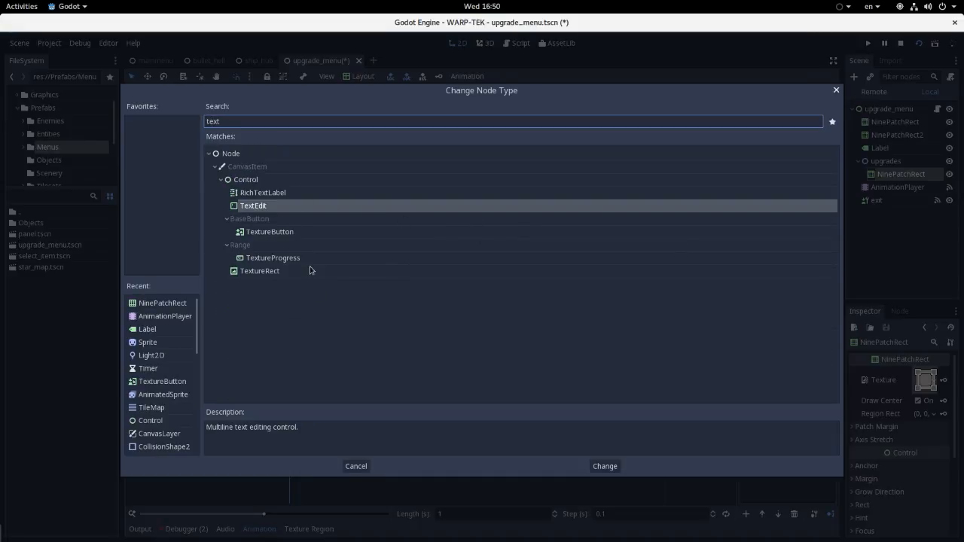
pyautogui.doubleClick(307, 232)
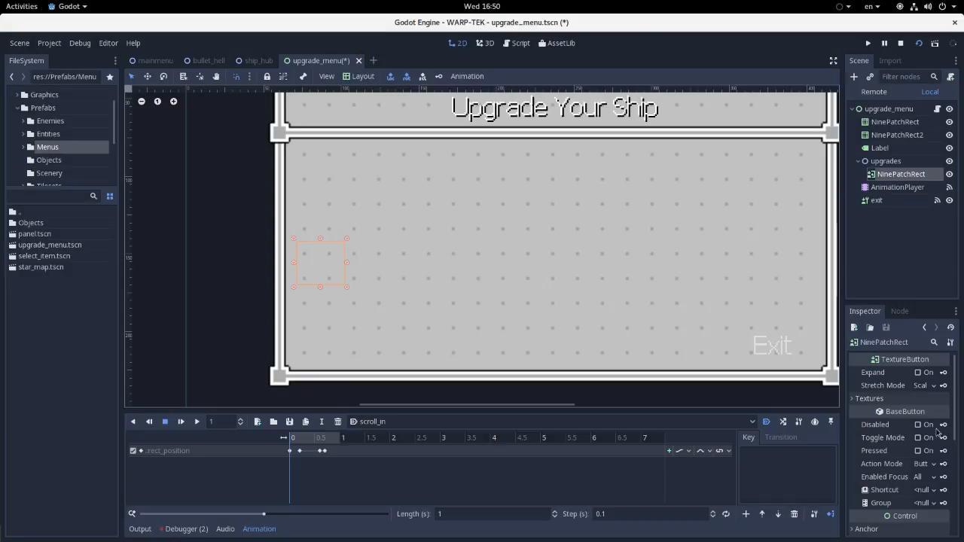
# Step: Load the square panel frame image as the button's Normal texture and move the button up and slightly right
pyautogui.scroll(-5, 929, 450)
pyautogui.scroll(5, 931, 448)
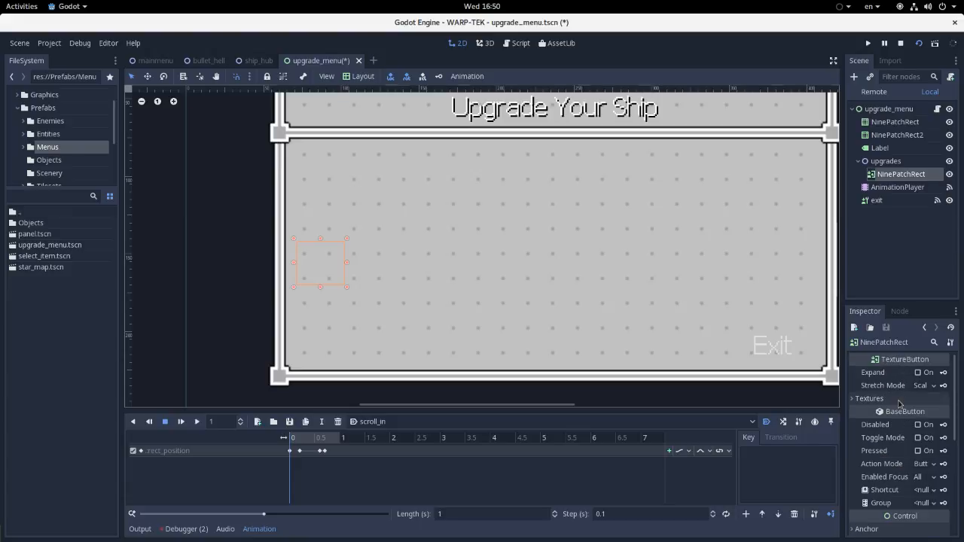
pyautogui.click(940, 414)
pyautogui.click(904, 528)
pyautogui.doubleClick(247, 159)
pyautogui.moveTo(356, 255); pyautogui.dragTo(375, 220)
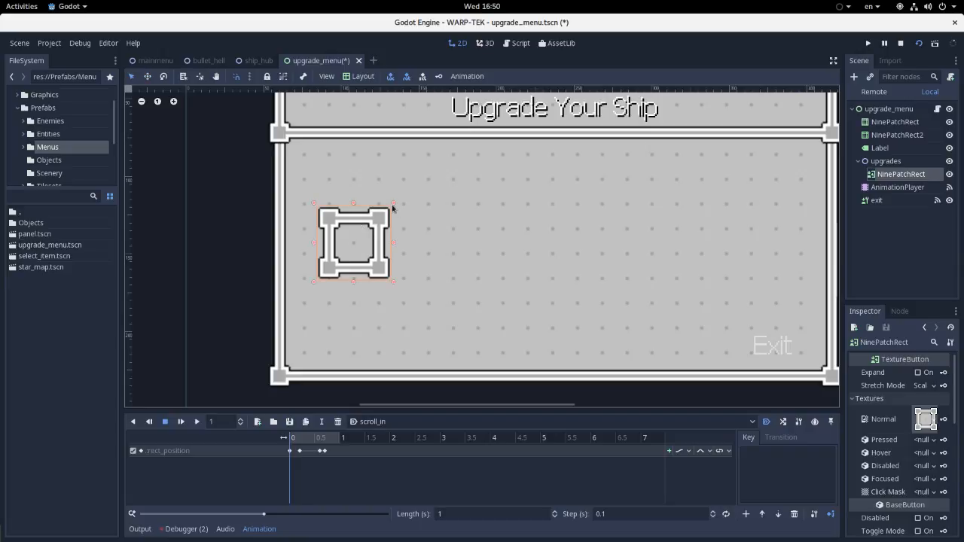
# Step: Try shrinking the texture button with its Stretch Mode set to Scale
pyautogui.press('w')
pyautogui.press('q')
pyautogui.click(925, 386)
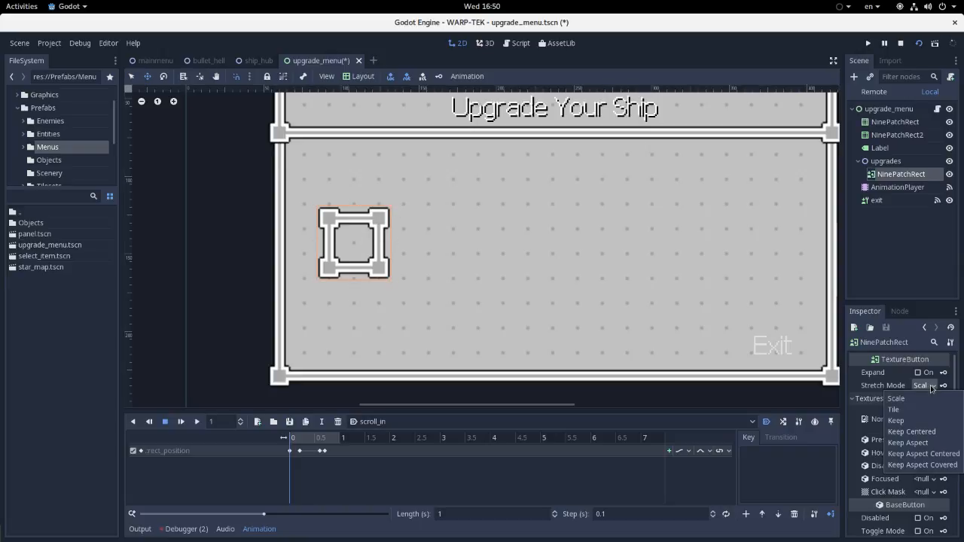
pyautogui.click(915, 400)
pyautogui.moveTo(391, 245); pyautogui.dragTo(224, 248)
pyautogui.moveTo(391, 204); pyautogui.dragTo(258, 258)
# Step: Try Stretch Mode Tile with Expand turned on, and enlarge the texture button in width and height
pyautogui.click(934, 385)
pyautogui.click(927, 373)
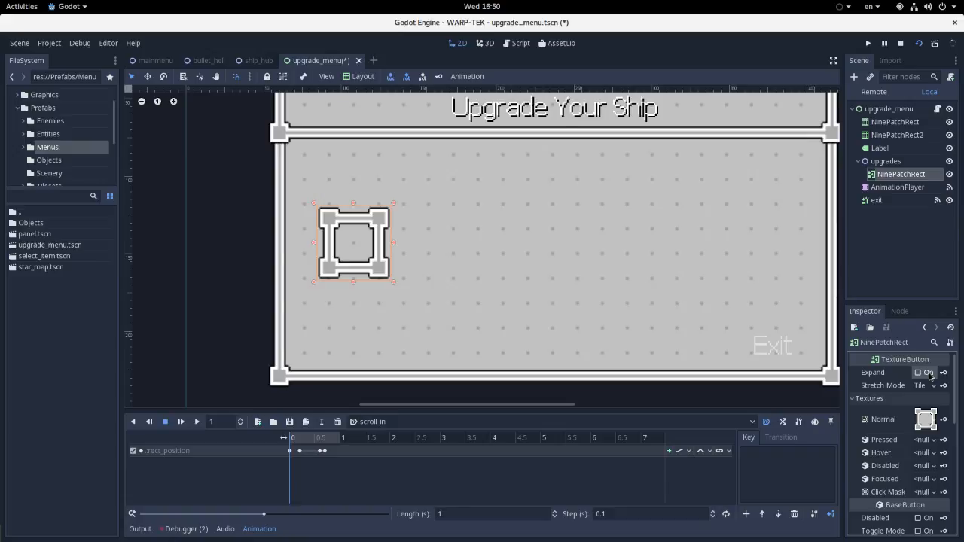
pyautogui.moveTo(391, 243); pyautogui.dragTo(469, 245)
pyautogui.moveTo(392, 282); pyautogui.dragTo(392, 308)
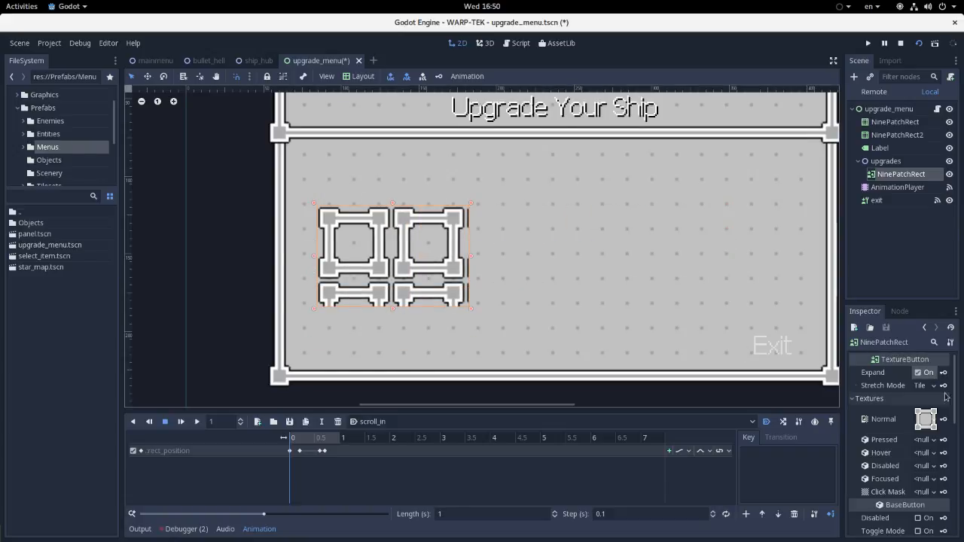
# Step: Set the texture button's Stretch Mode back to Scale and leave Expand off
pyautogui.click(928, 373)
pyautogui.click(925, 385)
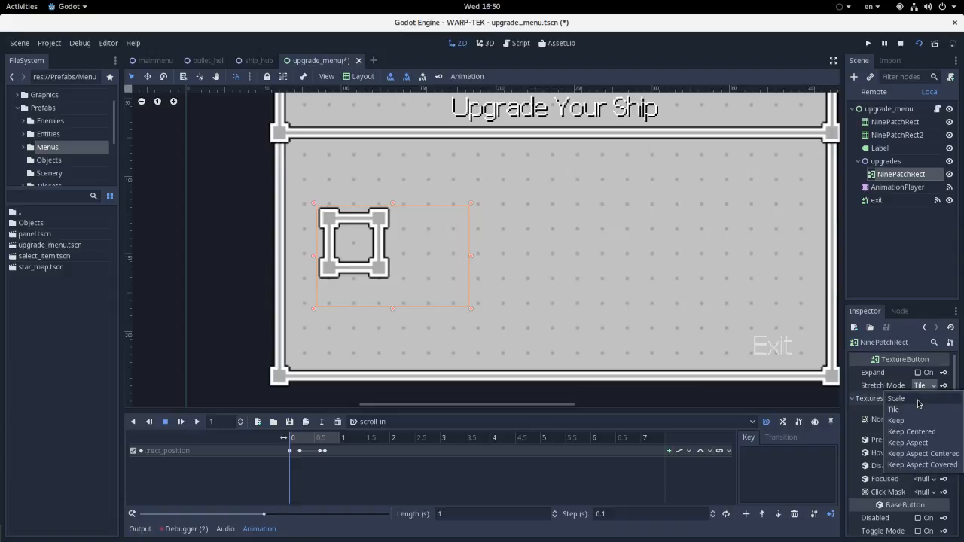
pyautogui.click(918, 402)
pyautogui.click(918, 373)
pyautogui.click(918, 373)
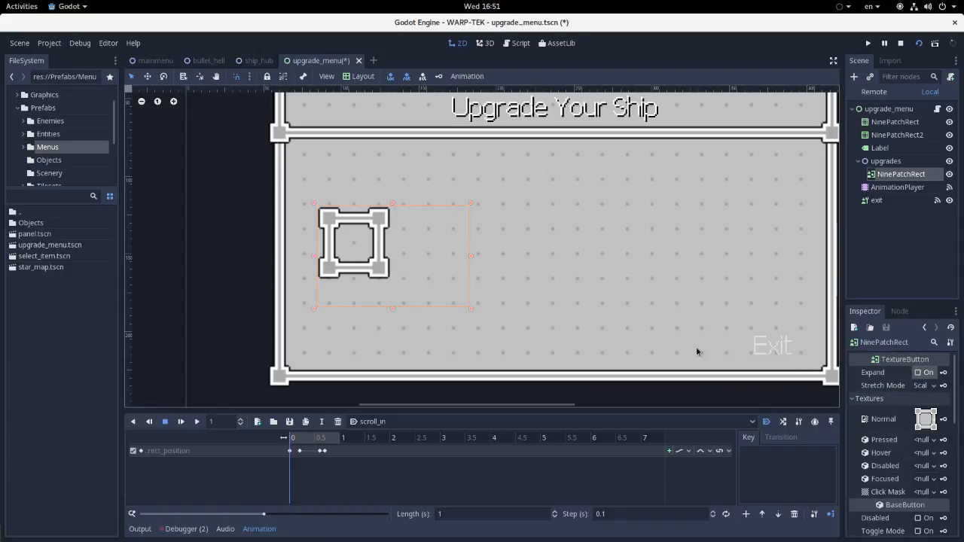
# Step: Try shrinking the texture button with Expand on, then undo the resize and turn Expand off
pyautogui.moveTo(473, 314); pyautogui.dragTo(355, 240)
pyautogui.click(926, 371)
pyautogui.moveTo(393, 280); pyautogui.dragTo(359, 239)
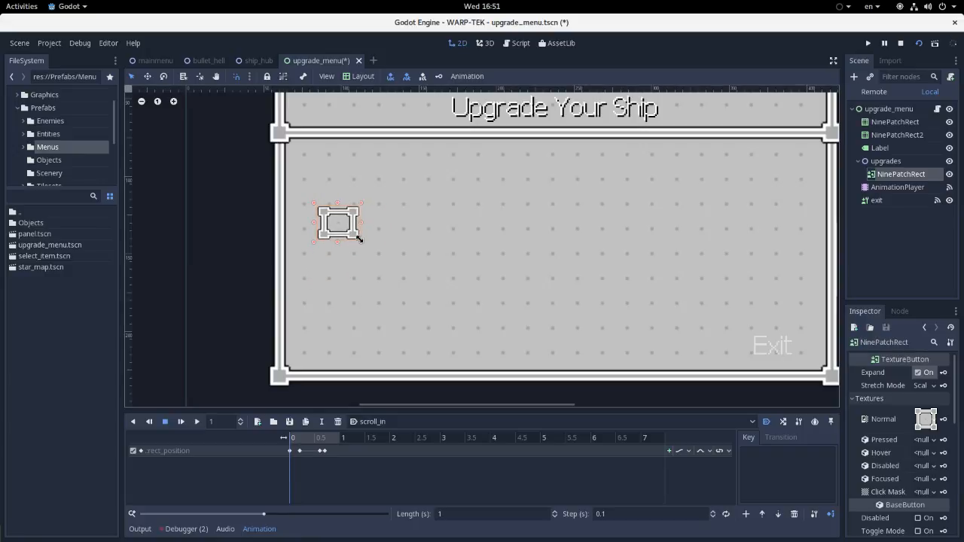
pyautogui.hotkey('ctrl', 'z')
pyautogui.click(918, 372)
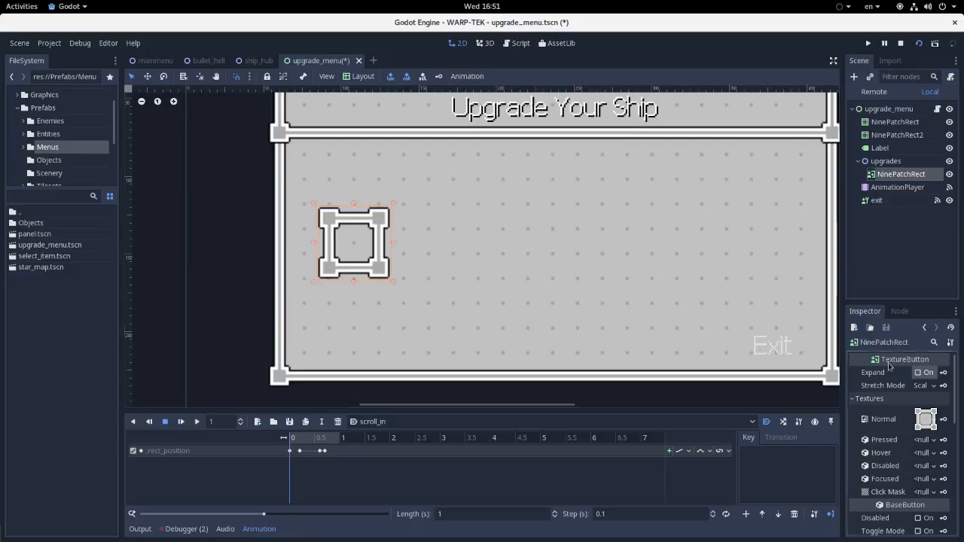
# Step: Position the texture button near the left edge of the menu's lower panel, about mid-height, and select its parent upgrades node
pyautogui.moveTo(369, 252)
pyautogui.mouseDown()
pyautogui.moveTo(450, 320)
pyautogui.moveTo(368, 259)
pyautogui.mouseUp()
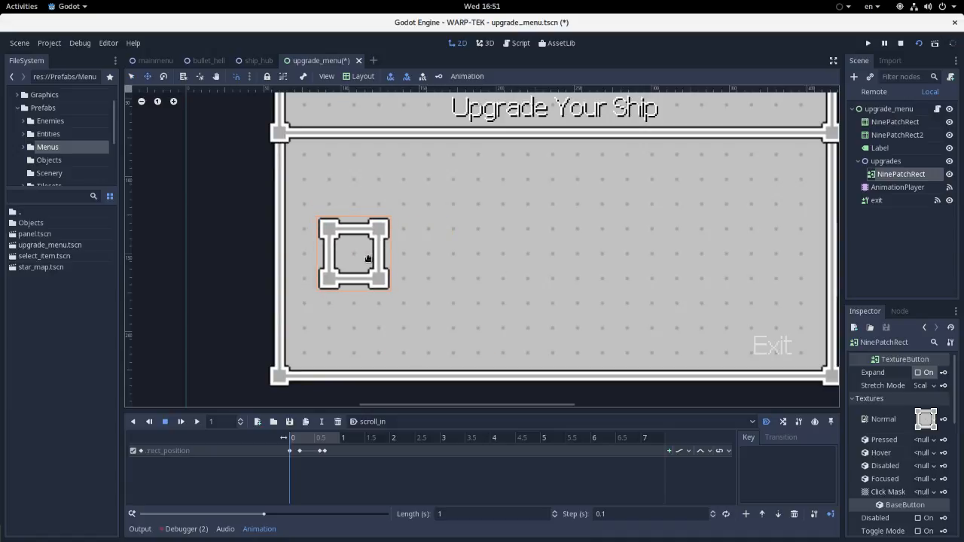
pyautogui.scroll(-2, 367, 259)
pyautogui.scroll(1, 375, 260)
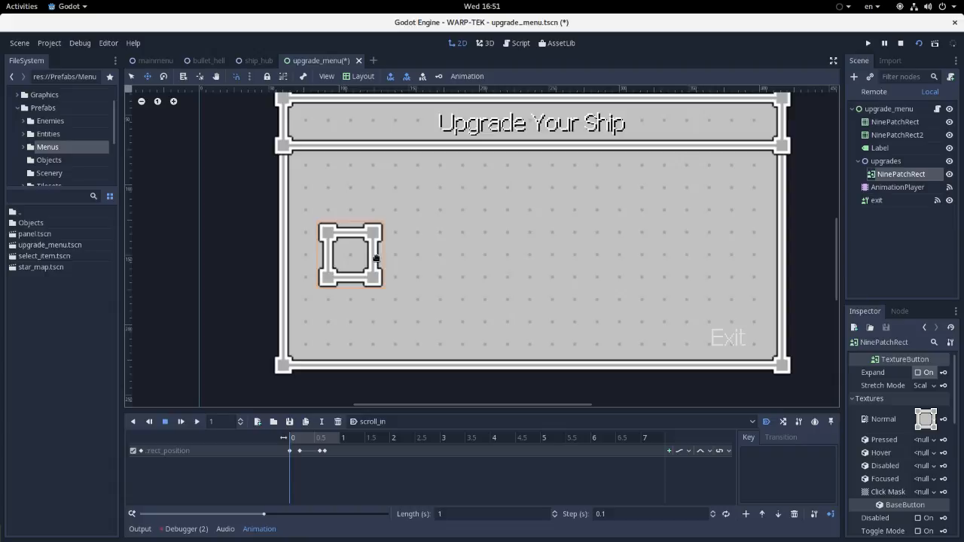
pyautogui.moveTo(376, 258); pyautogui.dragTo(364, 266)
pyautogui.scroll(2, 362, 260)
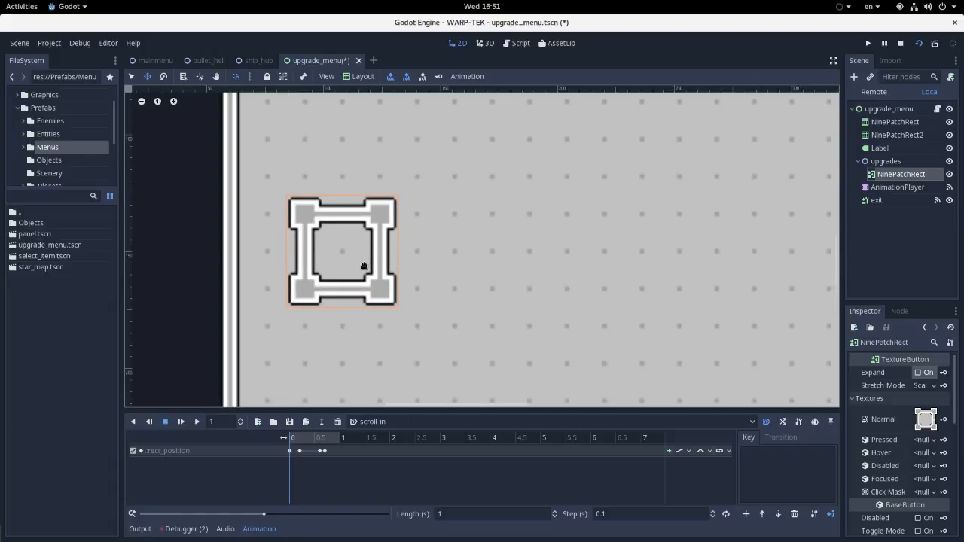
pyautogui.scroll(4, 363, 266)
pyautogui.scroll(-9, 323, 248)
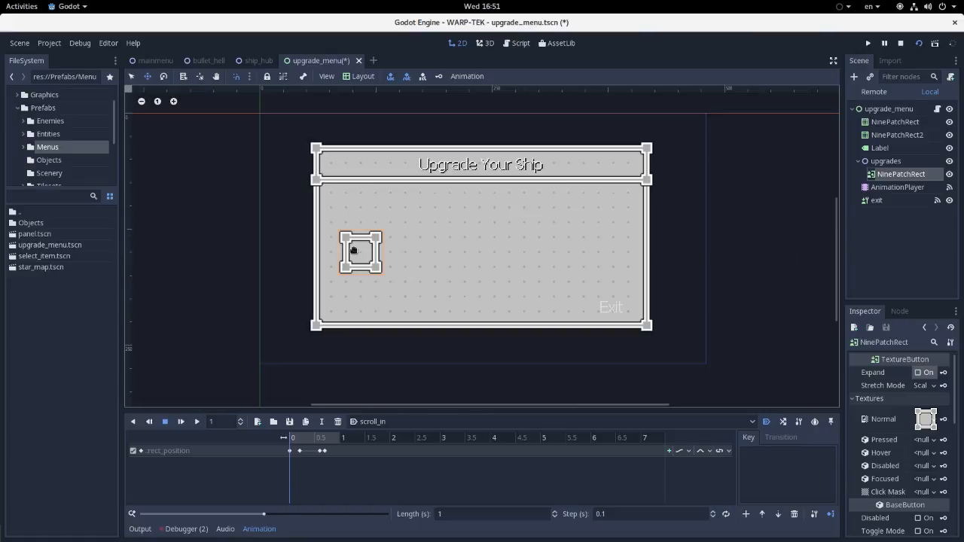
pyautogui.scroll(-3, 447, 266)
pyautogui.click(887, 162)
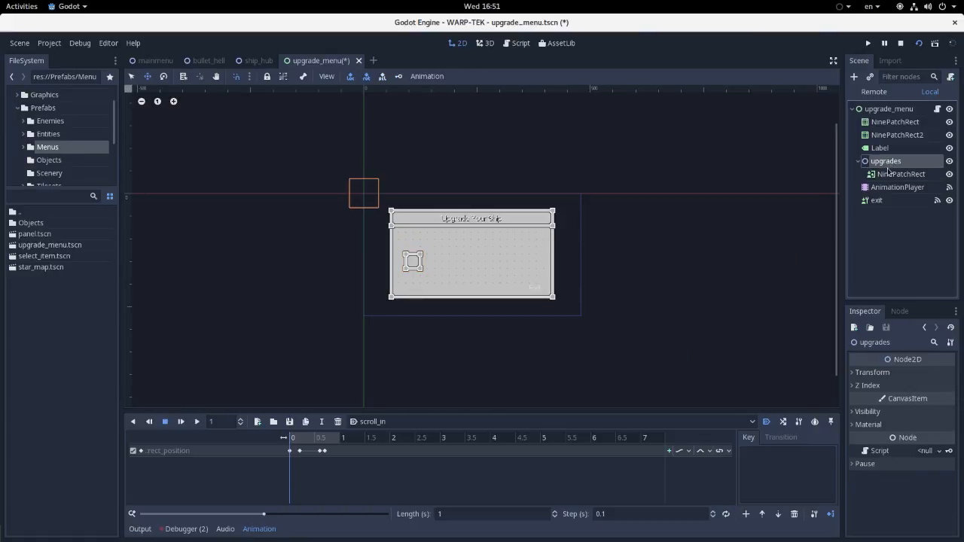
# Step: Rename the texture button under the upgrades node to 1
pyautogui.doubleClick(889, 173)
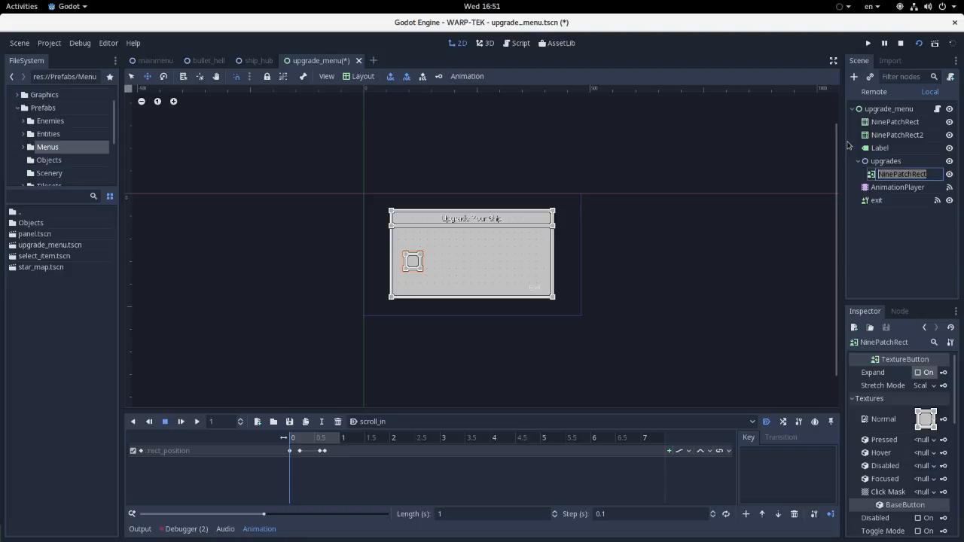
pyautogui.write('upg')
pyautogui.write('1')
pyautogui.press('BackSpace')
pyautogui.press('BackSpace')
pyautogui.press('BackSpace')
pyautogui.press('BackSpace')
pyautogui.write('1')
pyautogui.press('Return')
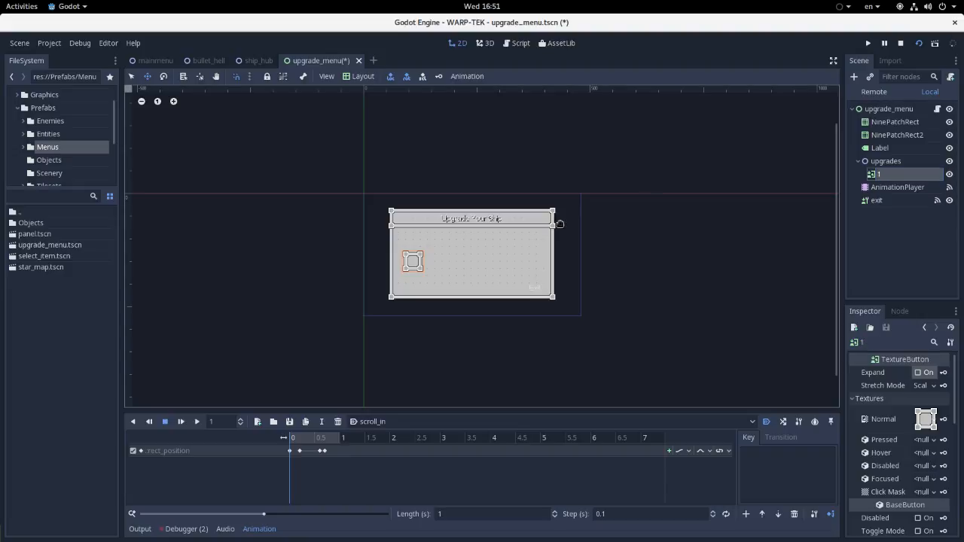
# Step: Duplicate button 1 into buttons 2 to 6, arranging the copies in two columns beside it in the lower panel
pyautogui.scroll(15, 434, 235)
pyautogui.scroll(-2, 729, 336)
pyautogui.moveTo(731, 336); pyautogui.dragTo(670, 302, button='middle')
pyautogui.scroll(2, 670, 301)
pyautogui.hotkey('ctrl', 'd')
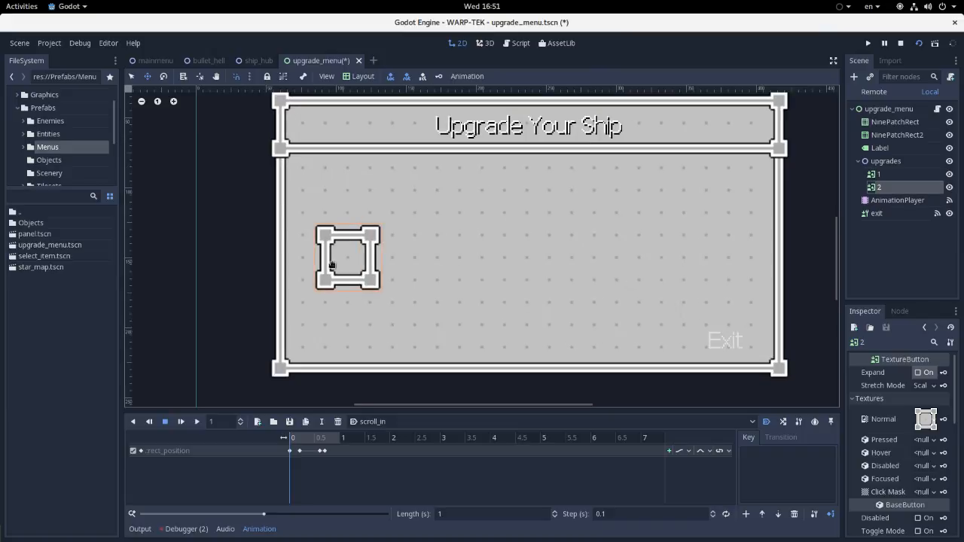
pyautogui.moveTo(334, 266); pyautogui.dragTo(555, 254)
pyautogui.hotkey('ctrl', 'd')
pyautogui.hotkey('ctrl', 'd')
pyautogui.hotkey('ctrl', 'd')
pyautogui.hotkey('ctrl', 'd')
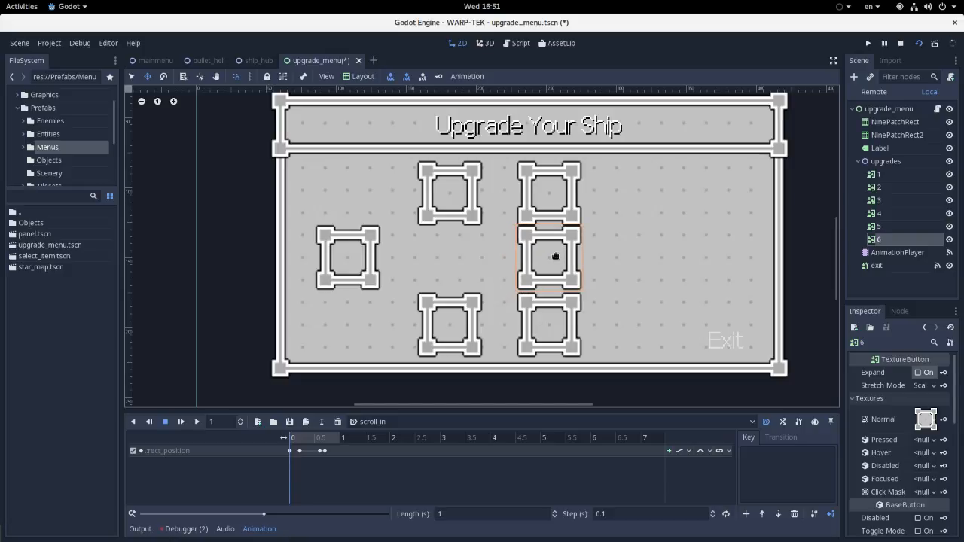
# Step: Delete all six numbered texture buttons from the upgrades node
pyautogui.scroll(3, 556, 257)
pyautogui.scroll(-4, 555, 257)
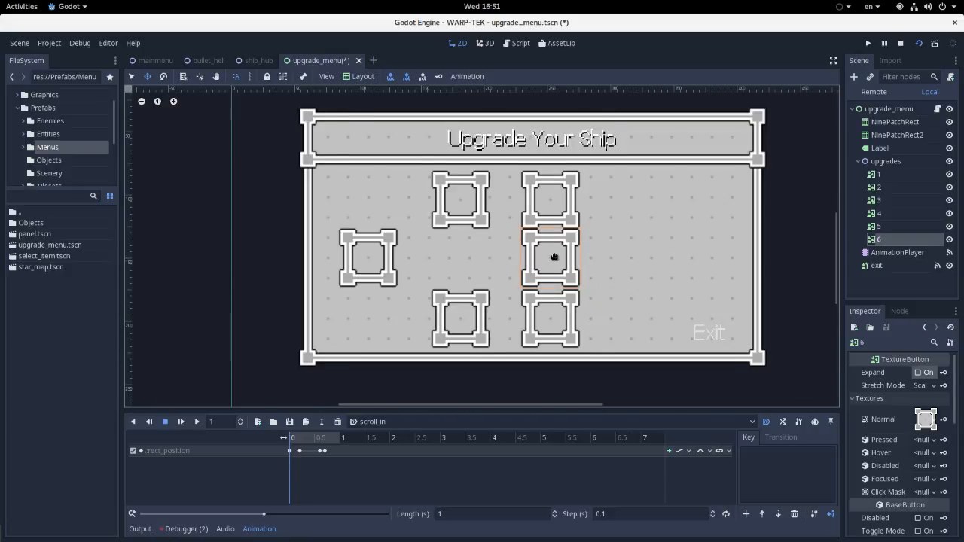
pyautogui.scroll(-1, 554, 257)
pyautogui.press('Delete')
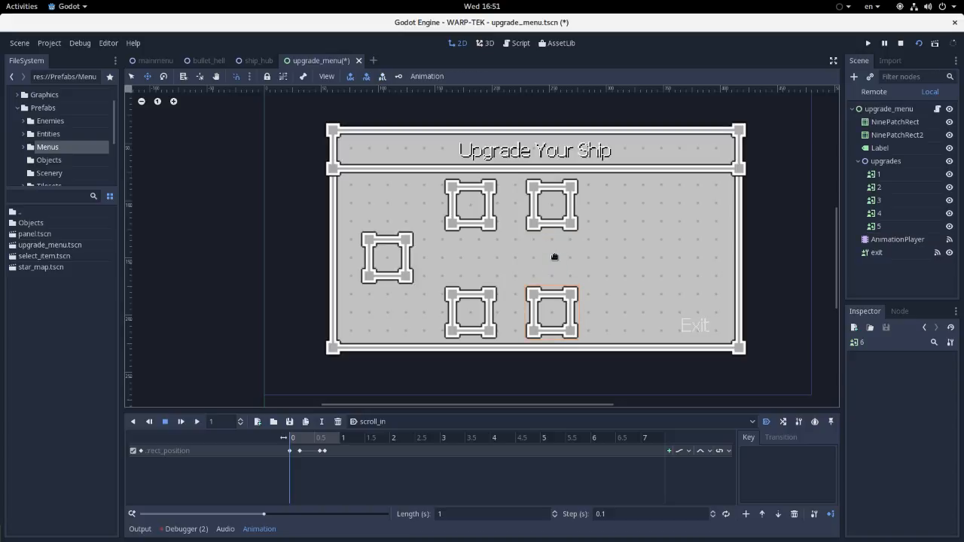
pyautogui.click(889, 226)
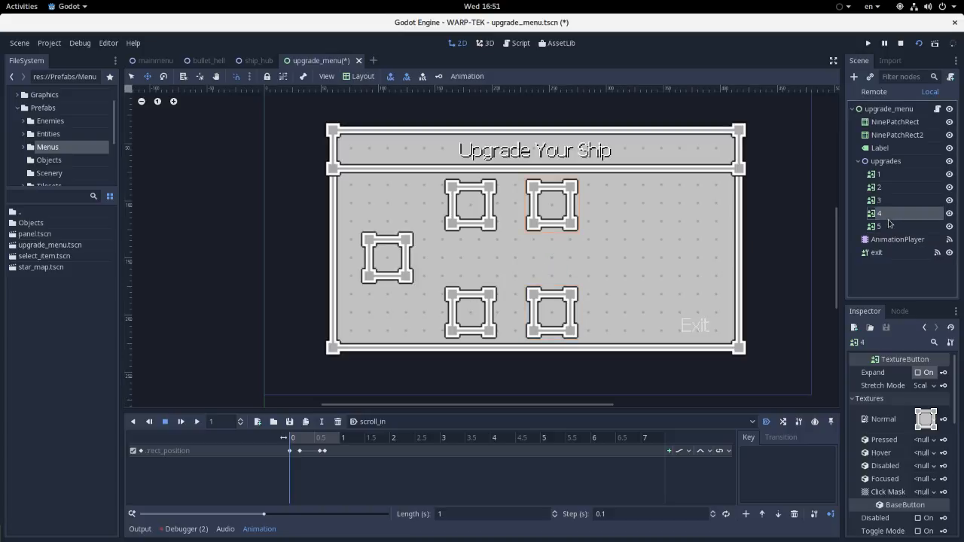
pyautogui.keyDown('shift'); pyautogui.click(891, 175); pyautogui.keyUp('shift')
pyautogui.press('Delete')
pyautogui.press('Return')
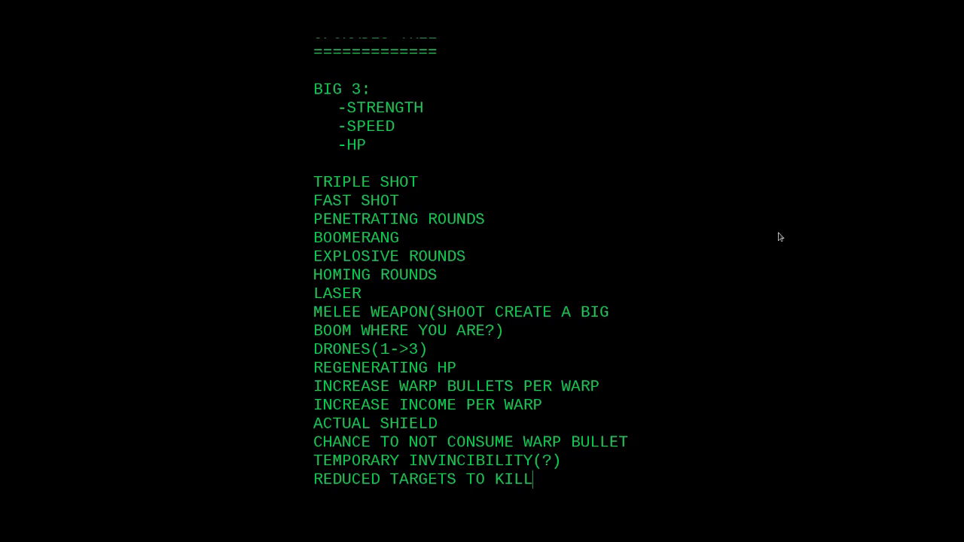
# Step: Switch to Aseprite to edit the slot frame artwork
pyautogui.hotkey('alt', 'Tab')
pyautogui.hotkey('alt', 'Tab')
pyautogui.hotkey('alt', 'Tab')
pyautogui.press('super')
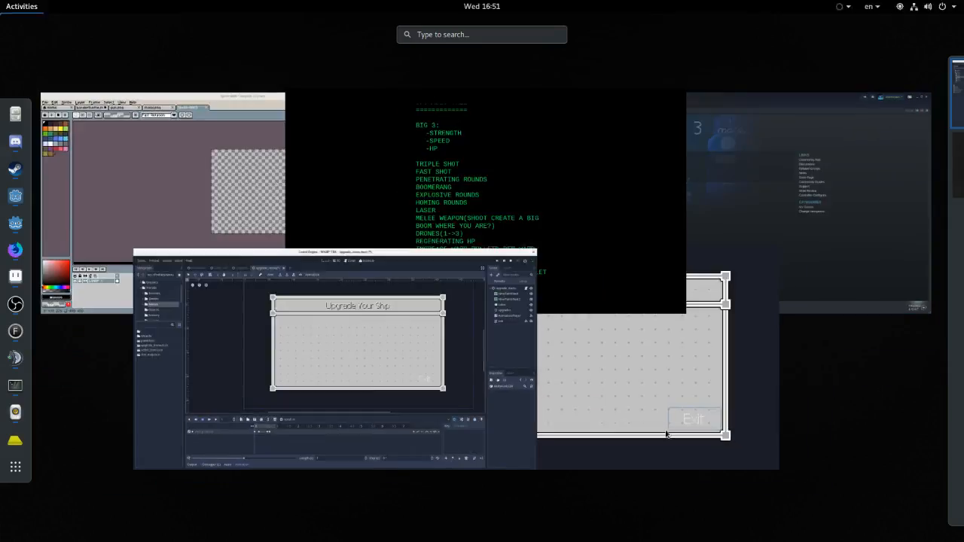
pyautogui.click(172, 181)
pyautogui.click(330, 54)
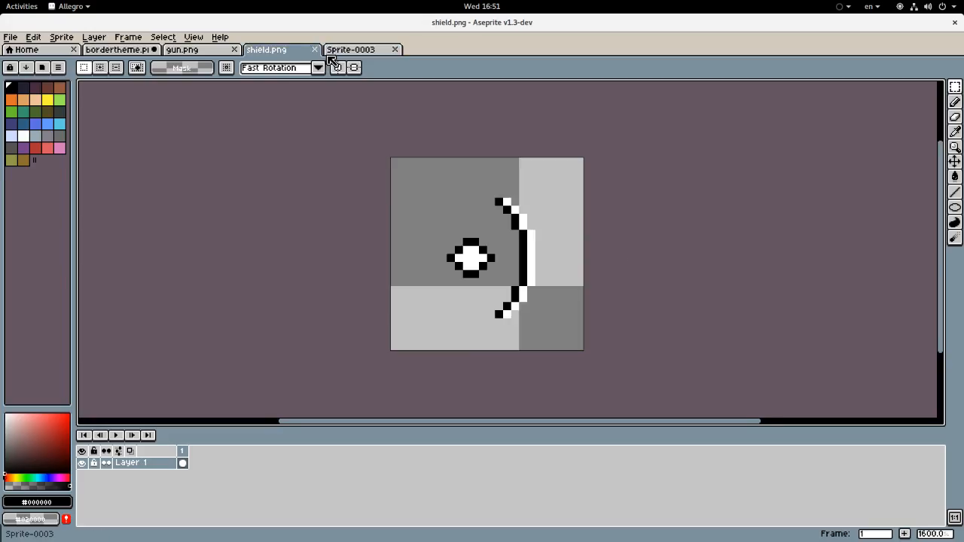
# Step: Copy the whole frame image from the bordertheme sprite and paste it into Sprite-0003
pyautogui.hotkey('ctrl', 'shift', 'Tab')
pyautogui.hotkey('ctrl', 'shift', 'Tab')
pyautogui.hotkey('ctrl', 'a')
pyautogui.hotkey('ctrl', 'c')
pyautogui.click(328, 54)
pyautogui.hotkey('ctrl', 'v')
pyautogui.scroll(3, 431, 149)
pyautogui.scroll(5, 431, 149)
pyautogui.press('Return')
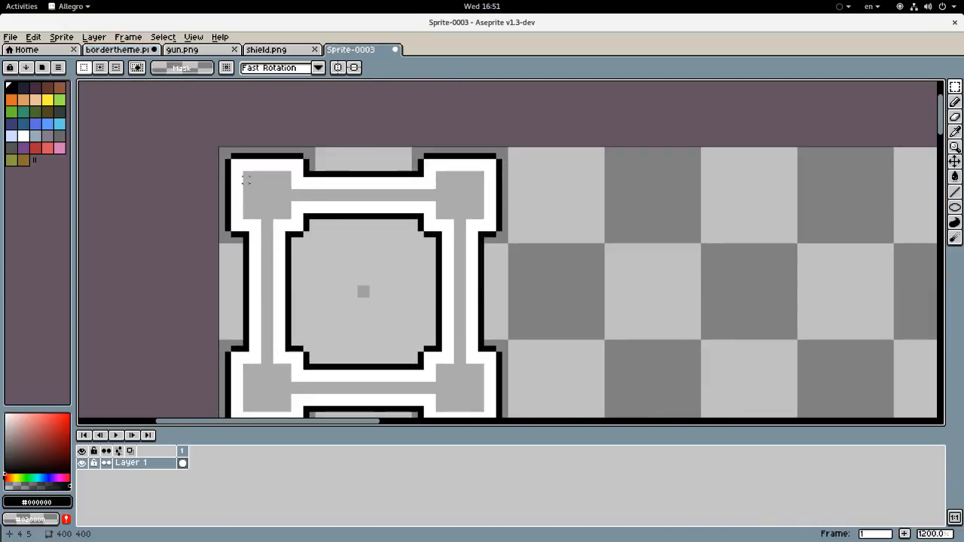
# Step: Select the left edge strip of the frame and move it slightly inward
pyautogui.press('i')
pyautogui.scroll(5, 252, 287)
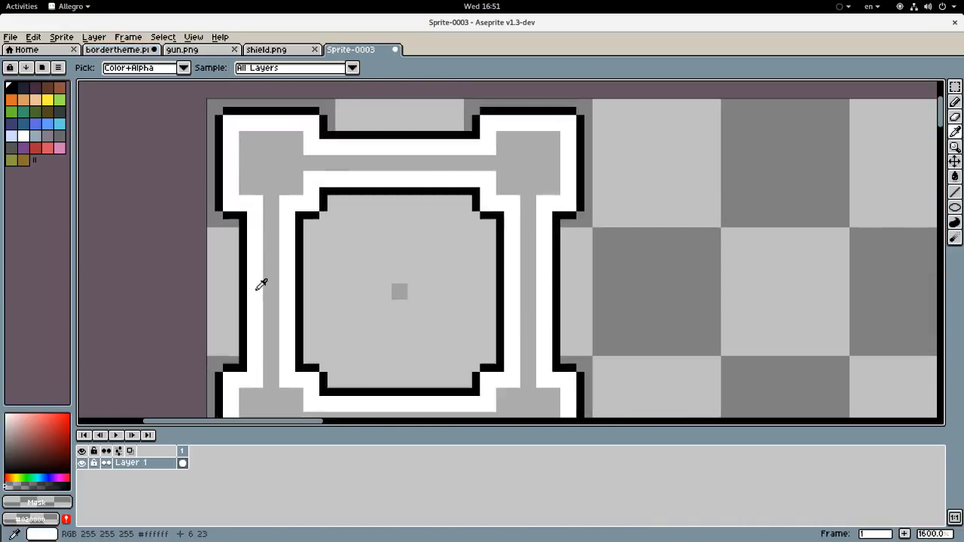
pyautogui.press('b')
pyautogui.scroll(-6, 230, 271)
pyautogui.scroll(2, 290, 279)
pyautogui.press('m')
pyautogui.moveTo(253, 179)
pyautogui.mouseDown()
pyautogui.moveTo(257, 380)
pyautogui.moveTo(281, 398)
pyautogui.moveTo(270, 398)
pyautogui.mouseUp()
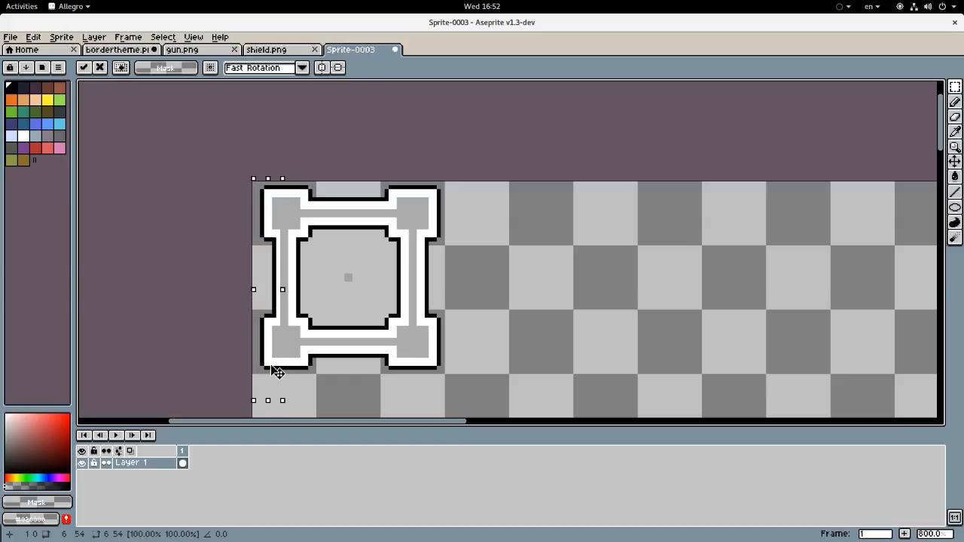
pyautogui.moveTo(229, 167); pyautogui.dragTo(293, 419)
pyautogui.moveTo(275, 346); pyautogui.dragTo(282, 348)
# Step: Select the top edge strip of the frame and move it slightly down to thin the upper border
pyautogui.moveTo(232, 123); pyautogui.dragTo(525, 202)
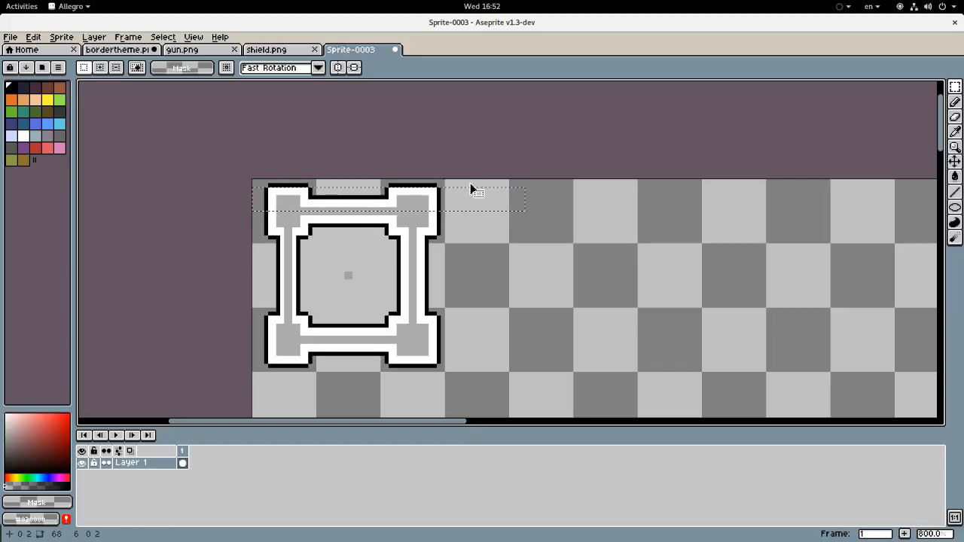
pyautogui.moveTo(174, 146); pyautogui.dragTo(541, 202)
pyautogui.moveTo(457, 203); pyautogui.dragTo(458, 209)
pyautogui.click(189, 153)
pyautogui.moveTo(189, 153); pyautogui.dragTo(512, 225)
pyautogui.click(560, 369)
# Step: Select the right side of the frame and shift it slightly inward to thin that border
pyautogui.moveTo(513, 374); pyautogui.dragTo(421, 163)
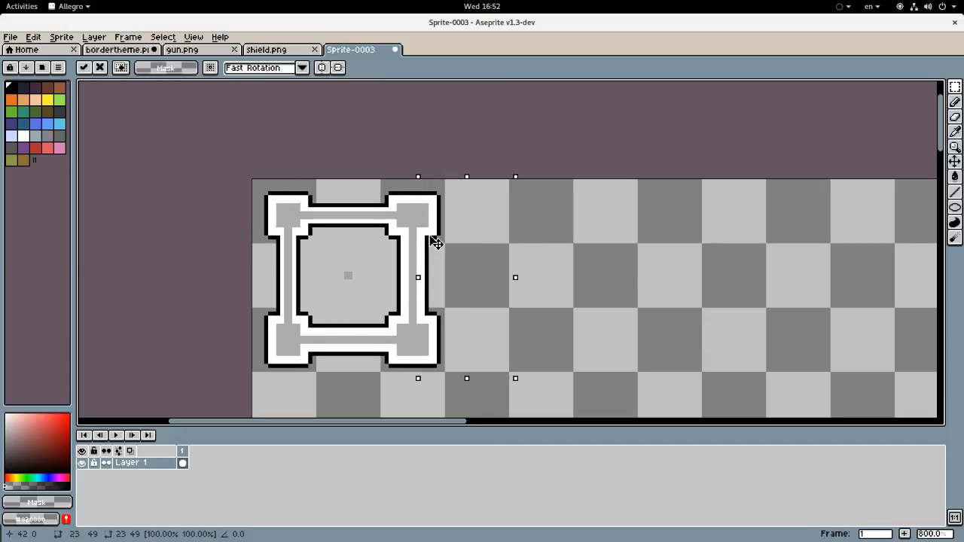
pyautogui.moveTo(437, 241); pyautogui.dragTo(433, 242)
pyautogui.click(572, 279)
pyautogui.moveTo(483, 413); pyautogui.dragTo(400, 171)
pyautogui.moveTo(428, 243); pyautogui.dragTo(426, 249)
pyautogui.click(530, 362)
# Step: Select the bottom strip of the frame and move it up slightly to thin the lower border
pyautogui.moveTo(495, 402); pyautogui.dragTo(231, 345)
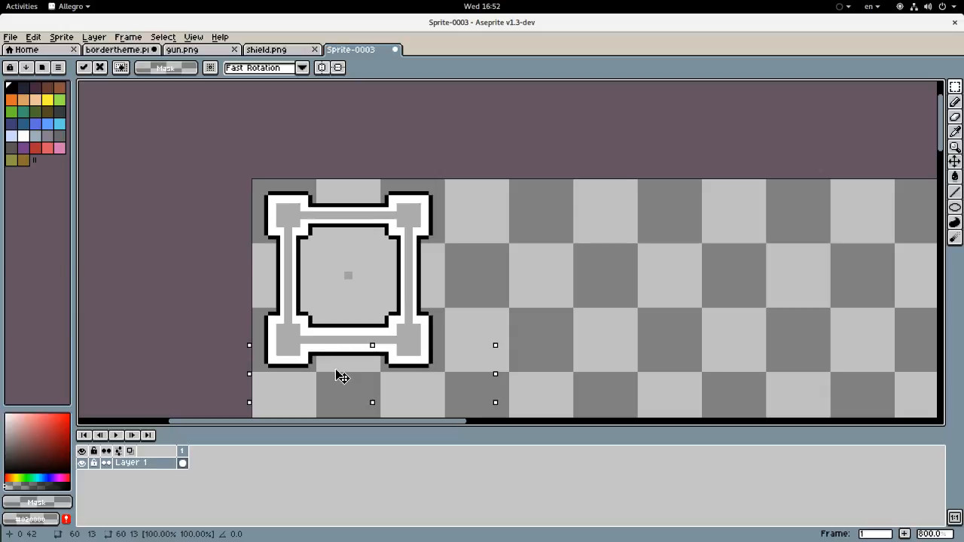
pyautogui.moveTo(341, 376); pyautogui.dragTo(341, 371)
pyautogui.moveTo(512, 406); pyautogui.dragTo(250, 329)
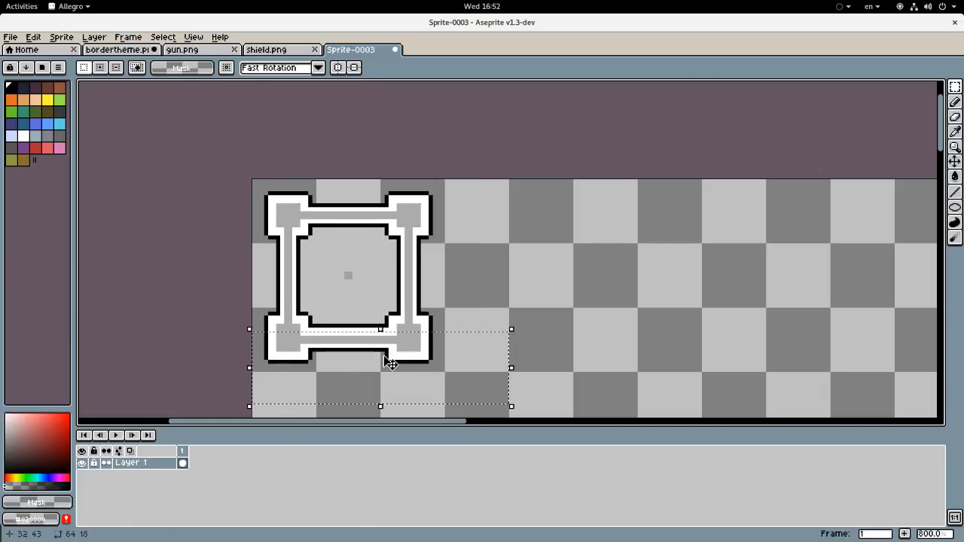
pyautogui.moveTo(384, 352); pyautogui.dragTo(384, 346)
pyautogui.click(534, 355)
# Step: Erase the protruding outer pixels of the frame's bottom-right corner block
pyautogui.scroll(2, 417, 325)
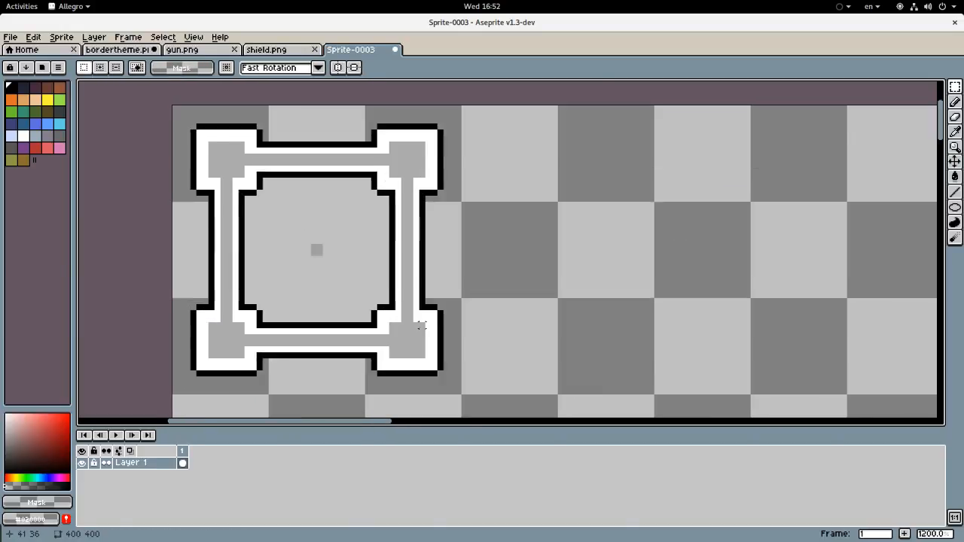
pyautogui.scroll(1, 417, 326)
pyautogui.press('e')
pyautogui.moveTo(437, 305); pyautogui.dragTo(438, 397)
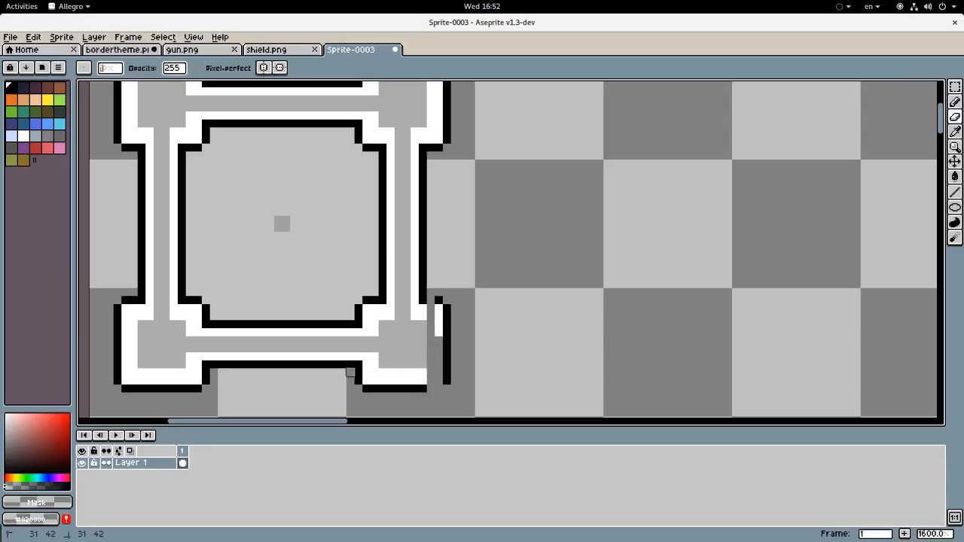
pyautogui.moveTo(342, 372); pyautogui.dragTo(374, 380)
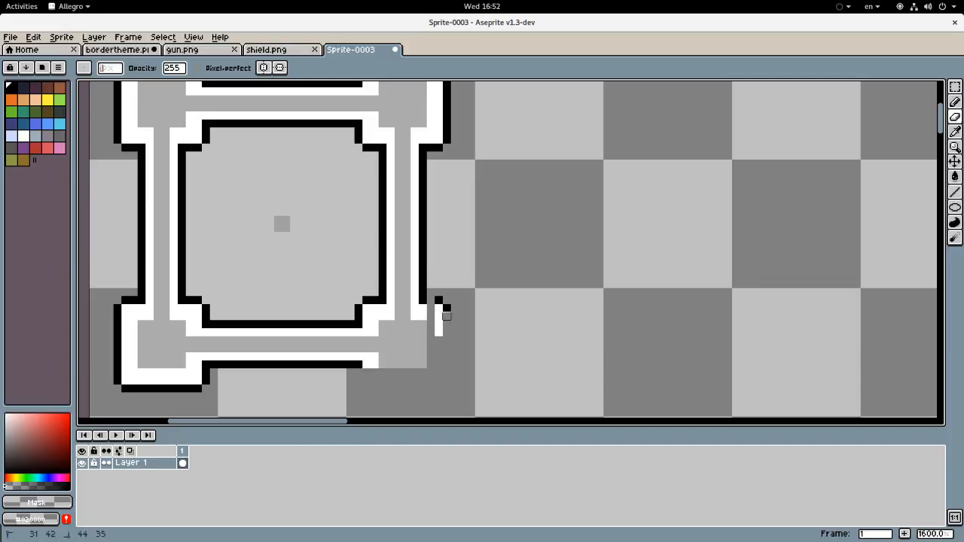
# Step: Paint a straight white border around the frame's bottom-right corner with the Pencil, sampling #ffffff
pyautogui.press('i')
pyautogui.click(422, 309)
pyautogui.press('p')
pyautogui.moveTo(422, 309); pyautogui.dragTo(413, 349)
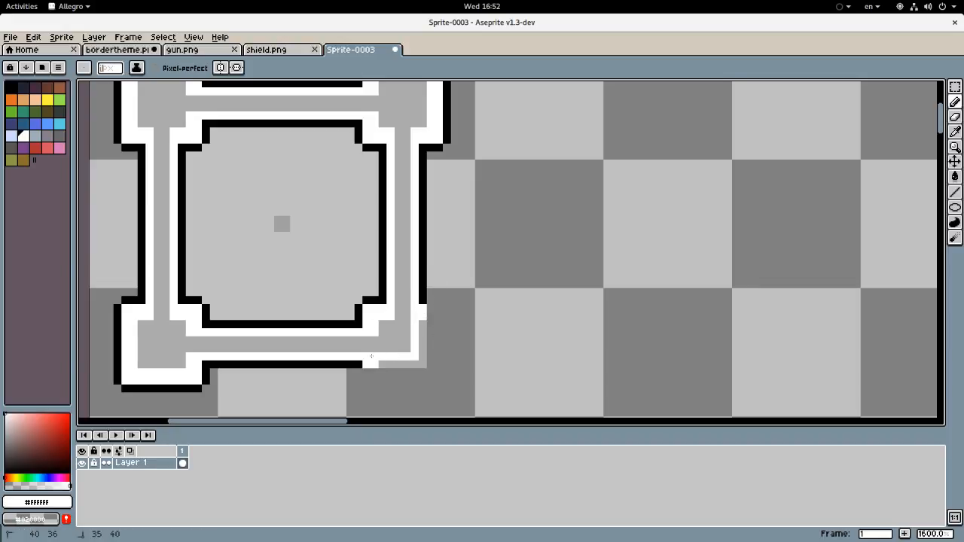
# Step: Draw the black outer outline around the bottom-right corner with the Line tool, making it a plain square corner
pyautogui.press('i')
pyautogui.press('l')
pyautogui.press('i')
pyautogui.click(424, 282)
pyautogui.press('l')
pyautogui.moveTo(422, 301); pyautogui.dragTo(364, 364)
pyautogui.scroll(-5, 373, 354)
pyautogui.scroll(2, 369, 359)
pyautogui.scroll(2, 368, 356)
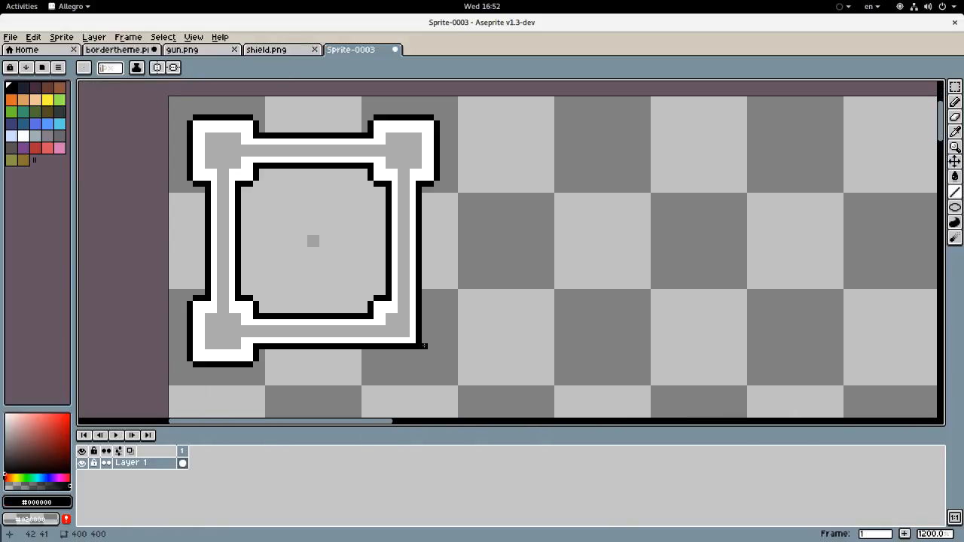
# Step: Sample white from the border and fill in the missing pixel at the bottom-right corner with the Pencil
pyautogui.press('e')
pyautogui.press('i')
pyautogui.click(414, 333)
pyautogui.press('b')
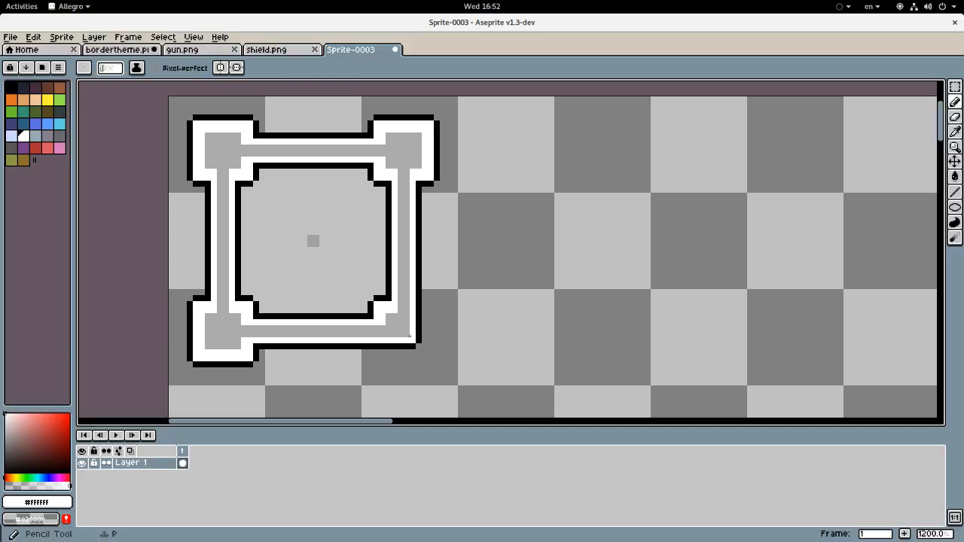
pyautogui.scroll(-4, 411, 340)
pyautogui.scroll(-2, 412, 341)
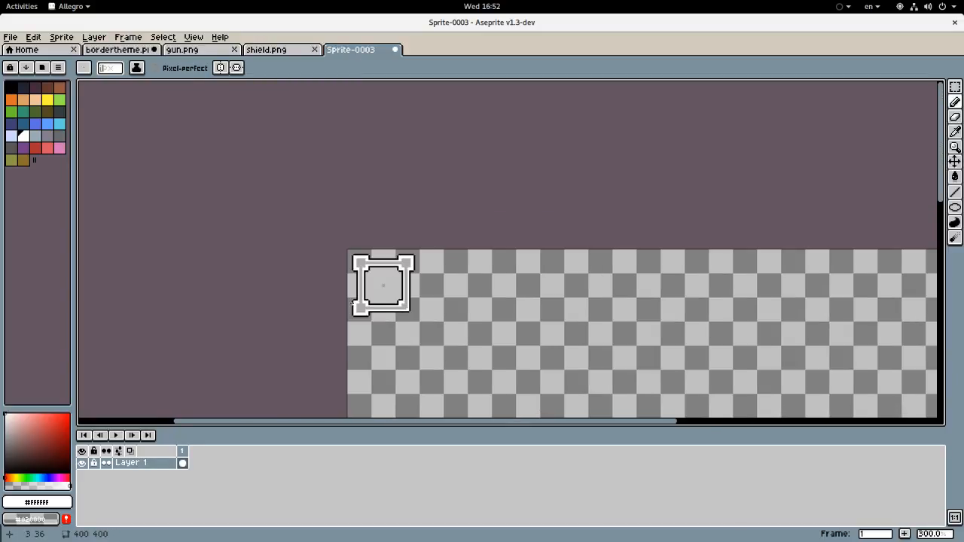
# Step: Repaint the inner side of the bottom-right corner as a square, using sampled light grey #c1c1c1, black and white
pyautogui.scroll(7, 356, 305)
pyautogui.keyDown('alt'); pyautogui.click(598, 252); pyautogui.keyUp('alt')
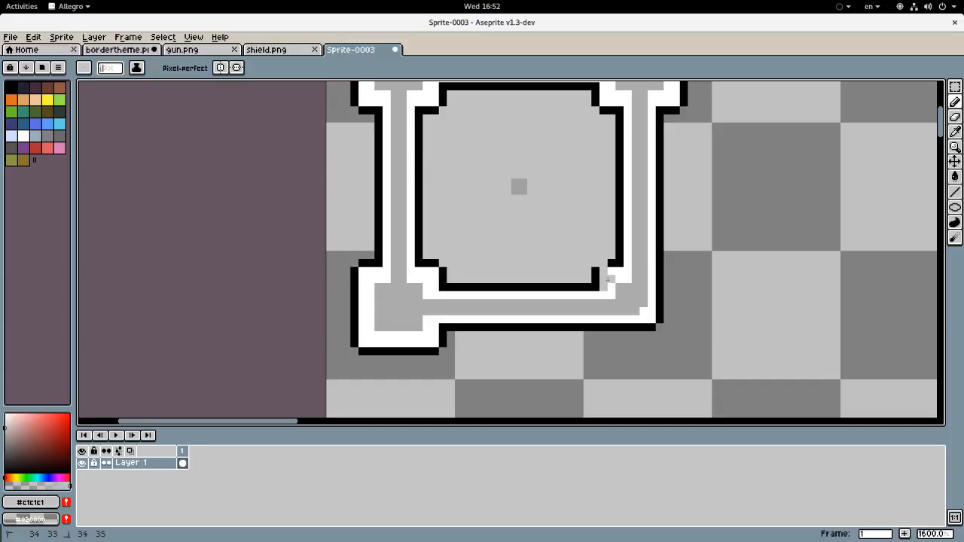
pyautogui.keyDown('alt'); pyautogui.click(620, 257); pyautogui.keyUp('alt')
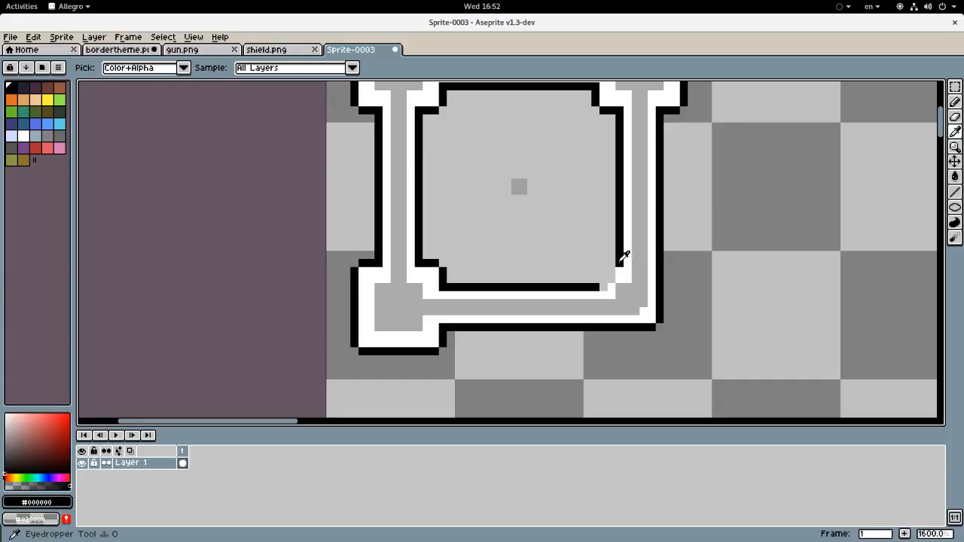
pyautogui.moveTo(620, 273); pyautogui.dragTo(616, 288)
pyautogui.keyDown('alt'); pyautogui.click(626, 278); pyautogui.keyUp('alt')
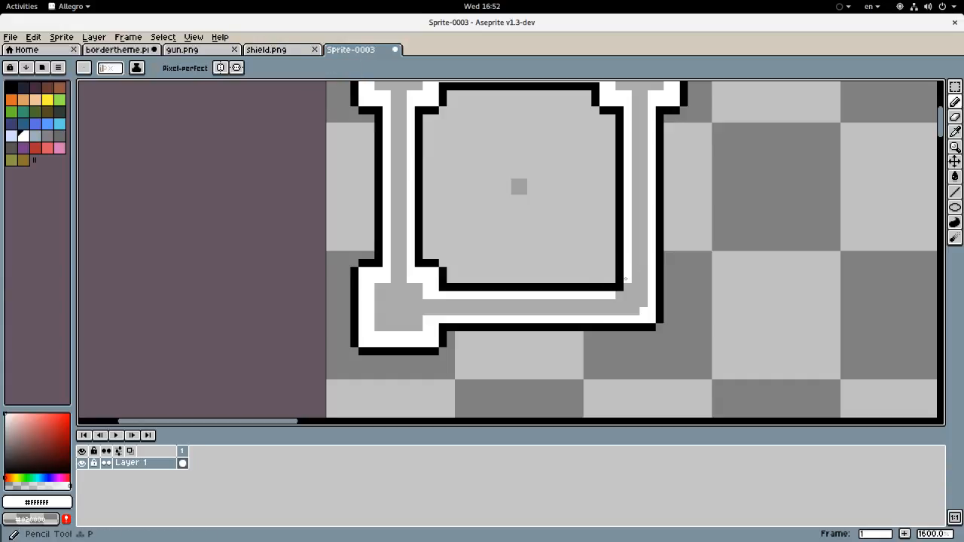
pyautogui.scroll(-6, 625, 291)
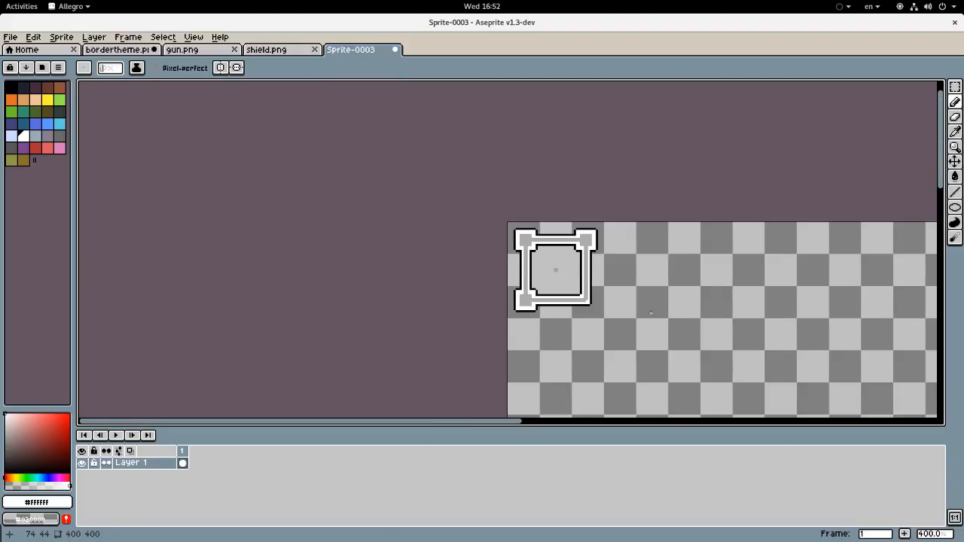
pyautogui.scroll(2, 589, 303)
pyautogui.scroll(3, 586, 302)
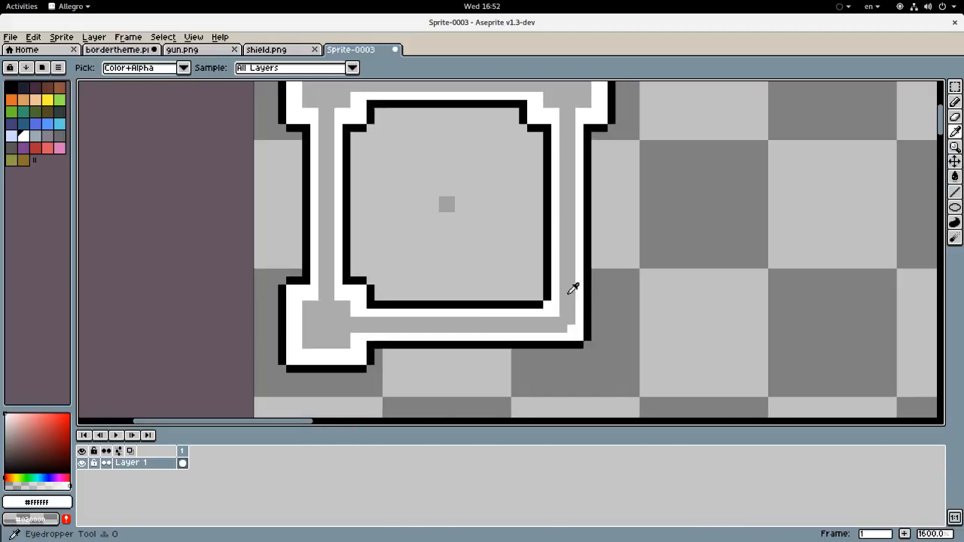
pyautogui.keyDown('alt'); pyautogui.click(577, 286); pyautogui.keyUp('alt')
pyautogui.scroll(-5, 565, 305)
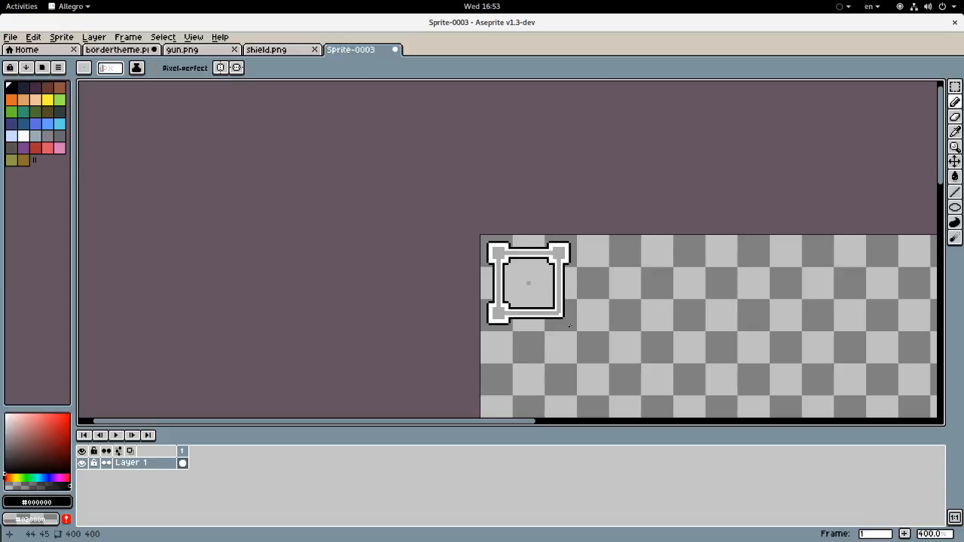
pyautogui.scroll(2, 562, 280)
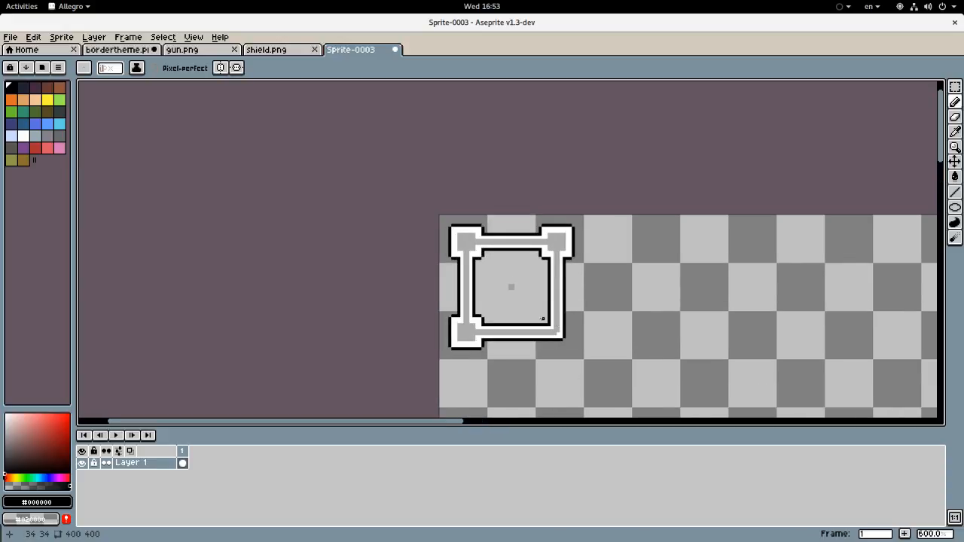
# Step: Delete the frame's top-right corner block and replace it with a vertically flipped copy of the squared bottom-right corner
pyautogui.press('m')
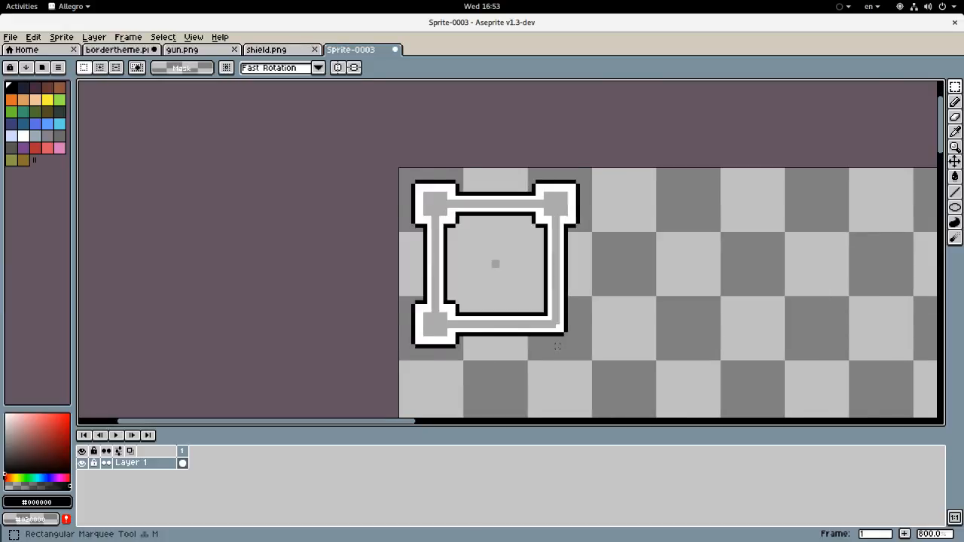
pyautogui.scroll(3, 551, 340)
pyautogui.moveTo(503, 85); pyautogui.dragTo(591, 181)
pyautogui.press('Delete')
pyautogui.moveTo(581, 369); pyautogui.dragTo(497, 256)
pyautogui.moveTo(539, 365); pyautogui.dragTo(546, 165)
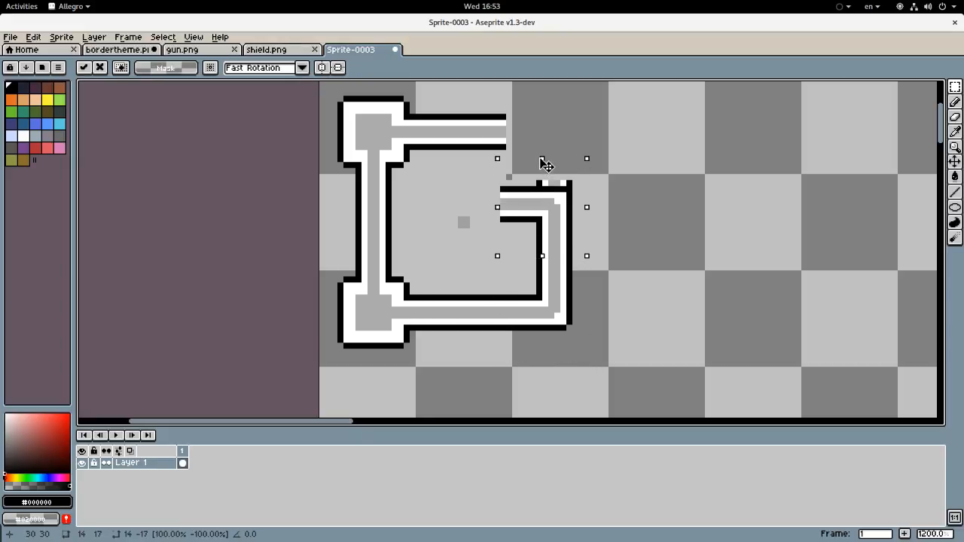
pyautogui.moveTo(548, 209); pyautogui.dragTo(547, 134)
pyautogui.press('Return')
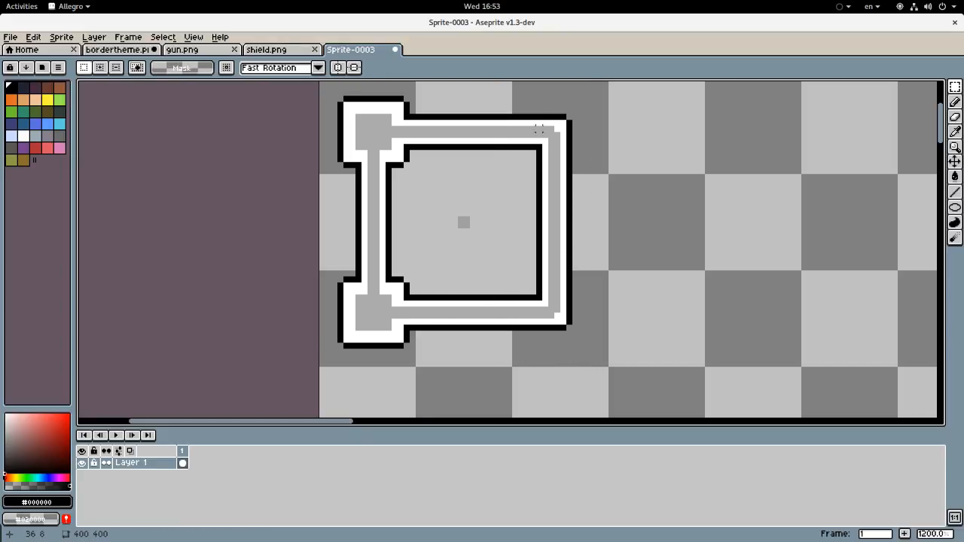
pyautogui.moveTo(514, 91); pyautogui.dragTo(589, 359)
pyautogui.hotkey('ctrl', 'd')
pyautogui.moveTo(337, 98)
pyautogui.mouseDown()
pyautogui.moveTo(376, 342)
pyautogui.moveTo(415, 355)
pyautogui.mouseUp()
pyautogui.press('Delete')
pyautogui.moveTo(522, 123); pyautogui.dragTo(577, 389)
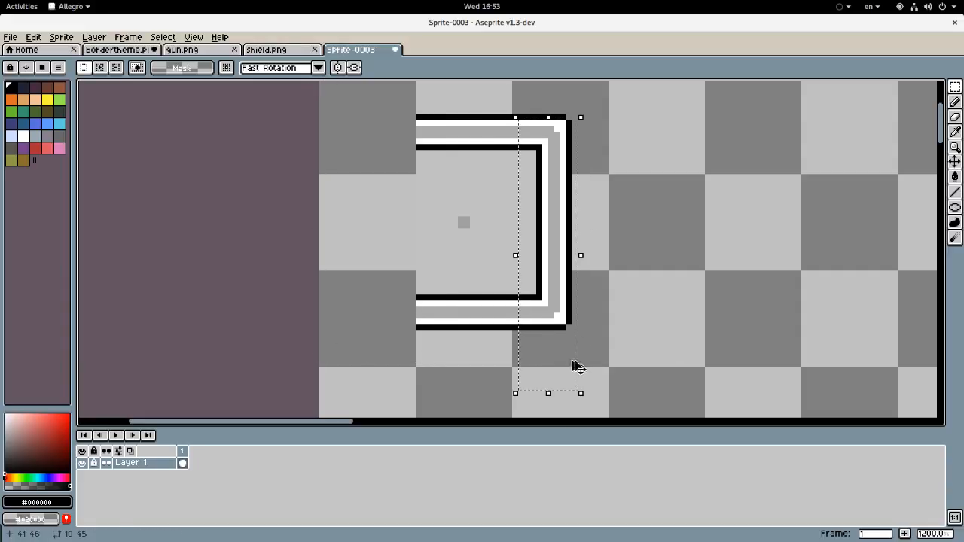
pyautogui.hotkey('ctrl', 'z')
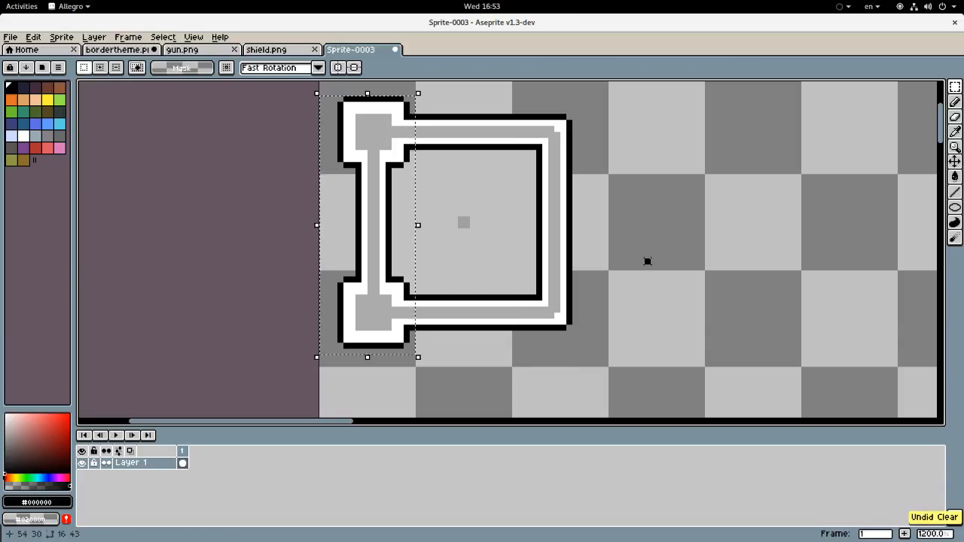
pyautogui.hotkey('ctrl', 'd')
# Step: Replace the frame's top-left corner block with a horizontally flipped copy of the square top-right corner, filling the gap in the top edge
pyautogui.moveTo(321, 86); pyautogui.dragTo(457, 178)
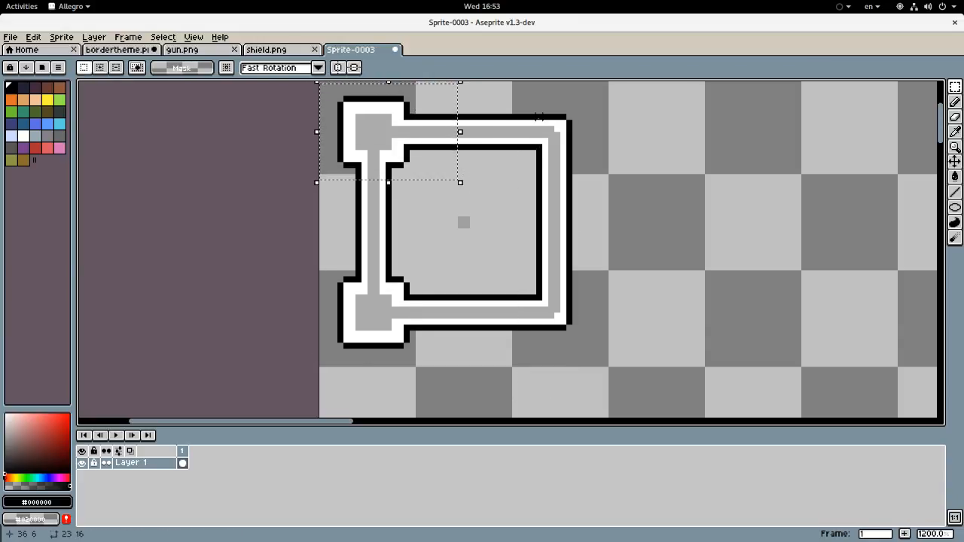
pyautogui.press('Delete')
pyautogui.moveTo(517, 105); pyautogui.dragTo(593, 200)
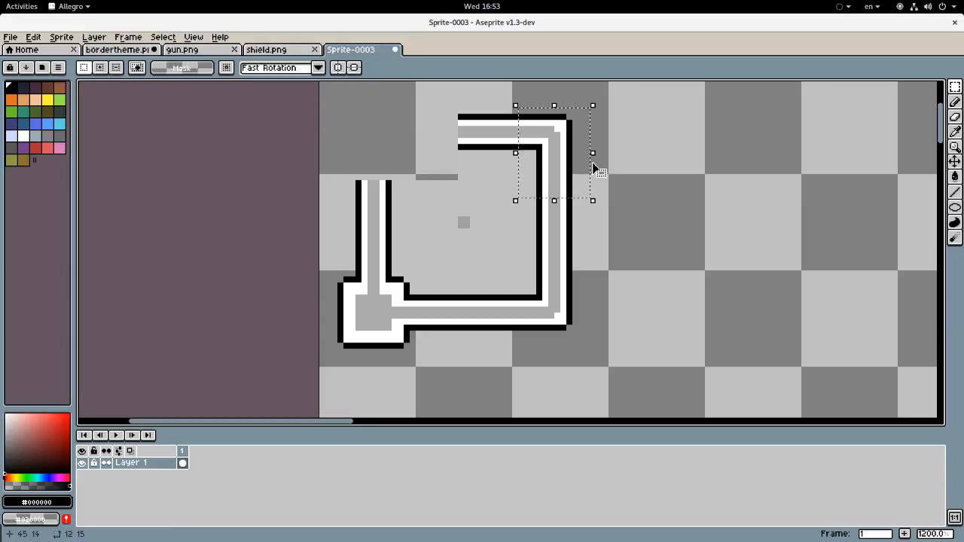
pyautogui.click(593, 154)
pyautogui.moveTo(593, 154); pyautogui.dragTo(366, 164)
pyautogui.click(455, 140)
pyautogui.moveTo(407, 117); pyautogui.dragTo(401, 202)
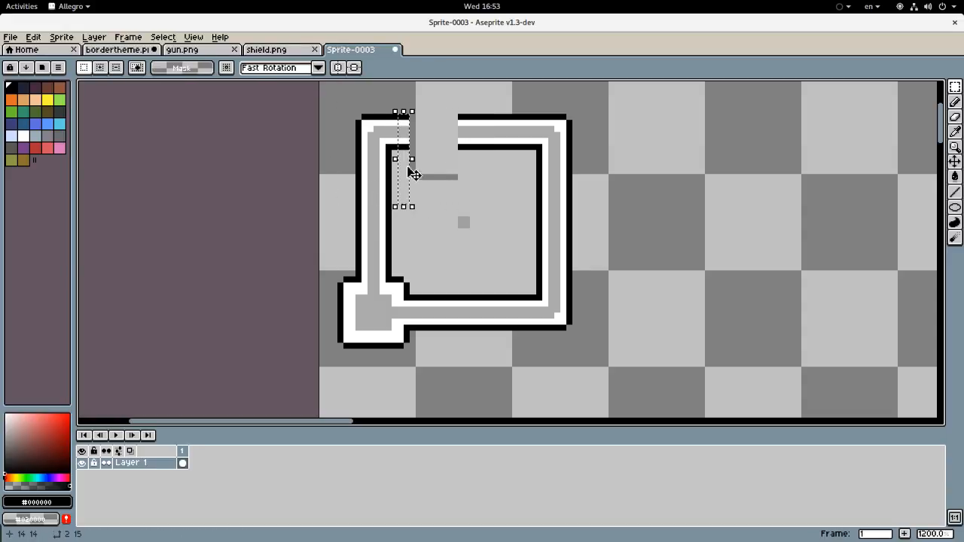
pyautogui.moveTo(412, 161); pyautogui.dragTo(461, 161)
pyautogui.click(491, 165)
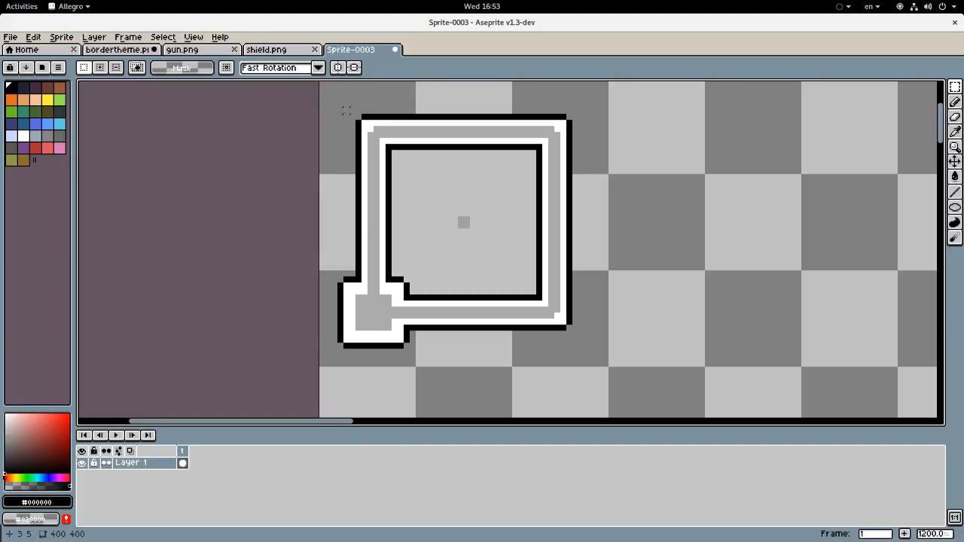
# Step: Replace the frame's bottom-left corner block with a horizontally flipped copy of the square bottom-right corner
pyautogui.moveTo(334, 277); pyautogui.dragTo(409, 364)
pyautogui.press('Delete')
pyautogui.moveTo(604, 363); pyautogui.dragTo(517, 275)
pyautogui.click(611, 319)
pyautogui.moveTo(611, 319); pyautogui.dragTo(376, 324)
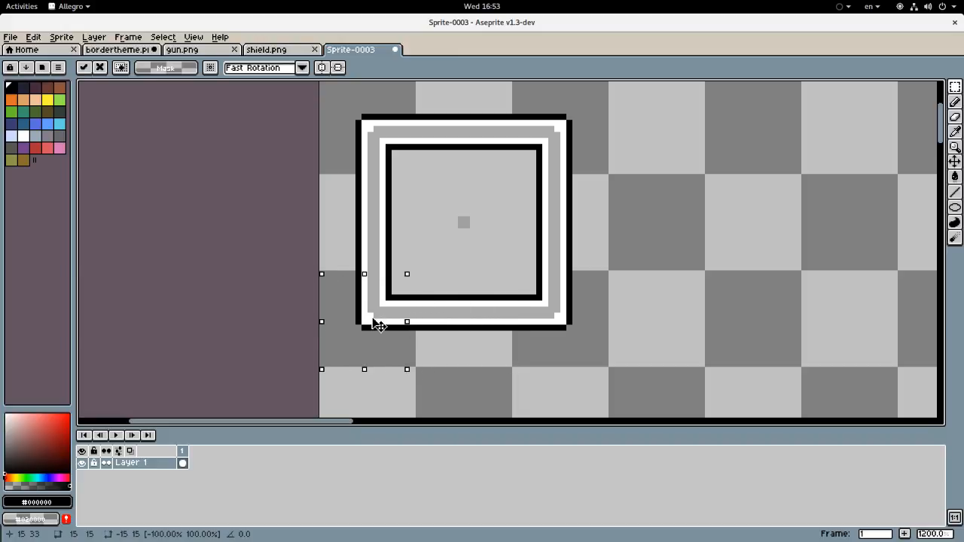
pyautogui.click(424, 310)
pyautogui.scroll(-2, 479, 301)
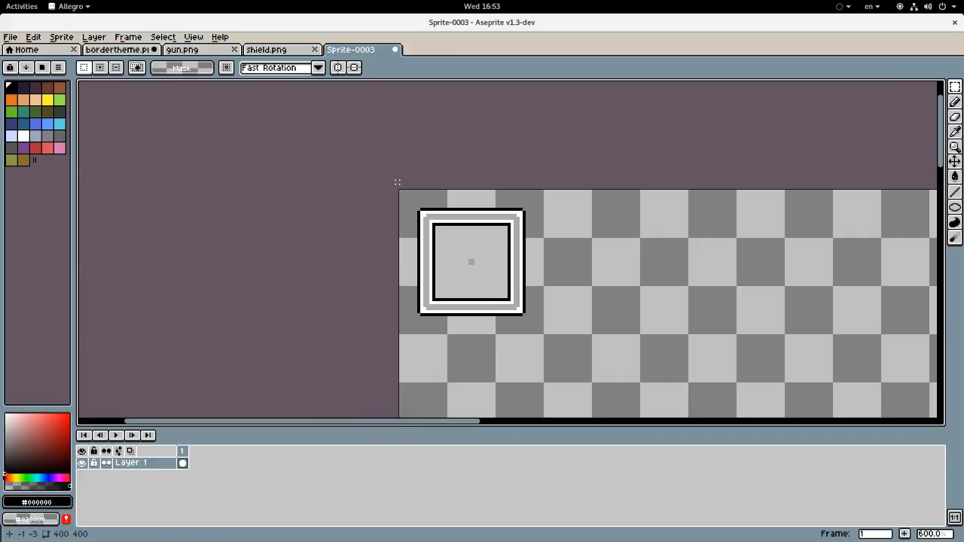
pyautogui.moveTo(409, 188); pyautogui.dragTo(554, 350)
pyautogui.hotkey('ctrl', 'd')
pyautogui.moveTo(397, 207); pyautogui.dragTo(562, 343)
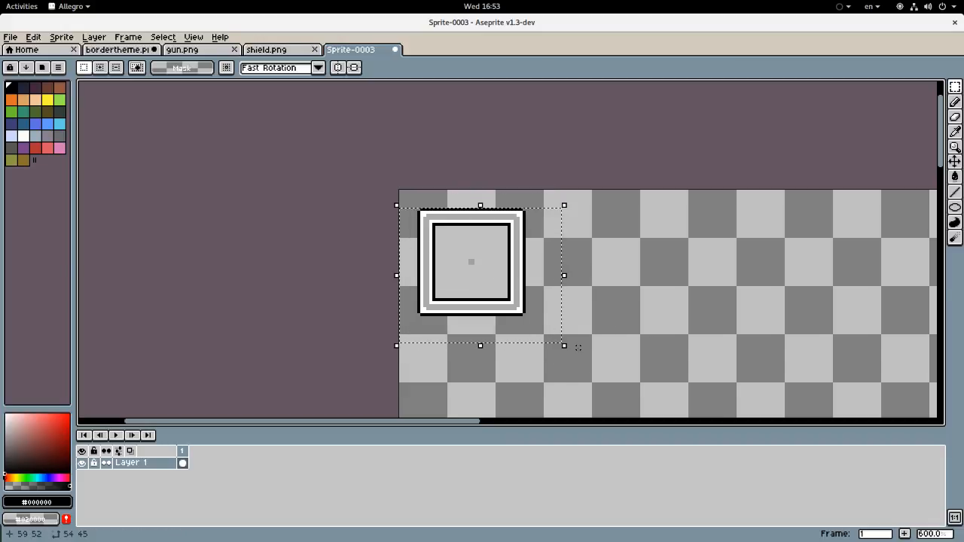
pyautogui.scroll(-5, 595, 344)
pyautogui.scroll(1, 627, 336)
pyautogui.moveTo(611, 207); pyautogui.dragTo(615, 210)
pyautogui.scroll(5, 500, 172)
pyautogui.moveTo(504, 170); pyautogui.dragTo(516, 162)
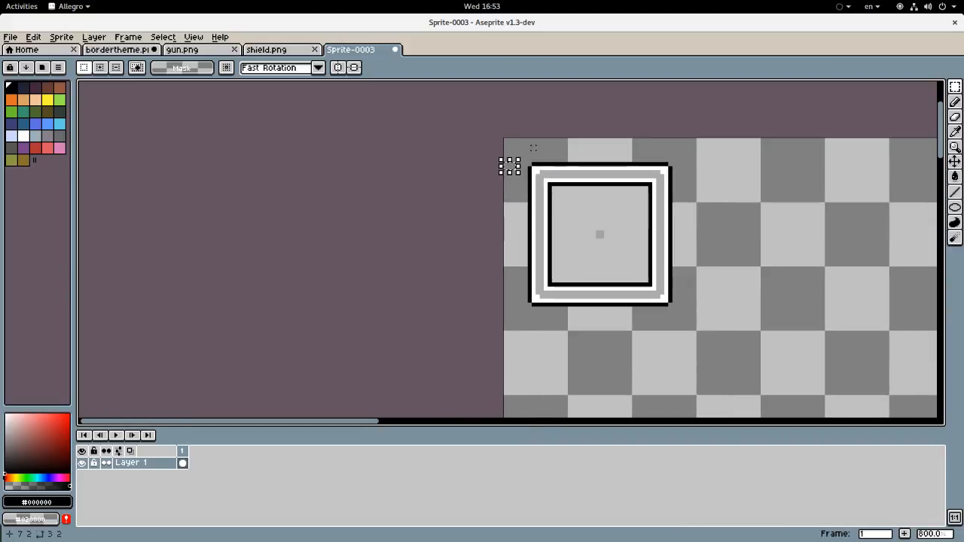
pyautogui.scroll(3, 615, 238)
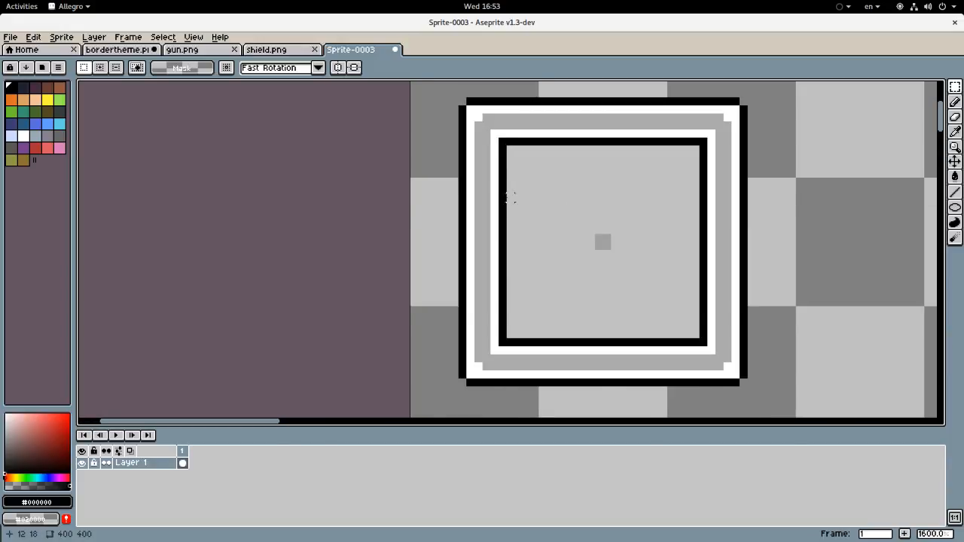
# Step: Thin the frame's grey band by shifting the outer part of its right, bottom, left and top sides one pixel inward
pyautogui.scroll(-3, 511, 198)
pyautogui.scroll(2, 640, 198)
pyautogui.moveTo(561, 104); pyautogui.dragTo(301, 307)
pyautogui.press('Left')
pyautogui.click(658, 288)
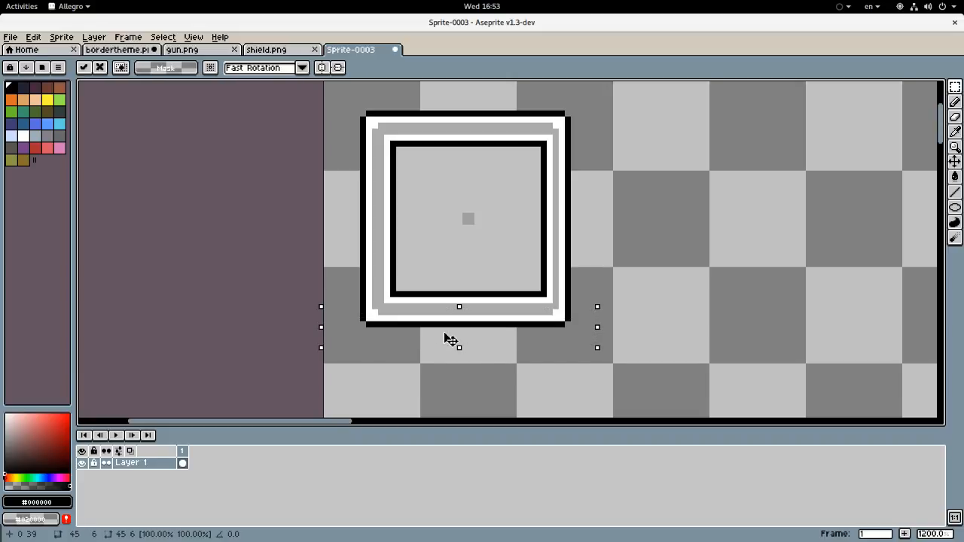
pyautogui.moveTo(446, 335); pyautogui.dragTo(446, 330)
pyautogui.click(507, 367)
pyautogui.moveTo(348, 98); pyautogui.dragTo(385, 351)
pyautogui.click(411, 343)
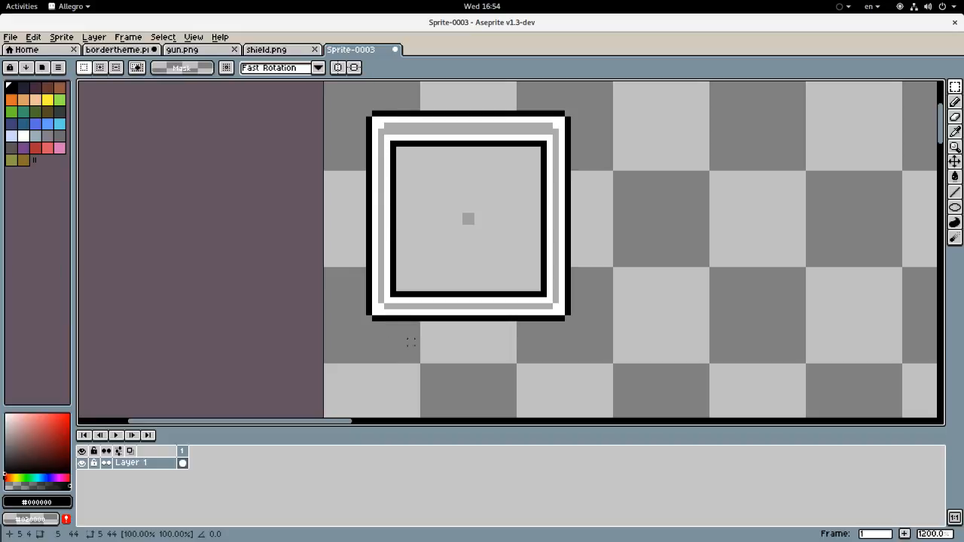
pyautogui.moveTo(338, 87); pyautogui.dragTo(670, 134)
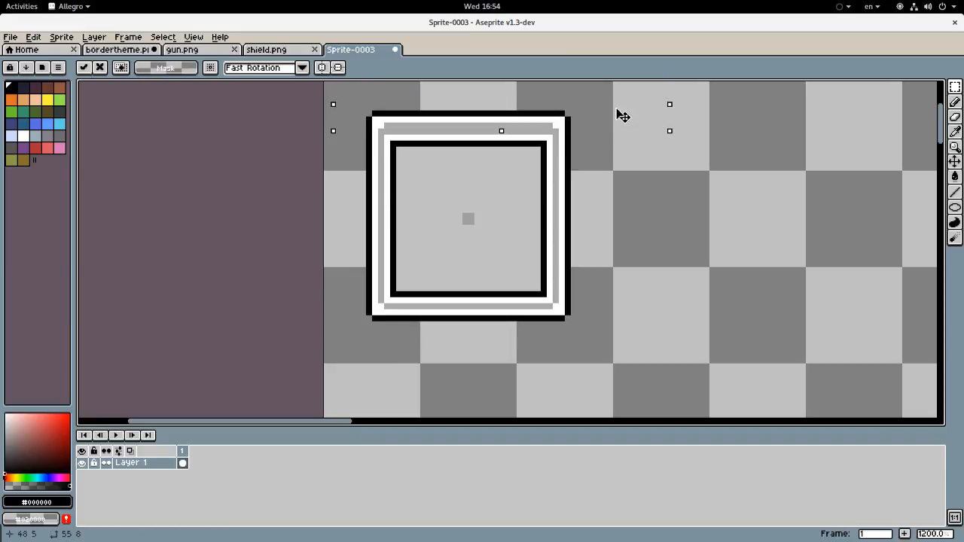
pyautogui.moveTo(618, 112); pyautogui.dragTo(625, 139)
pyautogui.click(580, 225)
# Step: Shrink the whole frame by moving its right, left, top and bottom sides two pixels inward each
pyautogui.scroll(-3, 571, 232)
pyautogui.scroll(1, 552, 183)
pyautogui.moveTo(541, 161); pyautogui.dragTo(598, 361)
pyautogui.moveTo(565, 279); pyautogui.dragTo(556, 278)
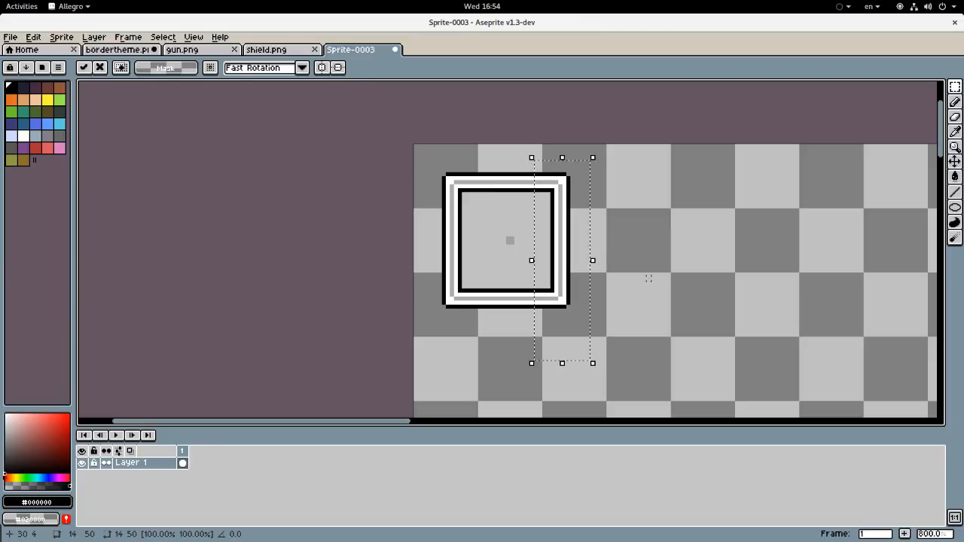
pyautogui.click(602, 280)
pyautogui.moveTo(418, 143); pyautogui.dragTo(478, 341)
pyautogui.moveTo(464, 300); pyautogui.dragTo(474, 302)
pyautogui.click(553, 334)
pyautogui.moveTo(403, 137)
pyautogui.mouseDown()
pyautogui.moveTo(631, 213)
pyautogui.moveTo(593, 210)
pyautogui.mouseUp()
pyautogui.click(609, 302)
pyautogui.moveTo(430, 276); pyautogui.dragTo(600, 327)
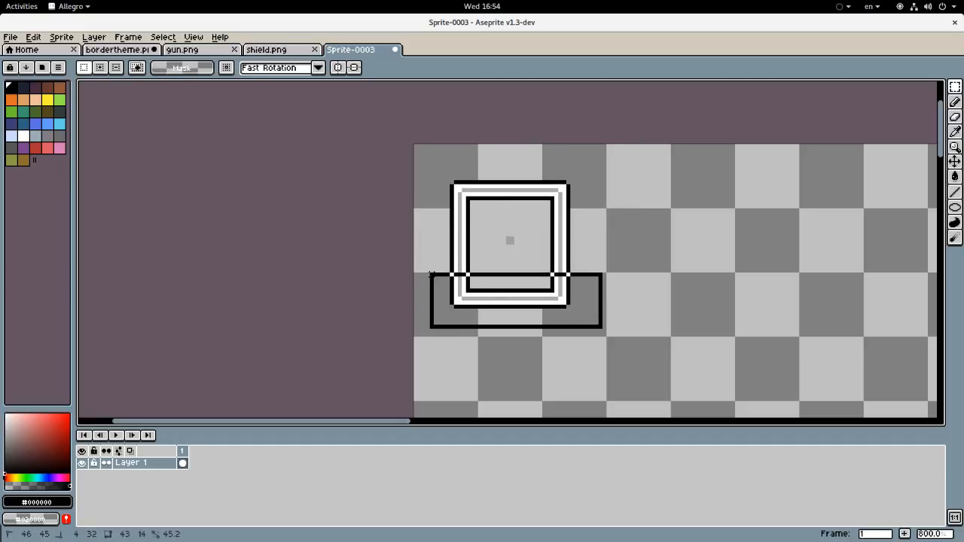
pyautogui.moveTo(510, 295); pyautogui.dragTo(510, 286)
pyautogui.click(709, 302)
# Step: Crop the sprite to a square area around the frame, starting at the canvas's top-left corner with equal margins on all sides
pyautogui.scroll(-5, 451, 264)
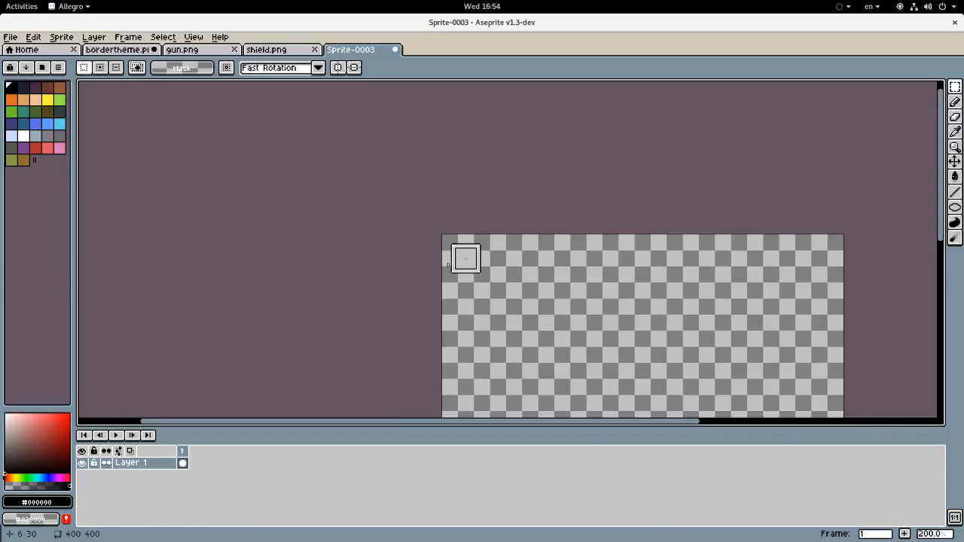
pyautogui.scroll(7, 455, 242)
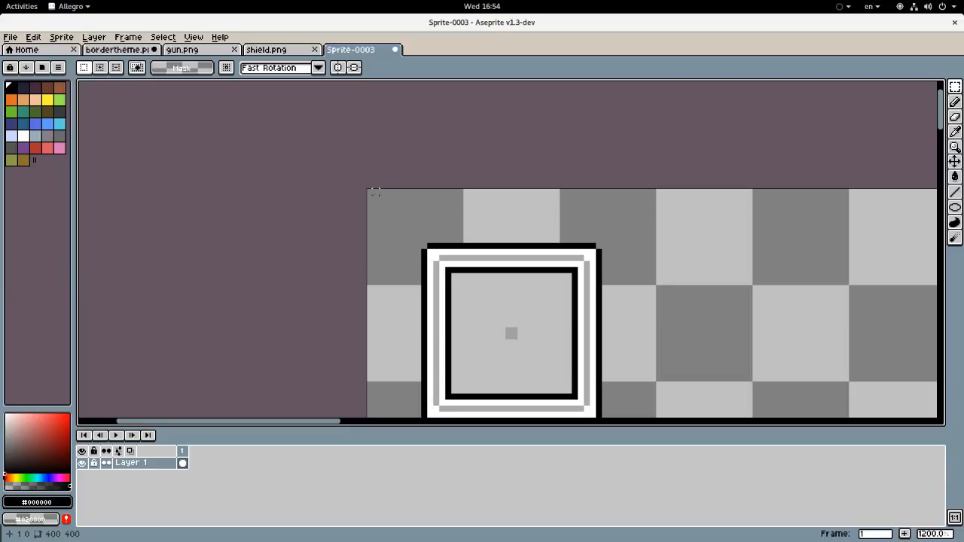
pyautogui.scroll(-4, 369, 191)
pyautogui.moveTo(369, 191); pyautogui.dragTo(476, 299)
pyautogui.scroll(2, 445, 275)
pyautogui.click(61, 37)
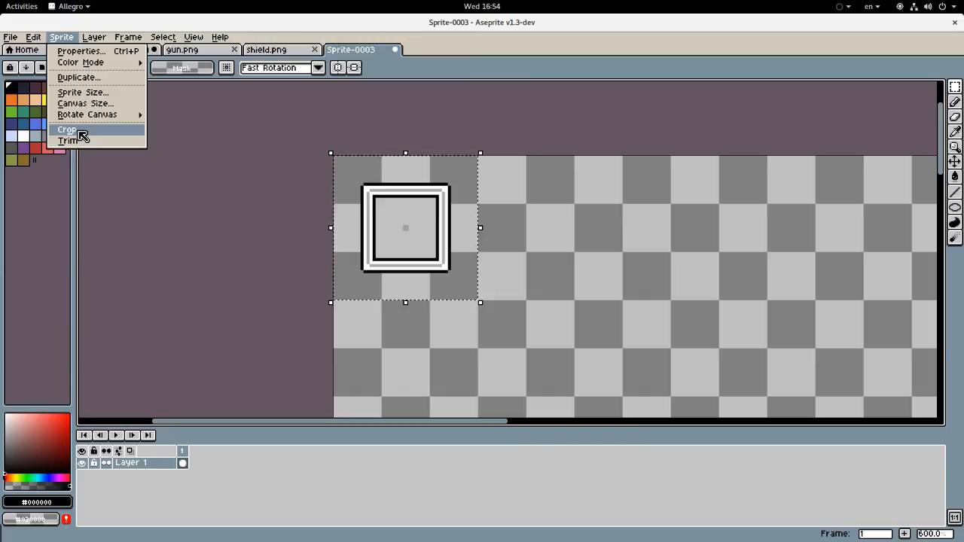
pyautogui.click(77, 132)
# Step: Save the cropped sprite as upgrade_panel.png in the Menu/Icons folder
pyautogui.hotkey('ctrl', 's')
pyautogui.click(95, 82)
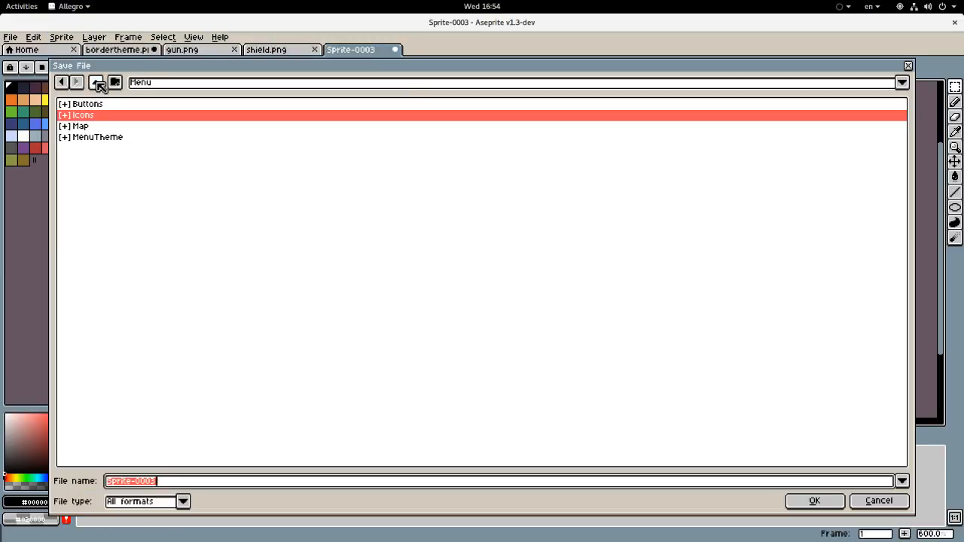
pyautogui.doubleClick(81, 116)
pyautogui.click(150, 482)
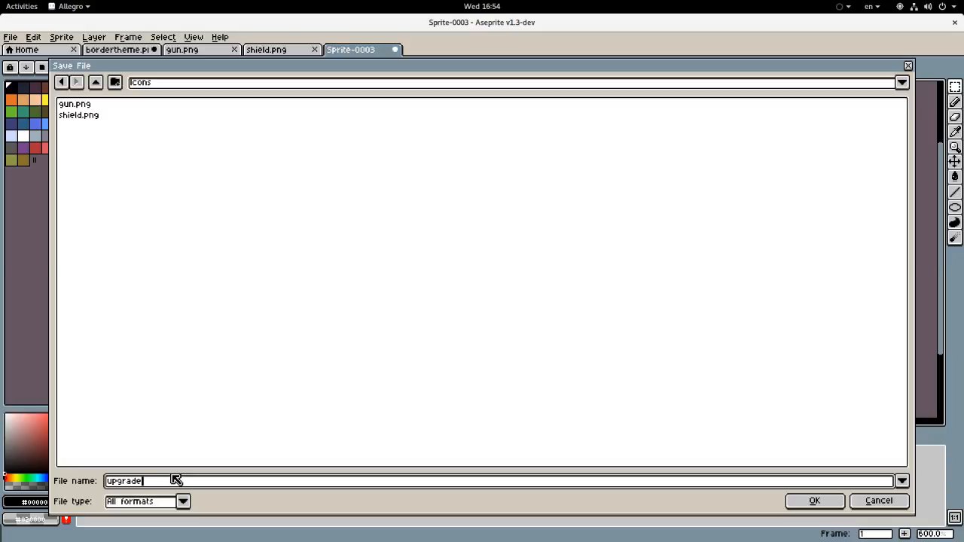
pyautogui.press('Return')
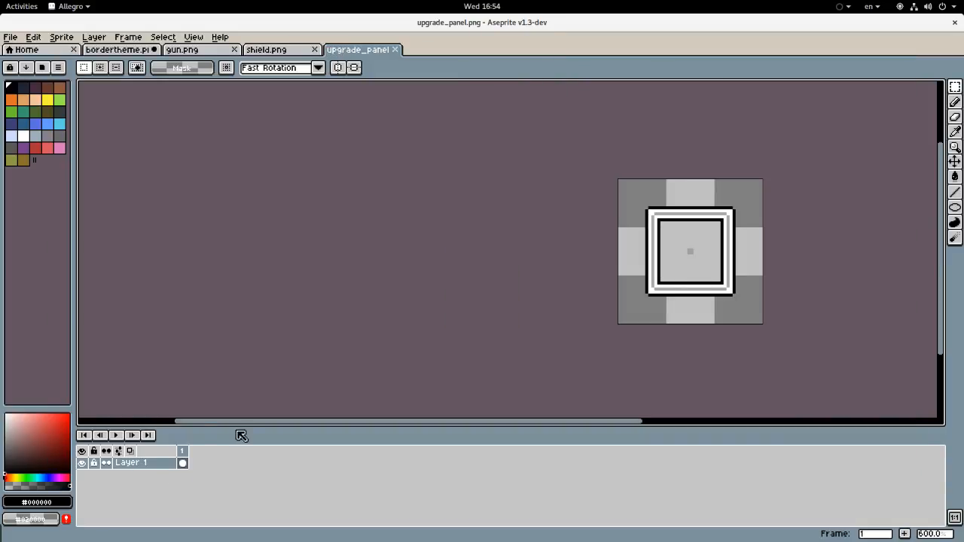
# Step: Switch to Godot and add a TextureButton node as a child of the upgrades node
pyautogui.hotkey('alt', 'Tab')
pyautogui.click(920, 162)
pyautogui.hotkey('ctrl', 'a')
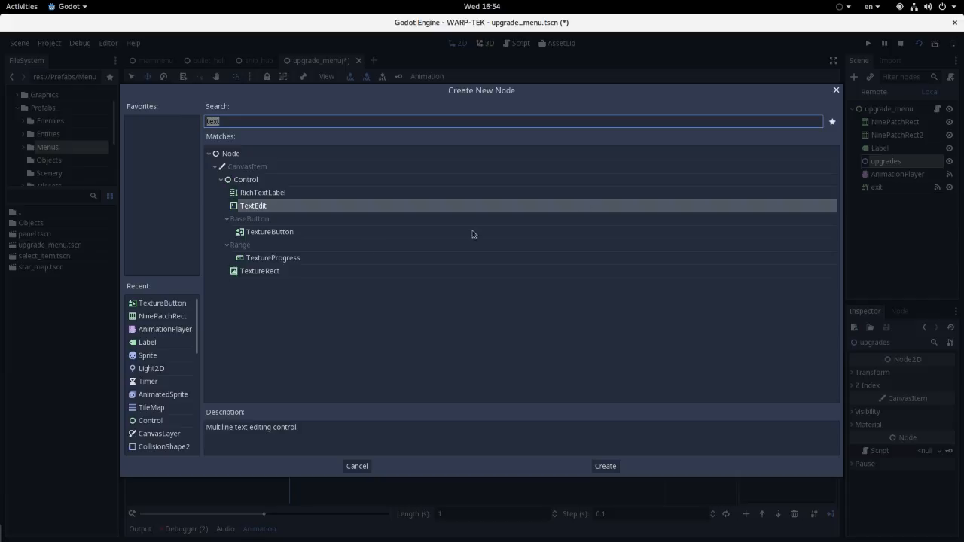
pyautogui.doubleClick(317, 231)
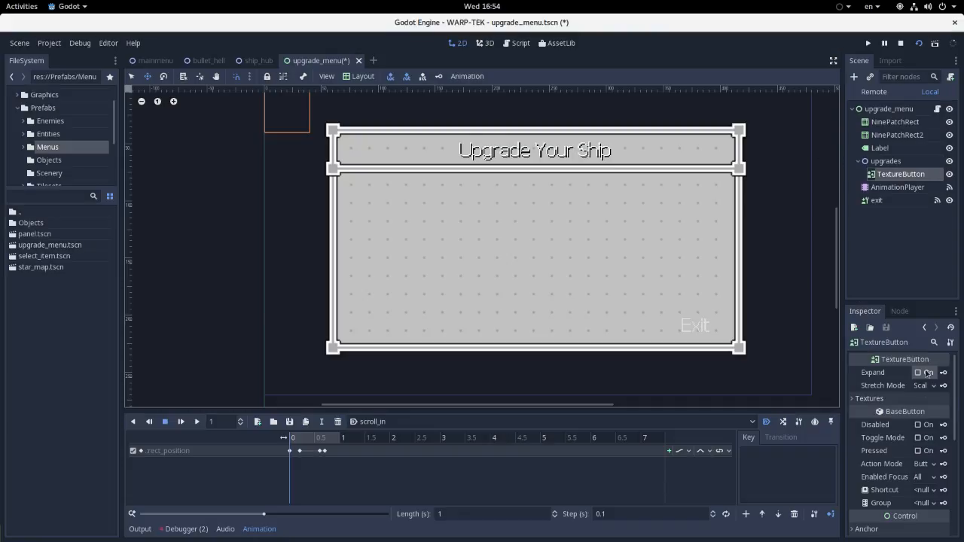
# Step: Load upgrade_panel.png from res://Graphics/Menu/Icons as the TextureButton's Normal texture
pyautogui.click(897, 397)
pyautogui.click(927, 411)
pyautogui.click(896, 530)
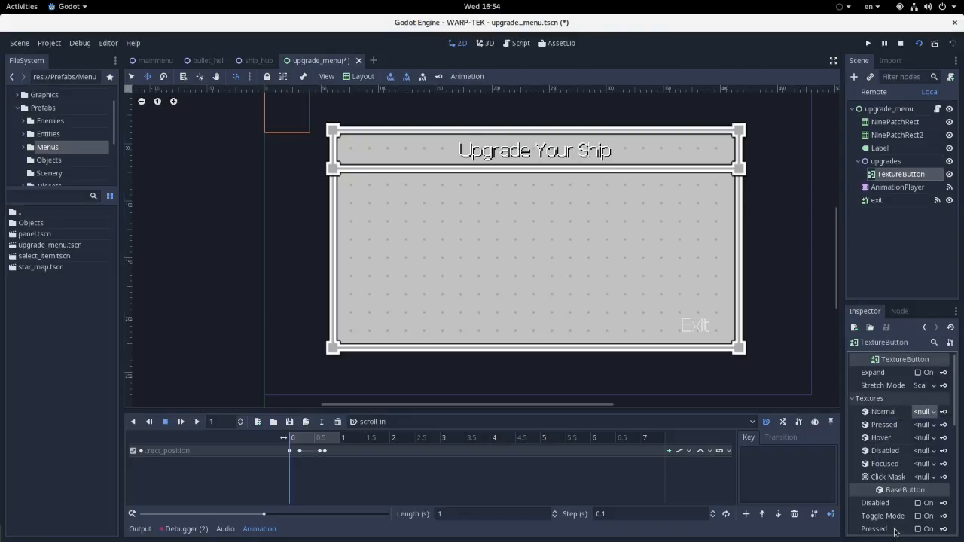
pyautogui.click(926, 411)
pyautogui.click(893, 530)
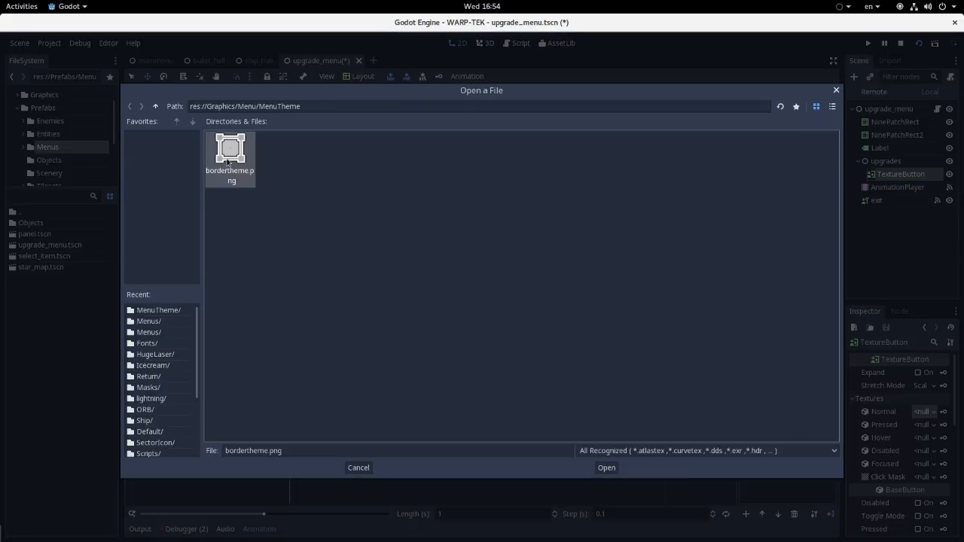
pyautogui.click(156, 106)
pyautogui.click(156, 106)
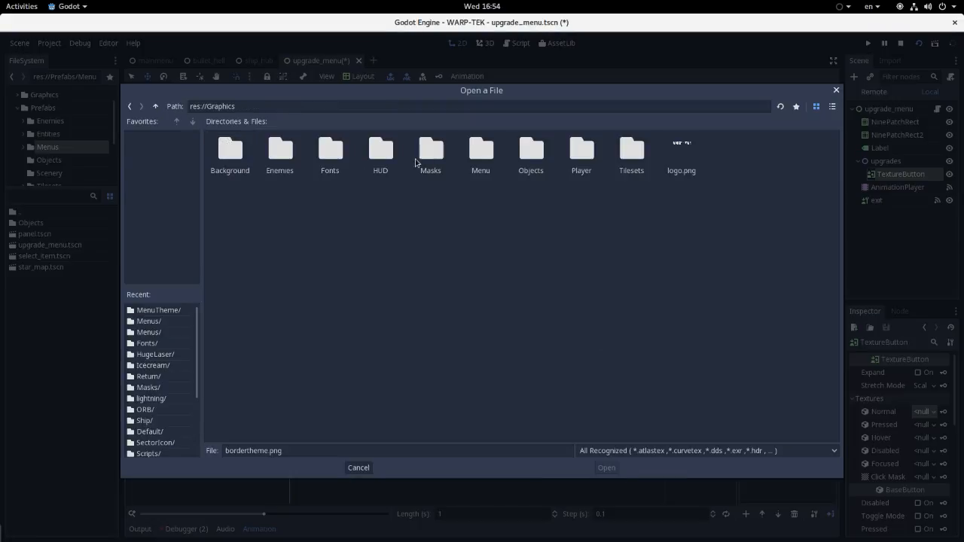
pyautogui.doubleClick(493, 169)
pyautogui.doubleClick(279, 154)
pyautogui.doubleClick(332, 160)
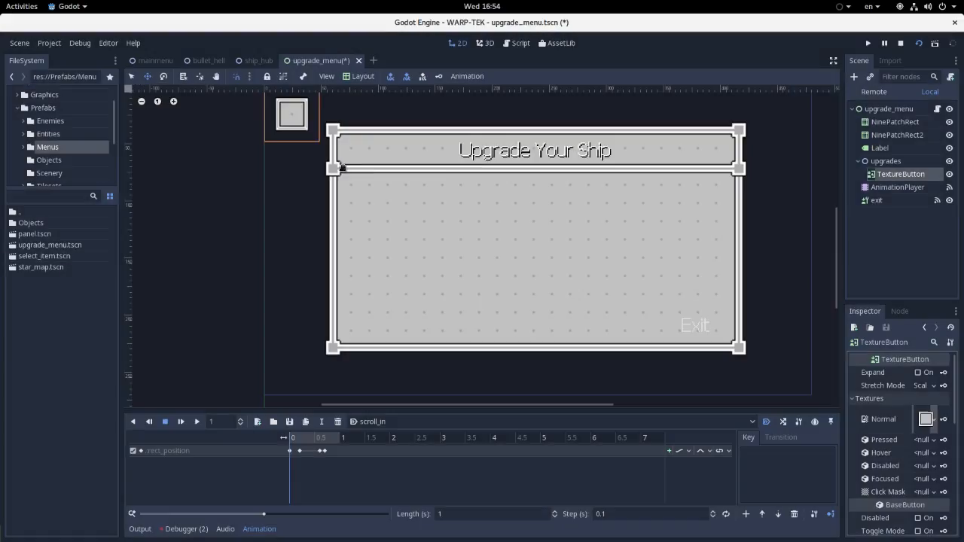
# Step: Place the button inside the upgrade panel, duplicate it into a cluster at the panel's left part, and delete the surplus fifth copy
pyautogui.moveTo(292, 114); pyautogui.dragTo(415, 256)
pyautogui.scroll(6, 371, 265)
pyautogui.scroll(6, 390, 275)
pyautogui.scroll(-14, 372, 254)
pyautogui.scroll(1, 382, 255)
pyautogui.hotkey('ctrl', 'd')
pyautogui.hotkey('ctrl', 'd')
pyautogui.hotkey('ctrl', 'd')
pyautogui.hotkey('ctrl', 'd')
pyautogui.press('Delete')
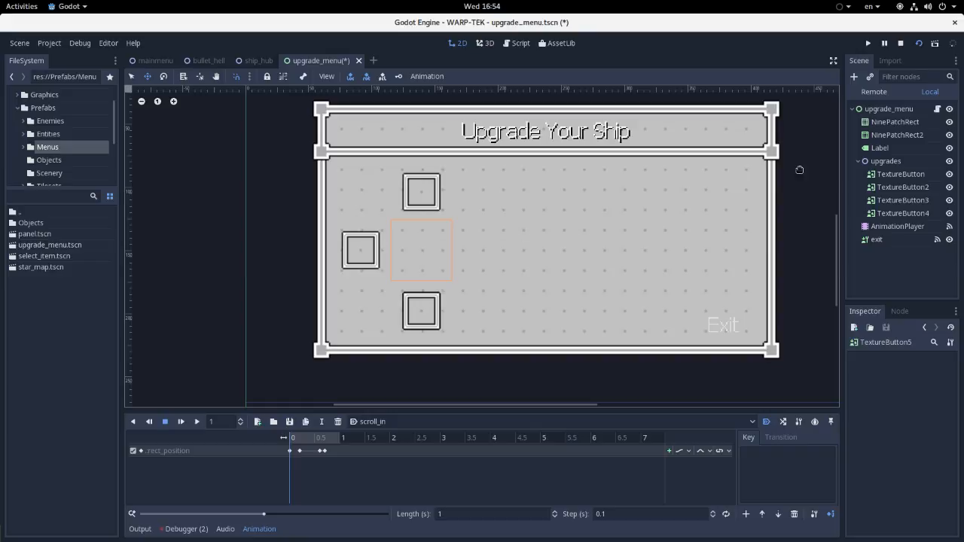
# Step: Rename the four TextureButton nodes under upgrades to 1, 2, 3 and 4
pyautogui.click(894, 208)
pyautogui.click(910, 184)
pyautogui.doubleClick(910, 176)
pyautogui.write('1')
pyautogui.press('Return')
pyautogui.doubleClick(914, 187)
pyautogui.write('2')
pyautogui.press('Return')
pyautogui.doubleClick(909, 200)
pyautogui.write('3')
pyautogui.press('Return')
pyautogui.doubleClick(925, 213)
pyautogui.write('4')
pyautogui.press('Return')
# Step: Duplicate button 4 repeatedly to make buttons 5 to 11, spreading the copies across the middle and right of the upgrade panel
pyautogui.hotkey('ctrl', 'd')
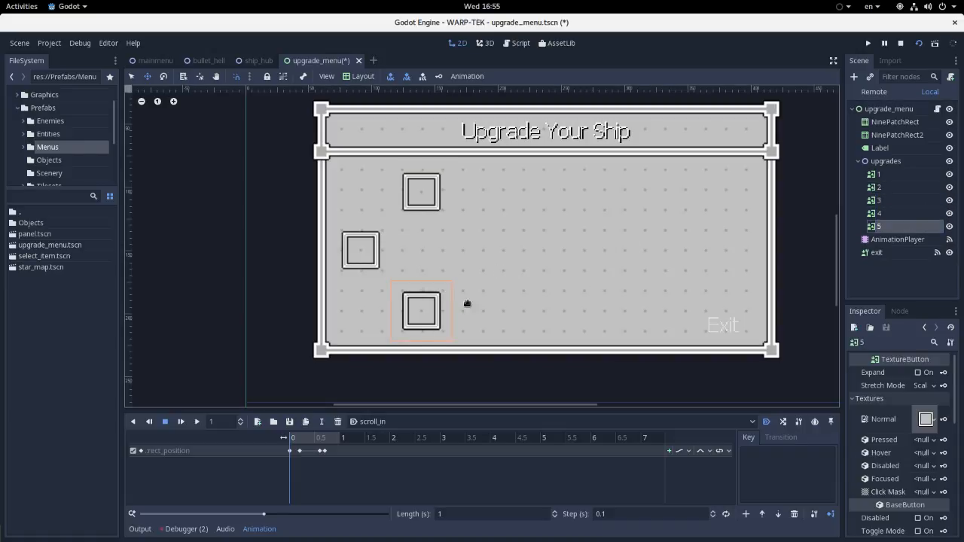
pyautogui.moveTo(408, 326); pyautogui.dragTo(683, 248)
pyautogui.hotkey('ctrl', 'd')
pyautogui.hotkey('ctrl', 'd')
pyautogui.hotkey('ctrl', 'd')
pyautogui.hotkey('ctrl', 'd')
pyautogui.hotkey('ctrl', 'd')
pyautogui.hotkey('ctrl', 'd')
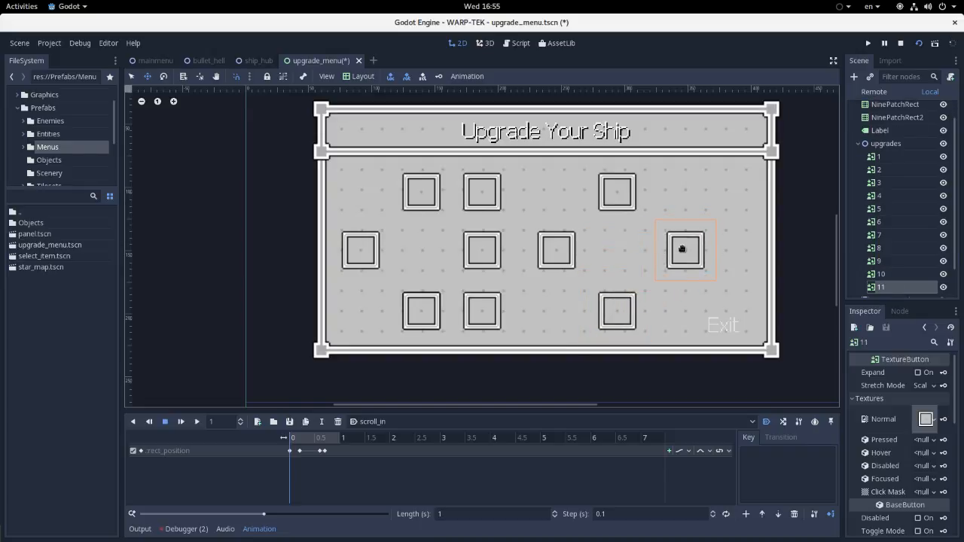
# Step: Check which slots the numbered buttons occupy and delete button 6, the middle one in the third column
pyautogui.click(914, 173)
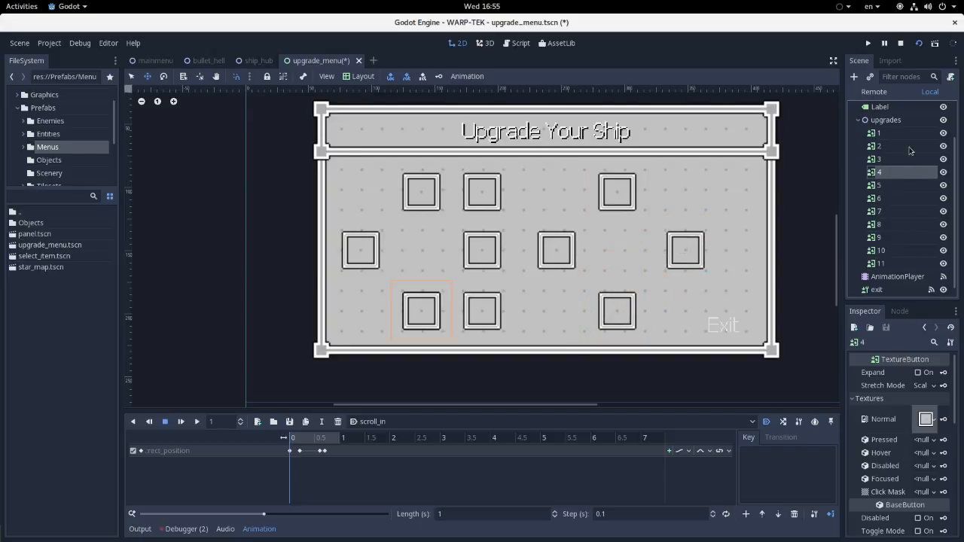
pyautogui.click(910, 146)
pyautogui.click(908, 134)
pyautogui.click(909, 146)
pyautogui.click(904, 173)
pyautogui.click(894, 226)
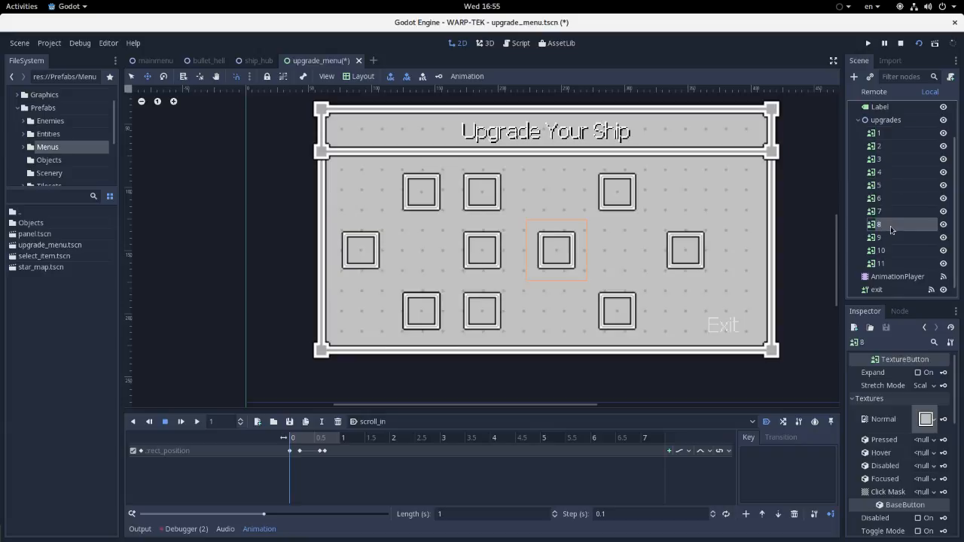
pyautogui.click(898, 200)
pyautogui.click(898, 212)
pyautogui.click(891, 198)
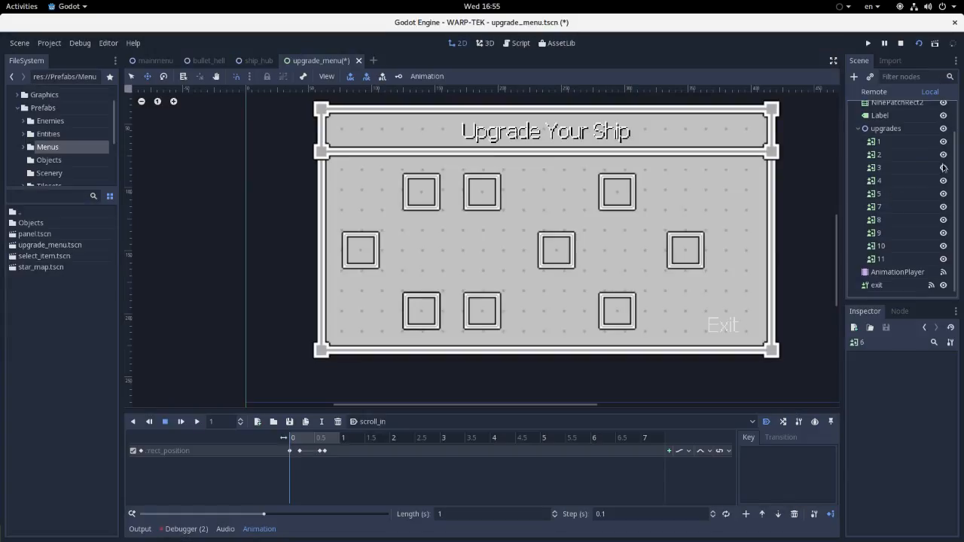
pyautogui.press('Delete')
# Step: Rename upgrade buttons 7, 8, 9, 10 and 11 to 6, 7, 8, 9 and 10
pyautogui.doubleClick(902, 208)
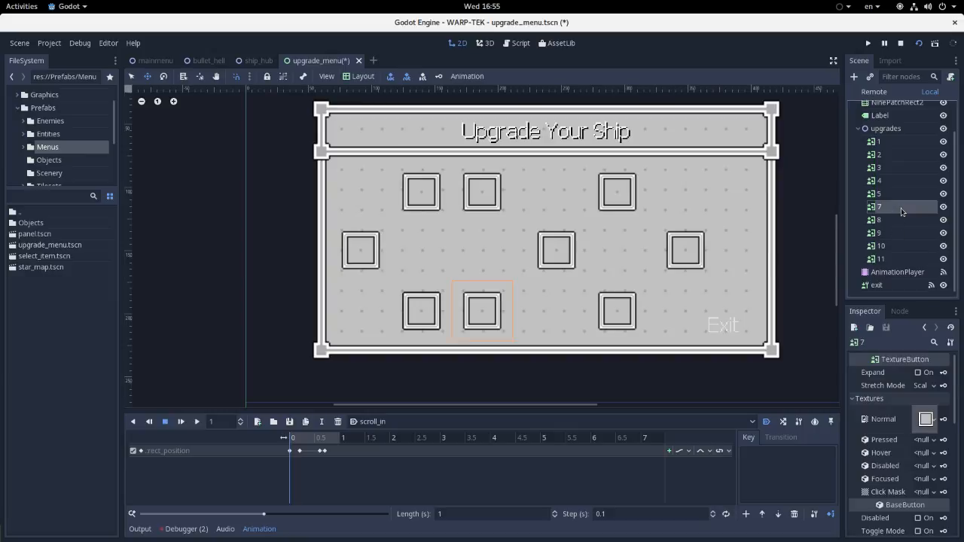
pyautogui.write('6')
pyautogui.press('Return')
pyautogui.doubleClick(906, 219)
pyautogui.write('7')
pyautogui.press('Return')
pyautogui.doubleClick(892, 233)
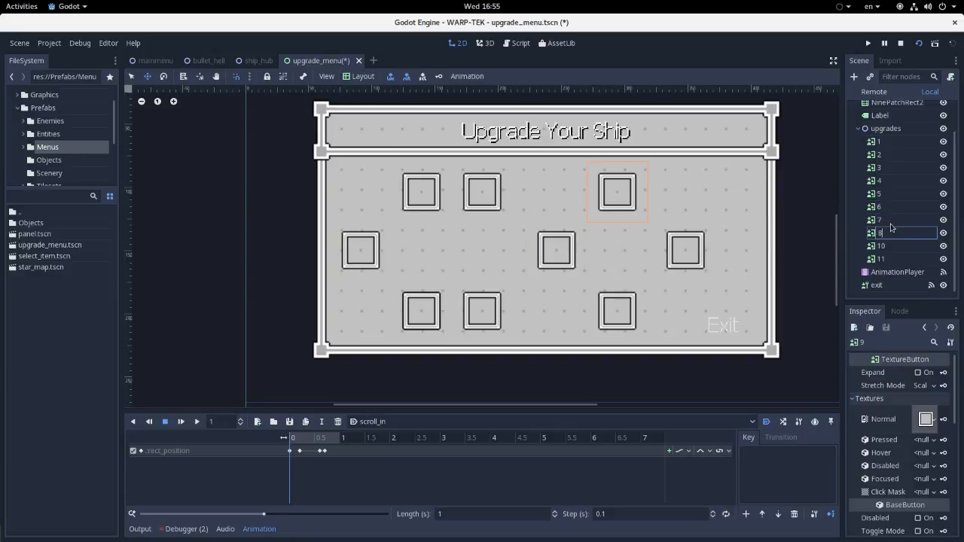
pyautogui.write('8')
pyautogui.press('Return')
pyautogui.doubleClick(894, 246)
pyautogui.write('9')
pyautogui.press('Return')
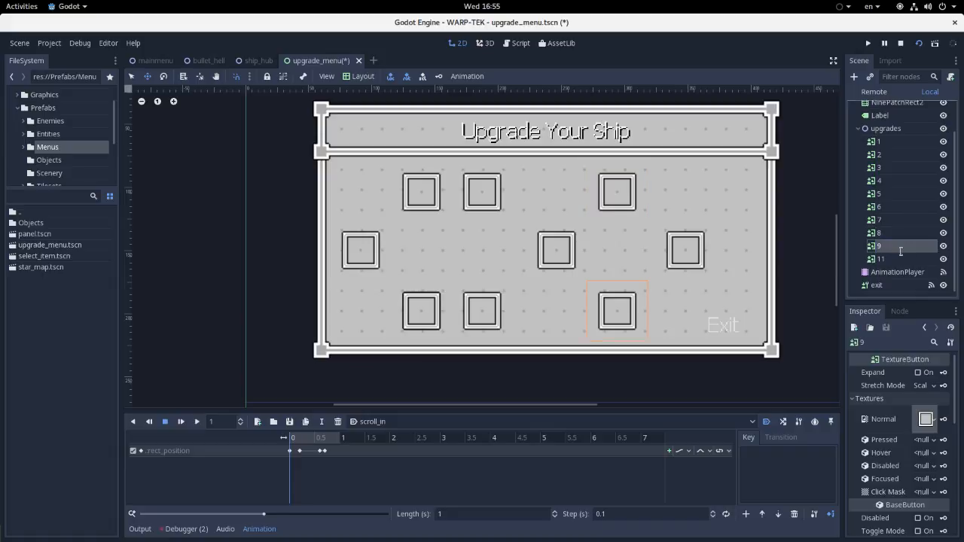
pyautogui.doubleClick(891, 258)
pyautogui.write('10')
pyautogui.press('Return')
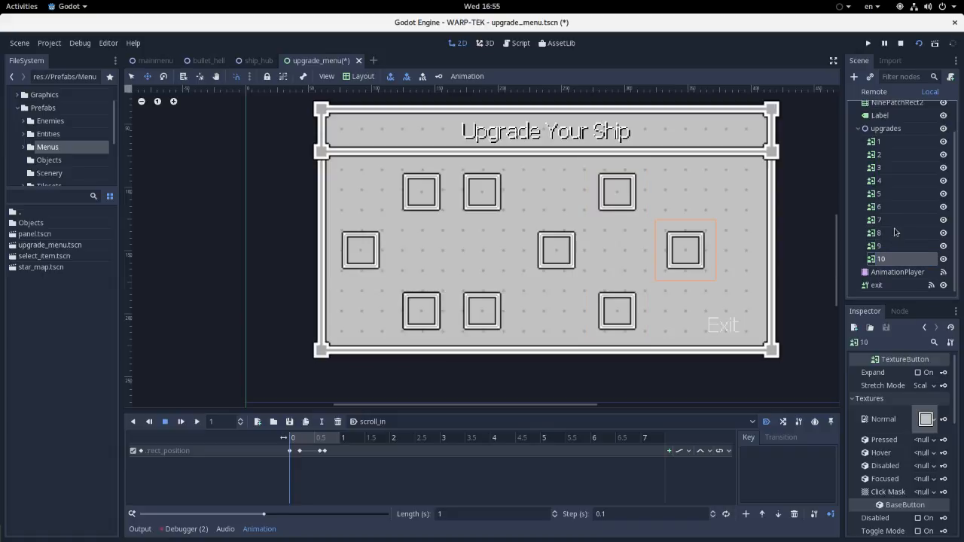
# Step: Save the scene, run it to check the layout of the numbered upgrade buttons, and stop it
pyautogui.scroll(-2, 474, 209)
pyautogui.scroll(1, 475, 209)
pyautogui.hotkey('ctrl', 's')
pyautogui.press('F6')
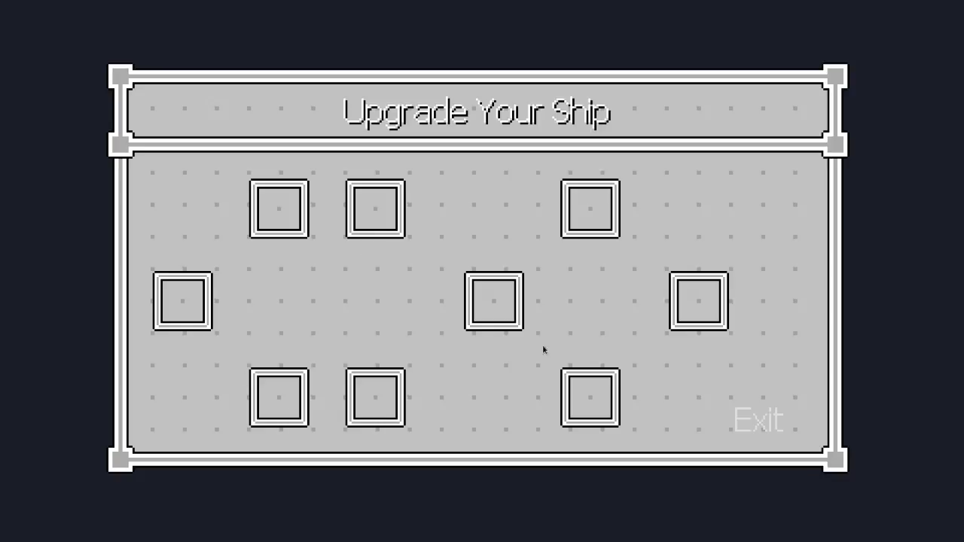
pyautogui.click(749, 440)
pyautogui.press('F8')
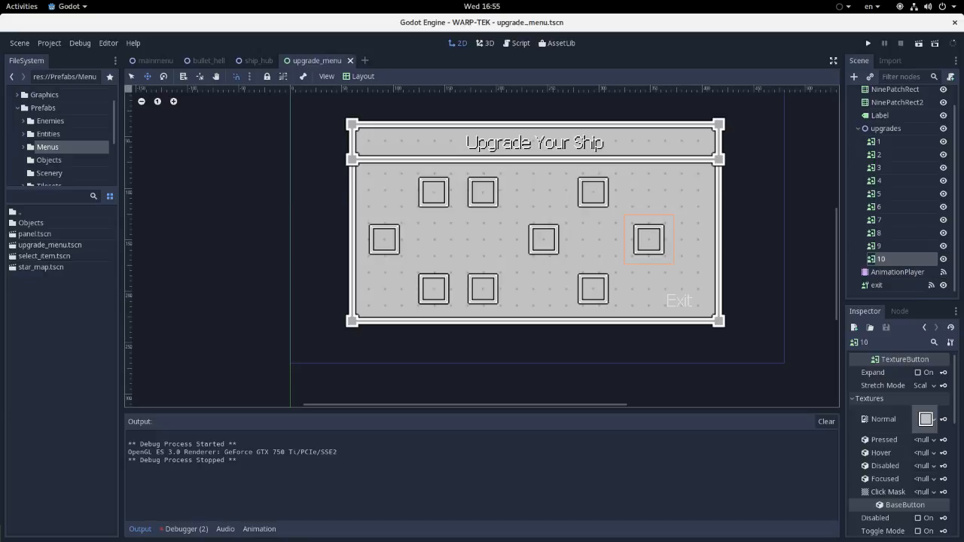
pyautogui.hotkey('alt', 'Tab')
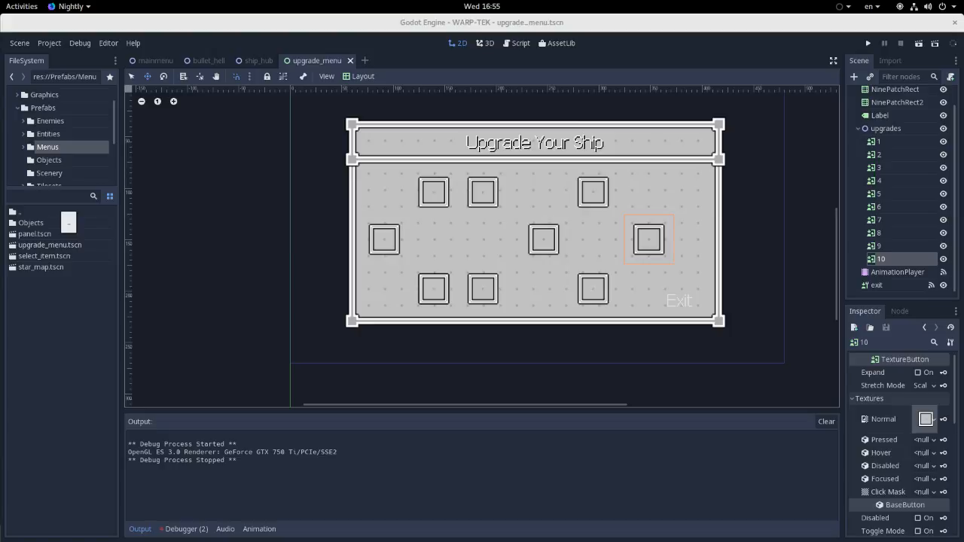
pyautogui.press('super')
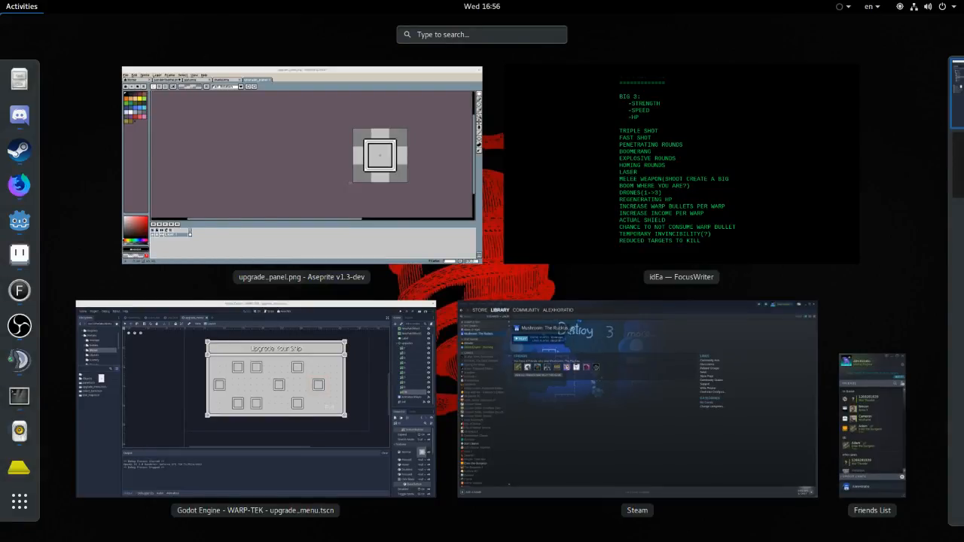
pyautogui.press('super')
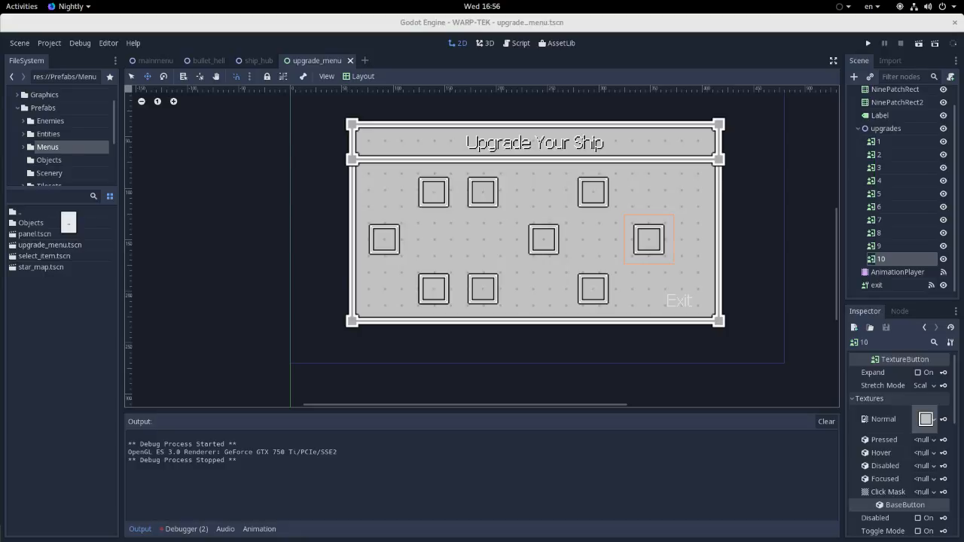
# Step: Select upgrade buttons 8, 5 and 2 in the upper row and move them together slightly down
pyautogui.scroll(-2, 553, 291)
pyautogui.scroll(1, 583, 241)
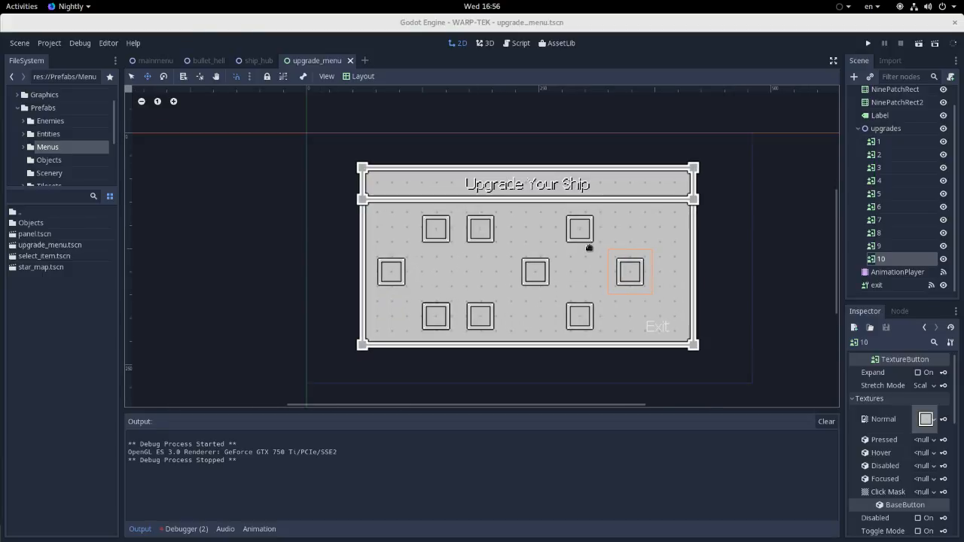
pyautogui.scroll(1, 694, 275)
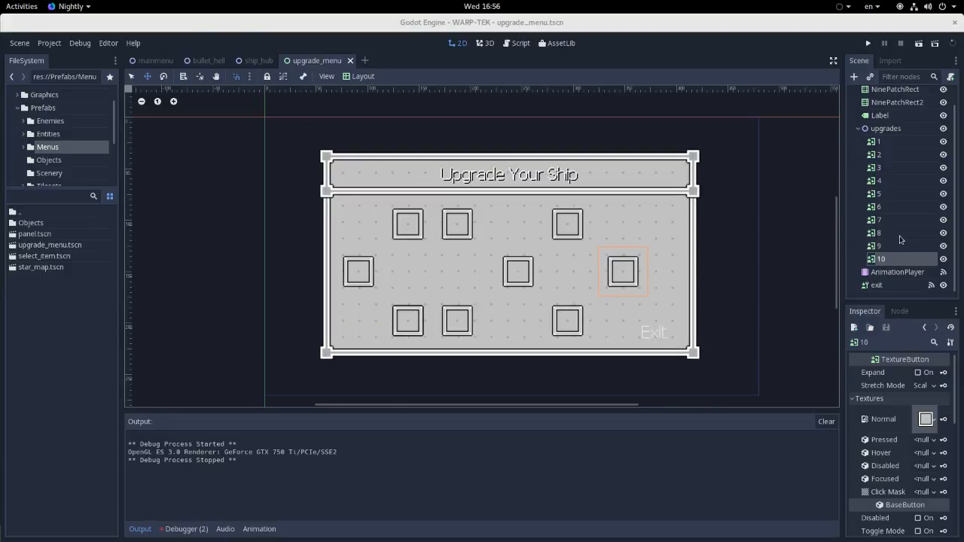
pyautogui.click(898, 249)
pyautogui.click(567, 223)
pyautogui.keyDown('shift'); pyautogui.click(456, 223); pyautogui.keyUp('shift')
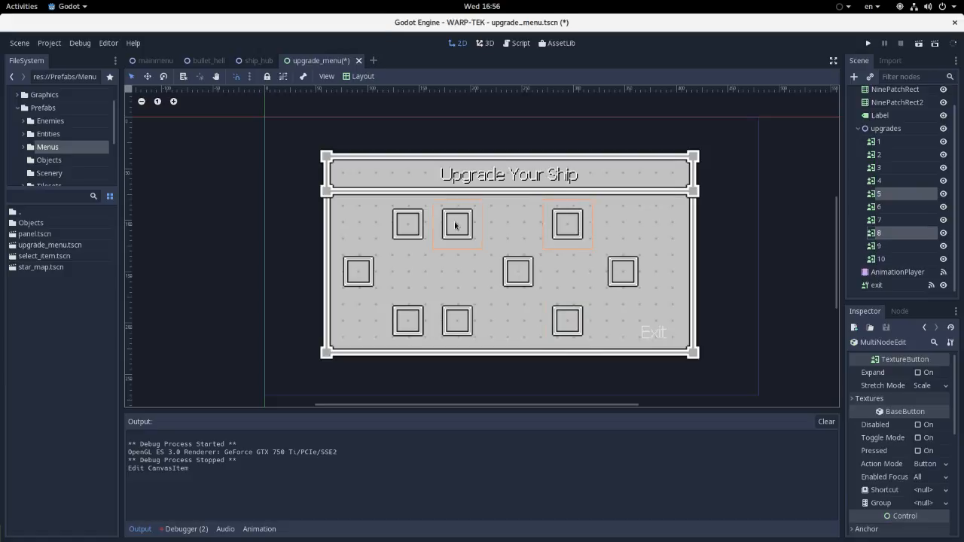
pyautogui.keyDown('shift'); pyautogui.click(424, 232); pyautogui.keyUp('shift')
pyautogui.moveTo(449, 226); pyautogui.dragTo(450, 231)
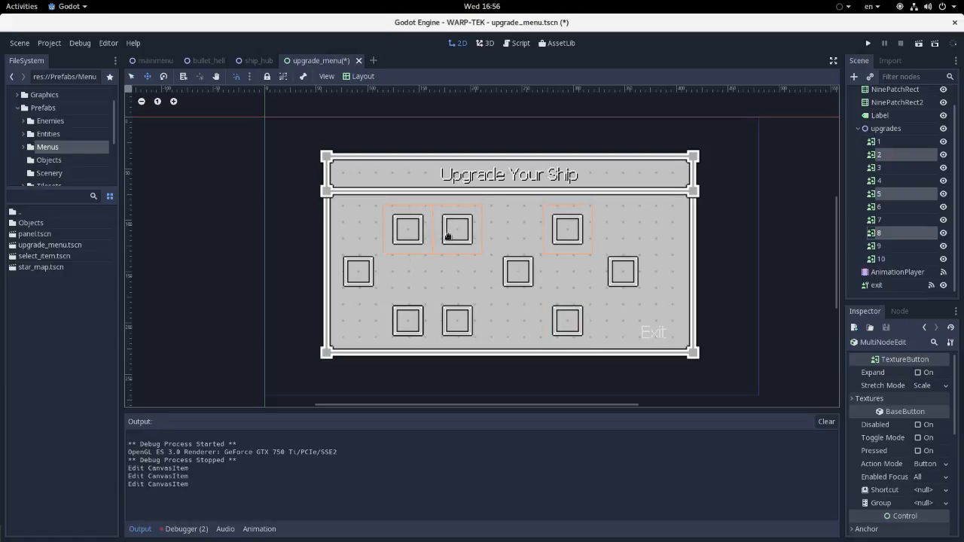
pyautogui.click(411, 323)
pyautogui.click(405, 322)
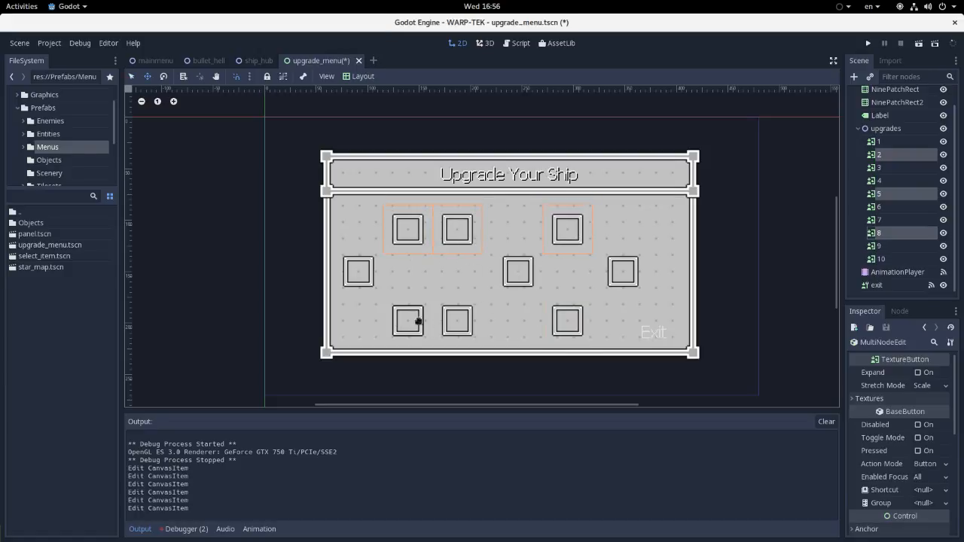
pyautogui.click(902, 246)
pyautogui.click(409, 313)
pyautogui.click(450, 324)
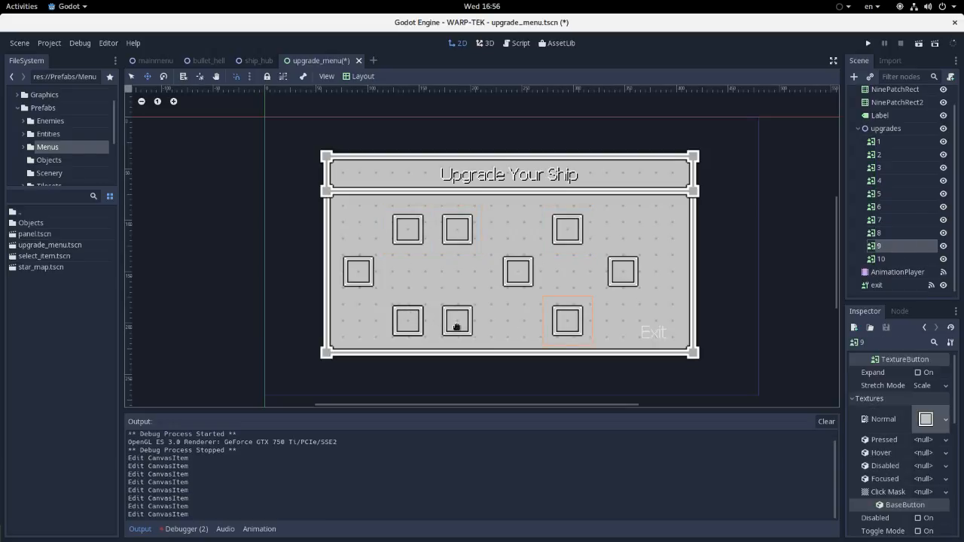
pyautogui.scroll(6, 464, 327)
pyautogui.click(448, 326)
pyautogui.keyDown('shift'); pyautogui.click(883, 221); pyautogui.keyUp('shift')
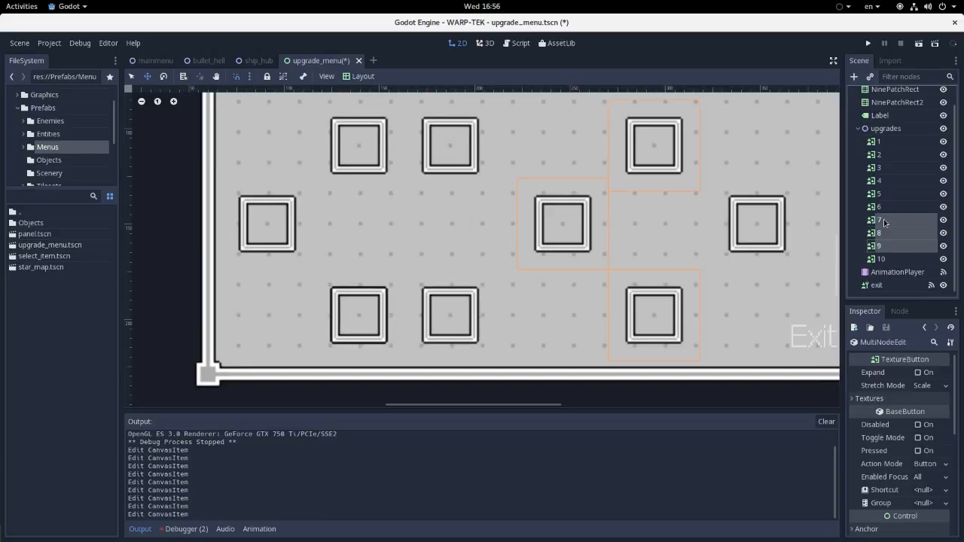
pyautogui.click(880, 246)
pyautogui.click(390, 324)
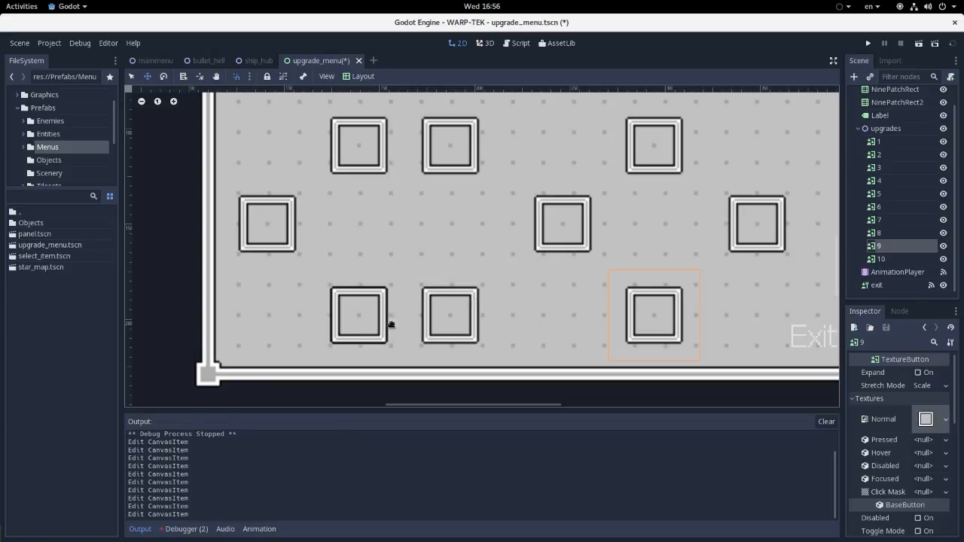
pyautogui.click(466, 331)
pyautogui.hotkey('ctrl', 'z')
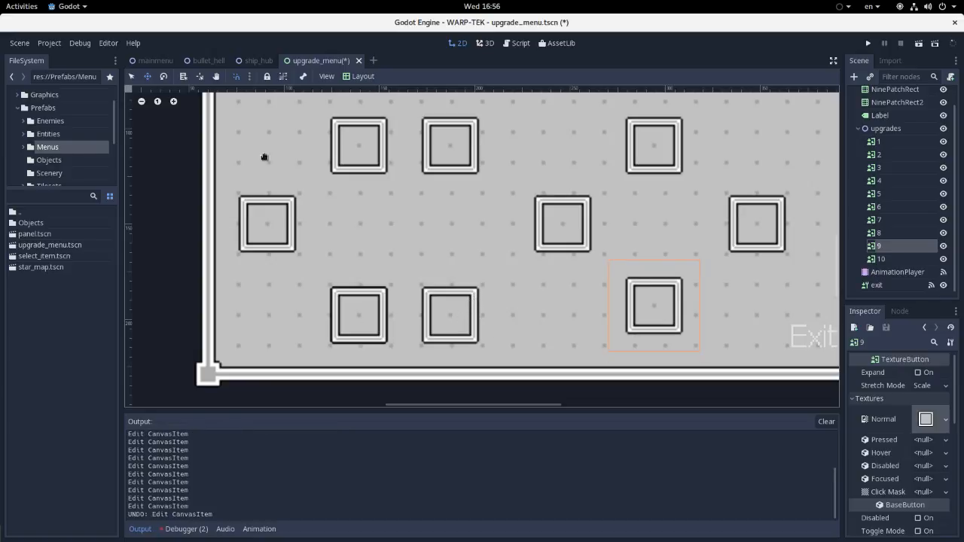
pyautogui.hotkey('ctrl', 'z')
# Step: Add buttons 6 and 4 to the selection with button 9 and move the three lower-row buttons up together
pyautogui.keyDown('shift'); pyautogui.click(450, 327); pyautogui.keyUp('shift')
pyautogui.keyDown('shift'); pyautogui.click(387, 325); pyautogui.keyUp('shift')
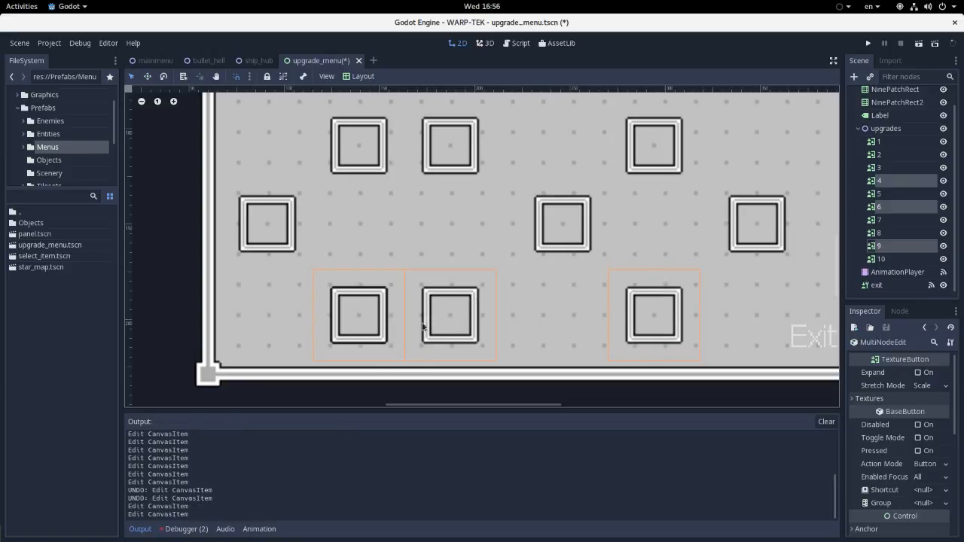
pyautogui.scroll(-3, 477, 325)
pyautogui.moveTo(476, 325); pyautogui.dragTo(480, 310)
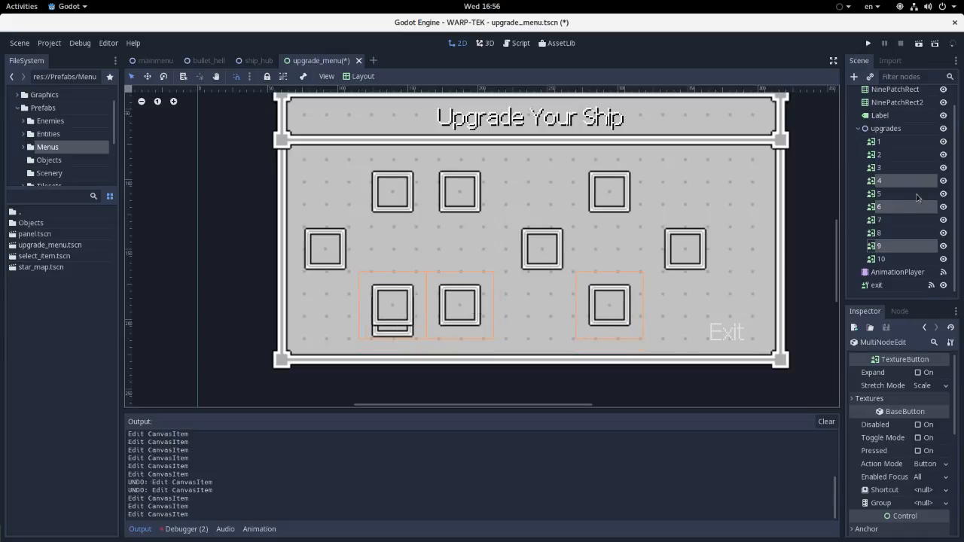
# Step: Delete upgrade button 3, the duplicate lying beneath button 4
pyautogui.click(401, 338)
pyautogui.scroll(3, 381, 348)
pyautogui.click(885, 172)
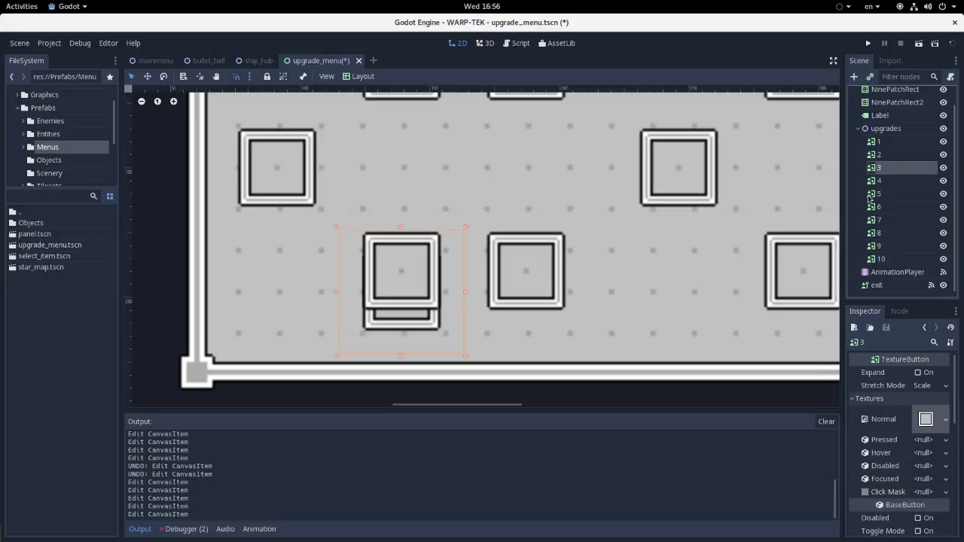
pyautogui.press('Delete')
pyautogui.press('Return')
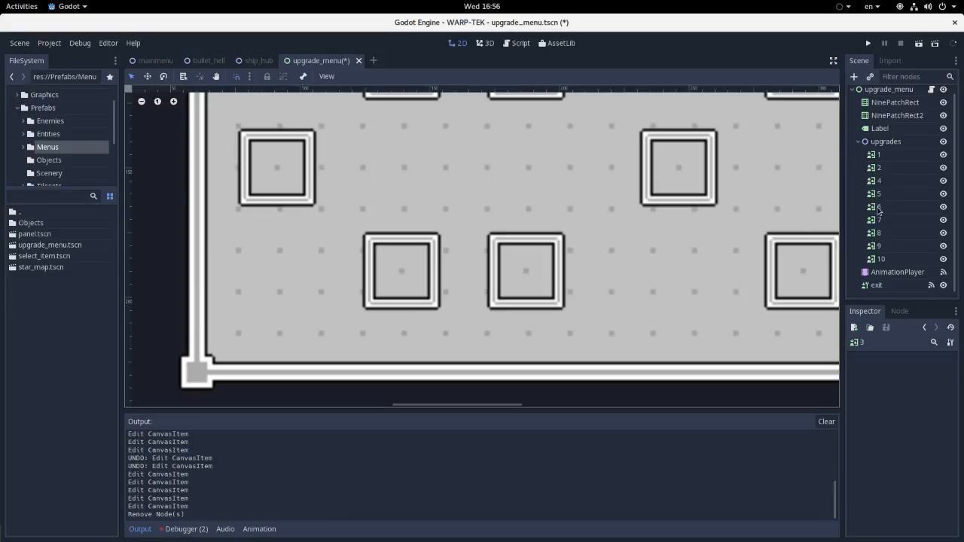
# Step: Move button 1 slightly right towards the cluster and the middle-row button 7 slightly left
pyautogui.scroll(-4, 449, 155)
pyautogui.scroll(-2, 425, 203)
pyautogui.scroll(3, 391, 211)
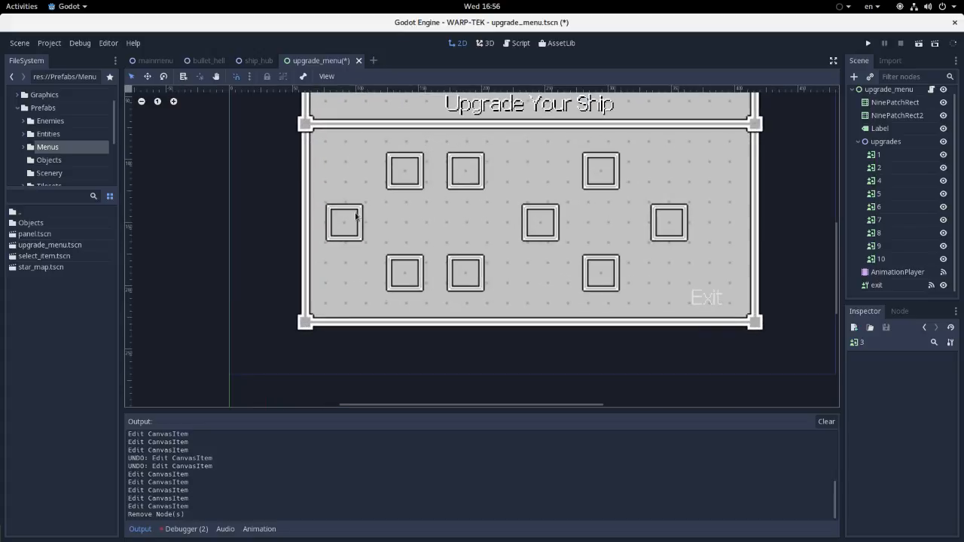
pyautogui.click(351, 223)
pyautogui.moveTo(359, 222); pyautogui.dragTo(360, 223)
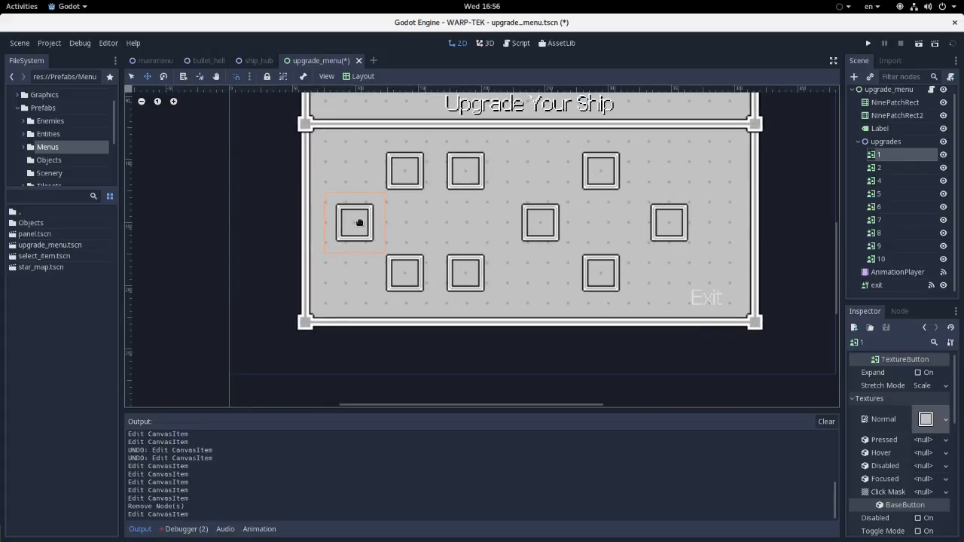
pyautogui.click(546, 223)
pyautogui.moveTo(545, 222); pyautogui.dragTo(535, 230)
# Step: Move buttons 8 and 9 left together and shift button 10 left to even out the column spacing
pyautogui.click(607, 183)
pyautogui.keyDown('shift'); pyautogui.click(596, 265); pyautogui.keyUp('shift')
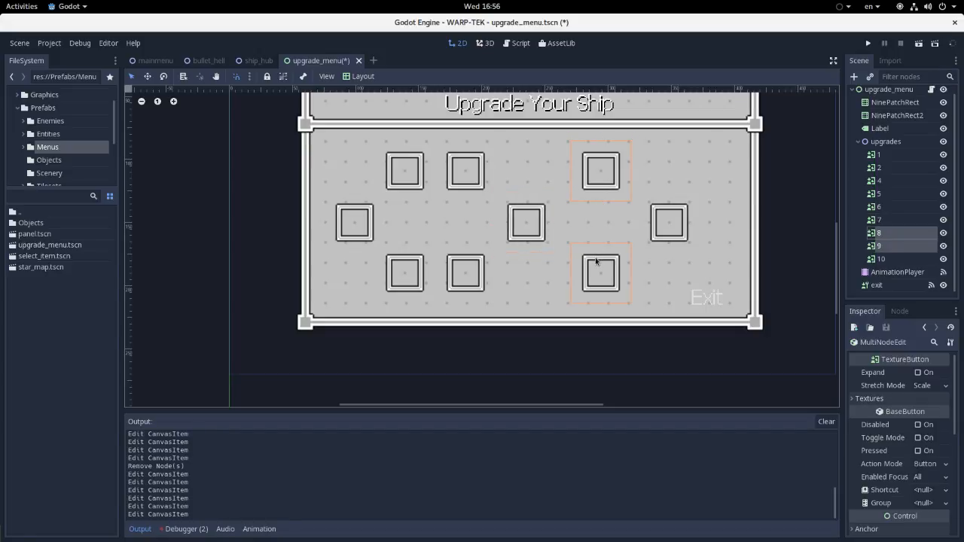
pyautogui.moveTo(585, 261); pyautogui.dragTo(578, 258)
pyautogui.moveTo(667, 235); pyautogui.dragTo(646, 236)
pyautogui.scroll(-2, 812, 244)
pyautogui.scroll(2, 818, 273)
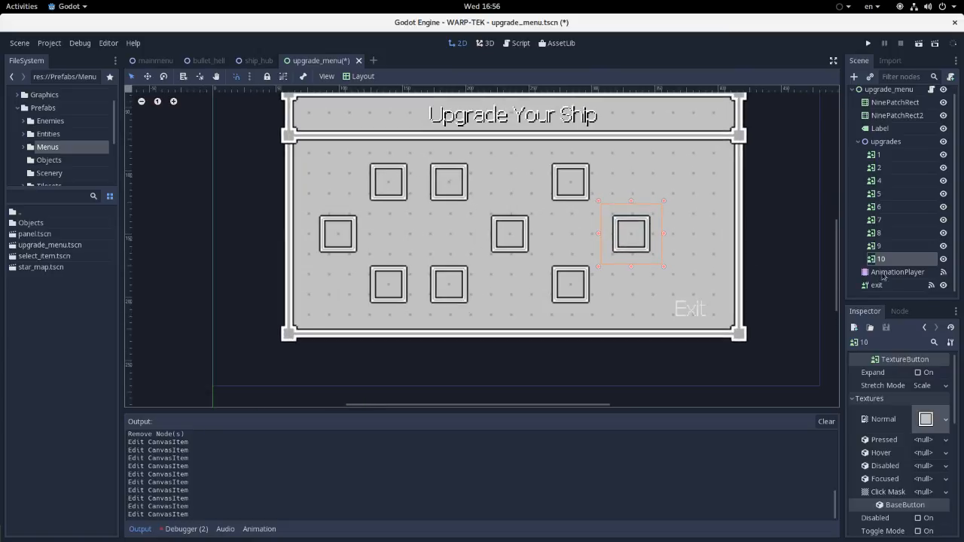
# Step: Rename upgrade buttons 4 to 10 as 3 to 9 so the numbering is consecutive
pyautogui.click(883, 220)
pyautogui.click(886, 182)
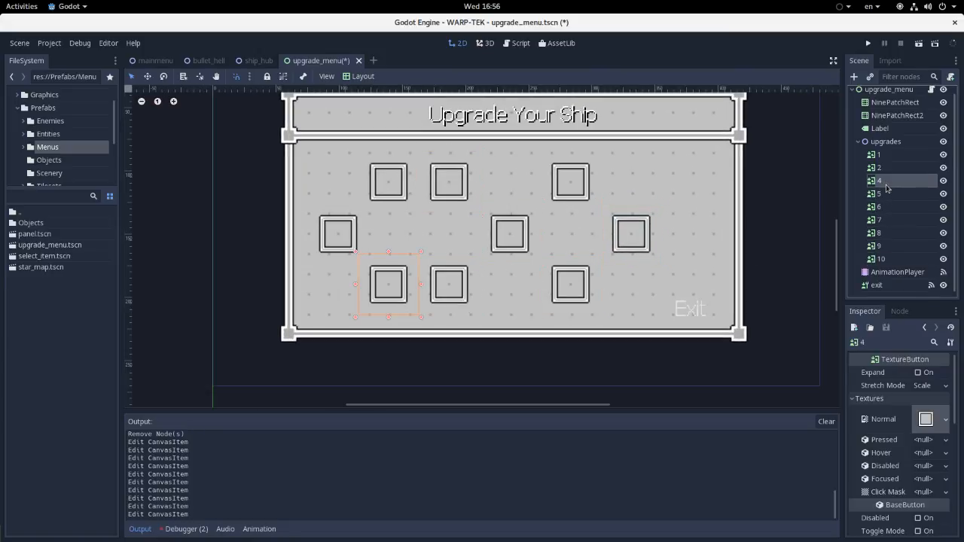
pyautogui.doubleClick(890, 183)
pyautogui.write('3')
pyautogui.press('Return')
pyautogui.click(904, 198)
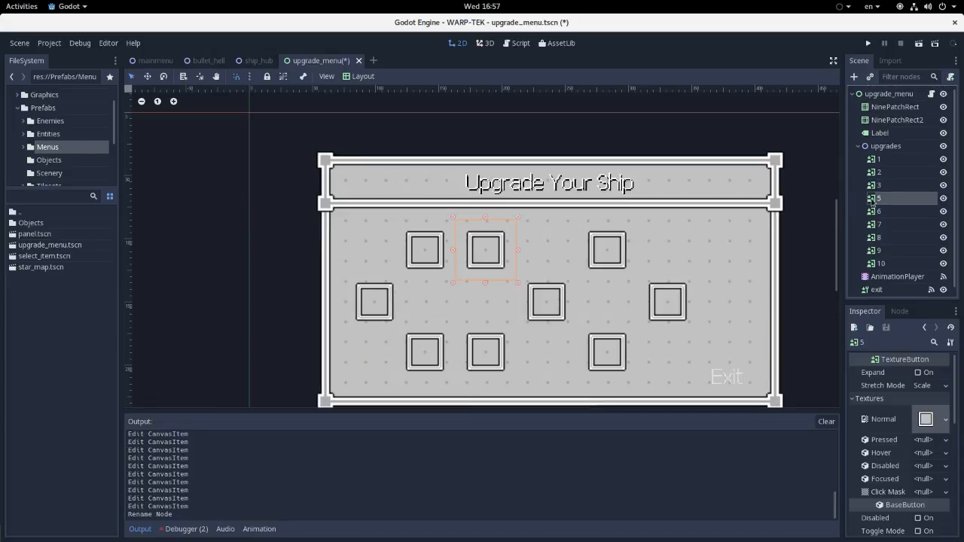
pyautogui.click(912, 199)
pyautogui.write('4')
pyautogui.press('Return')
pyautogui.doubleClick(908, 211)
pyautogui.write('5')
pyautogui.press('Return')
pyautogui.doubleClick(904, 224)
pyautogui.write('6')
pyautogui.press('Return')
pyautogui.doubleClick(893, 237)
pyautogui.write('7')
pyautogui.press('Return')
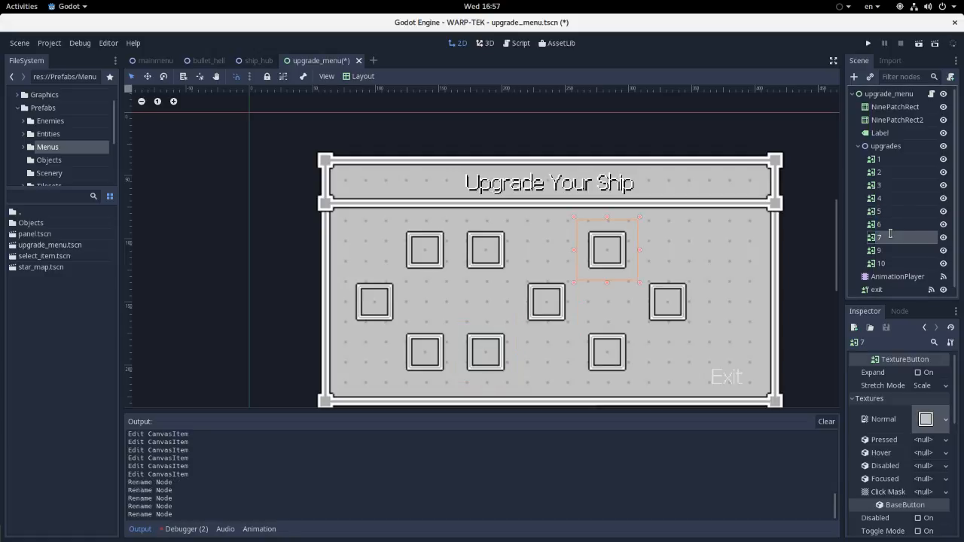
pyautogui.doubleClick(895, 250)
pyautogui.write('8')
pyautogui.press('Return')
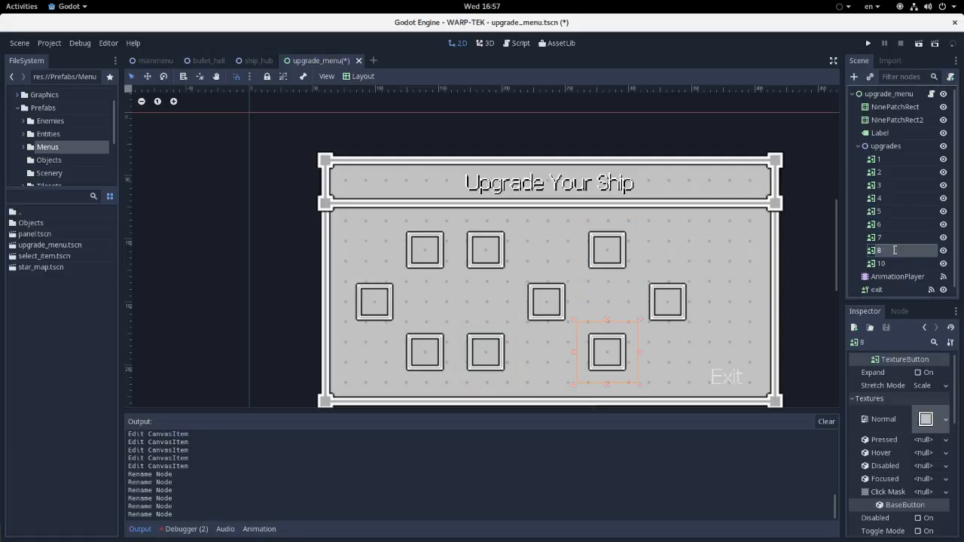
pyautogui.doubleClick(895, 263)
pyautogui.write('9')
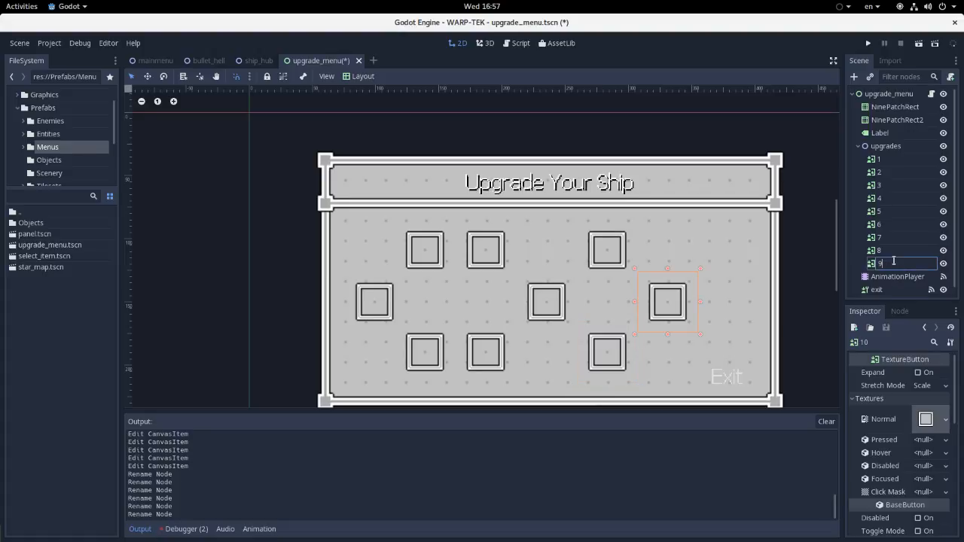
pyautogui.press('Return')
# Step: Save the scene and run it to check the tightened button layout and the Exit button
pyautogui.scroll(-4, 633, 234)
pyautogui.scroll(2, 673, 238)
pyautogui.hotkey('ctrl', 's')
pyautogui.click(919, 44)
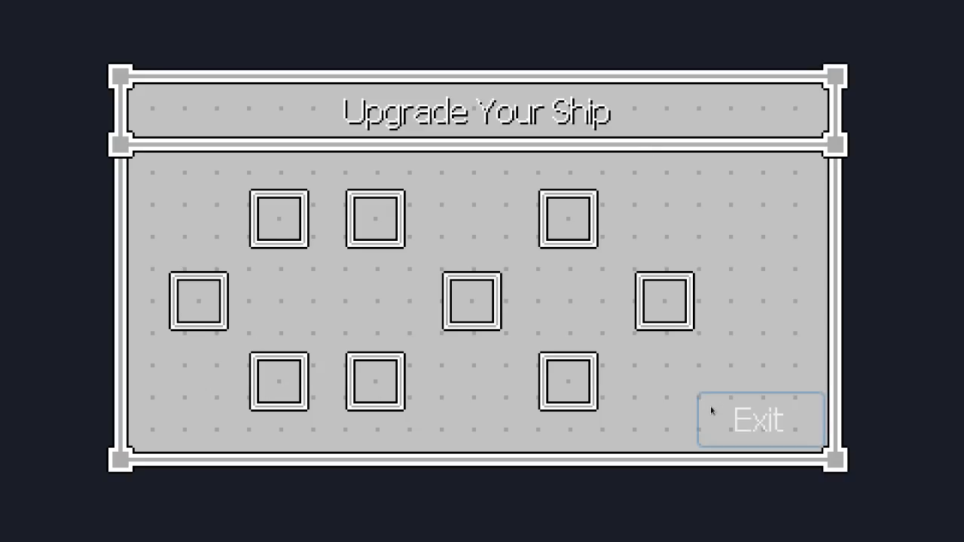
pyautogui.click(716, 422)
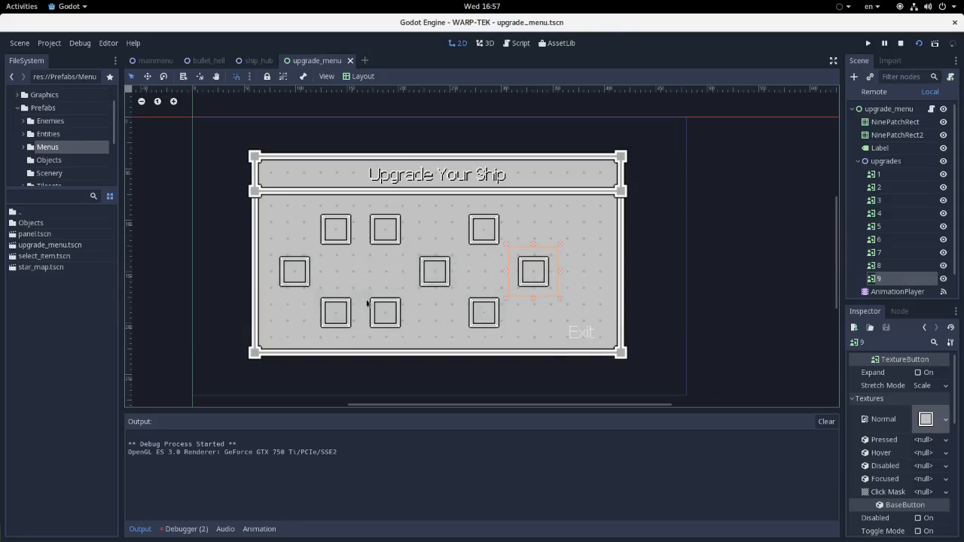
# Step: Open the script attached to the upgrade_menu root node and bring up the overview of open windows
pyautogui.click(903, 175)
pyautogui.click(932, 109)
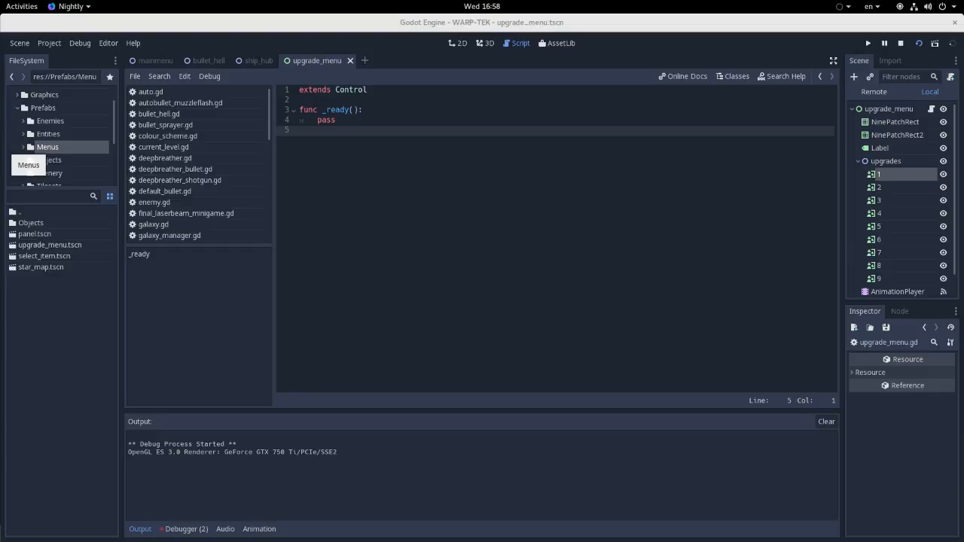
pyautogui.press('super')
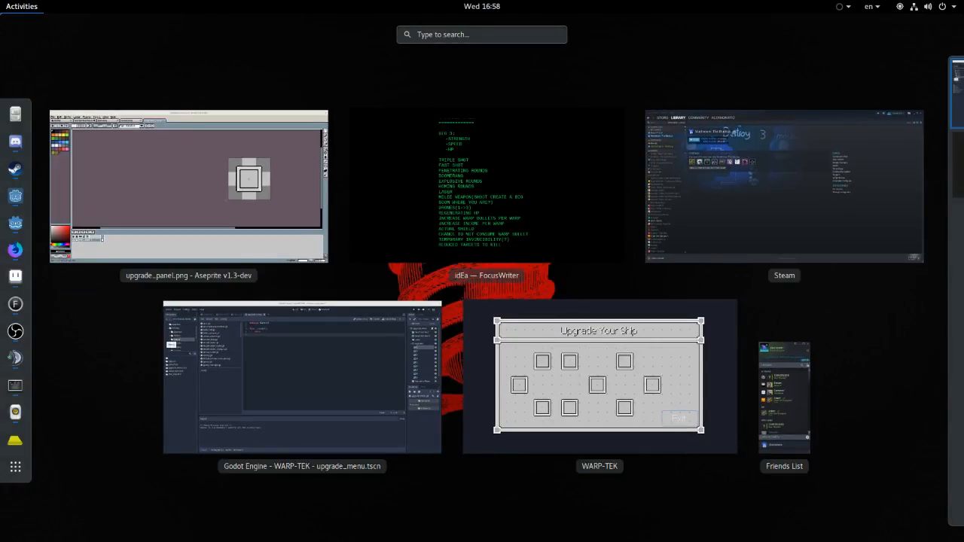
pyautogui.click(226, 354)
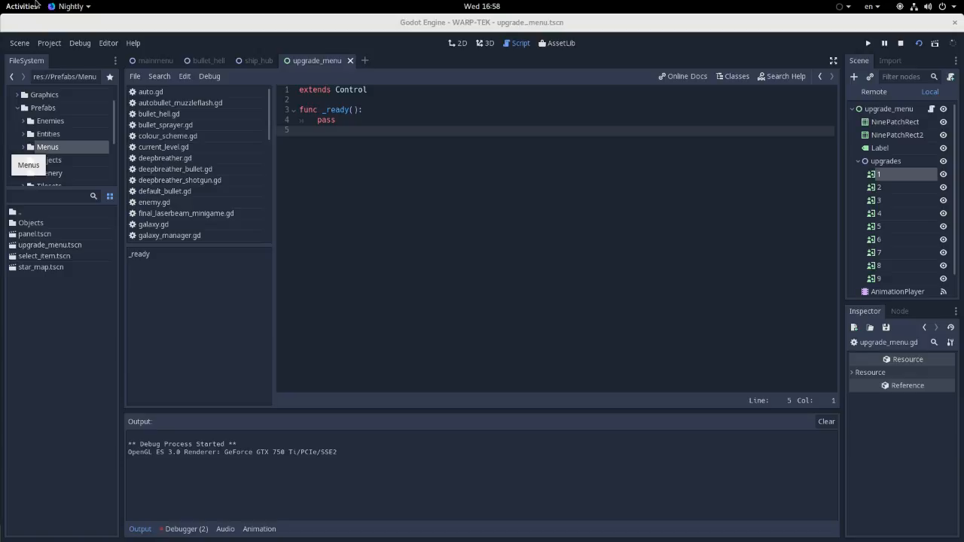
pyautogui.moveTo(1, 3)
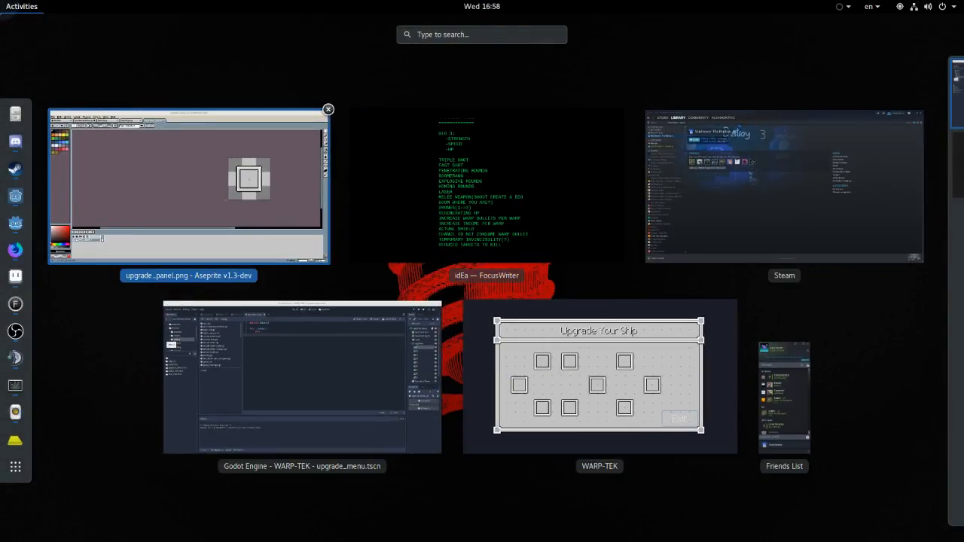
pyautogui.press('Escape')
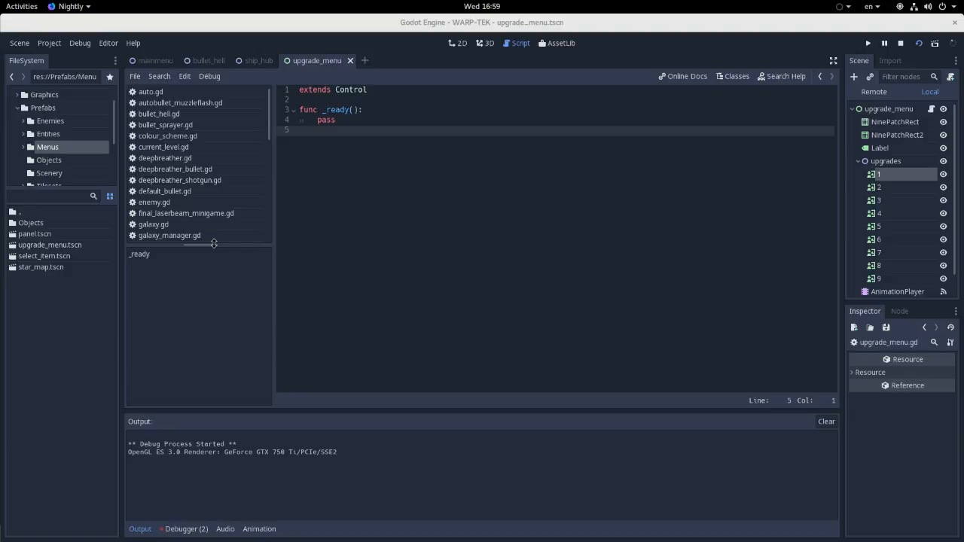
pyautogui.click(374, 158)
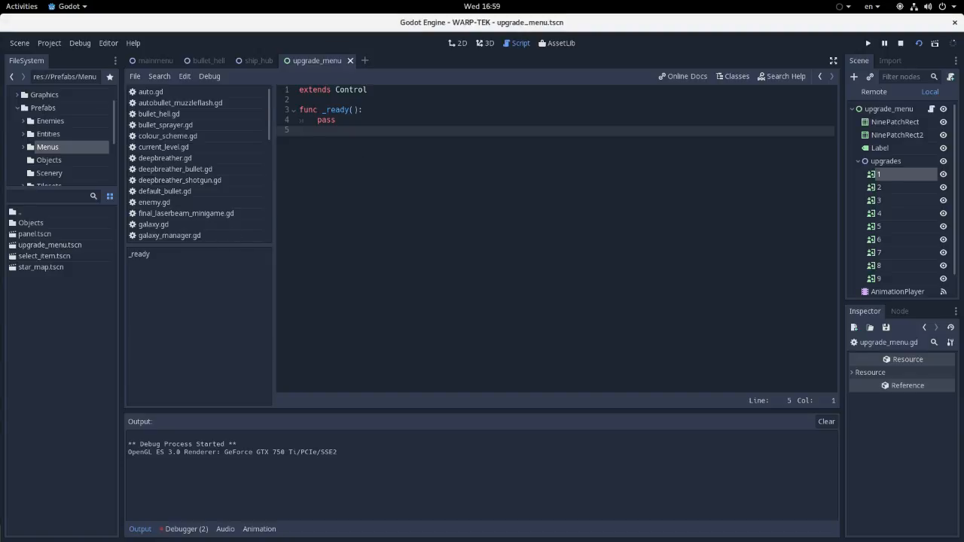
pyautogui.press('super')
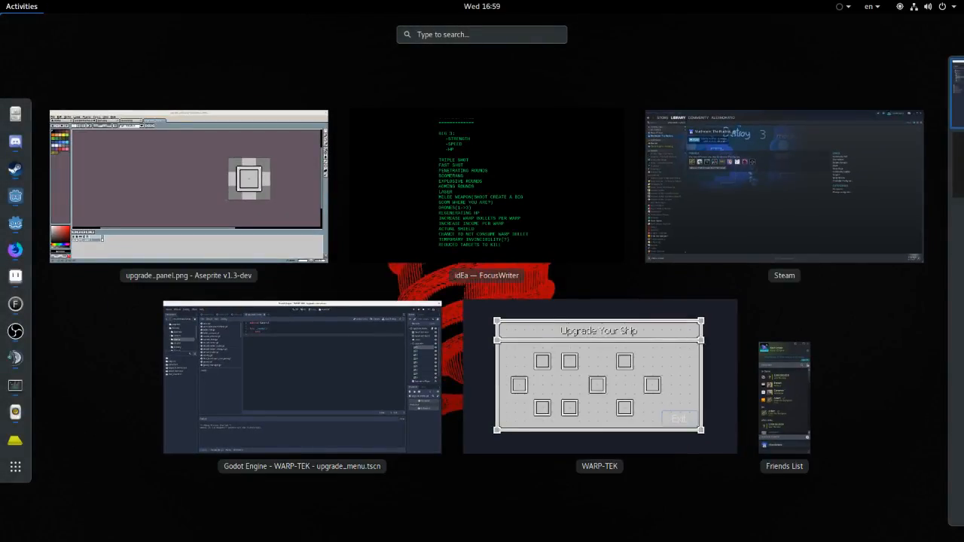
pyautogui.press('super')
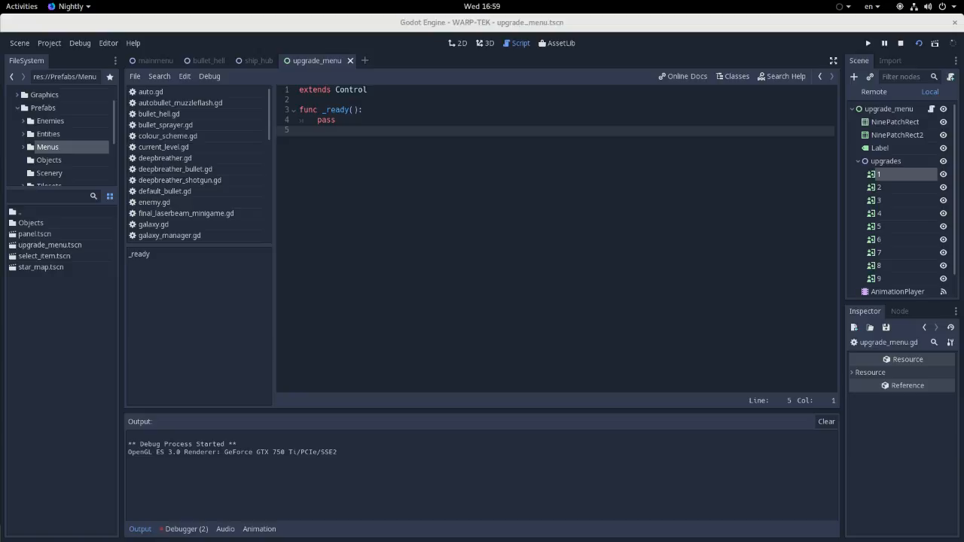
pyautogui.click(326, 224)
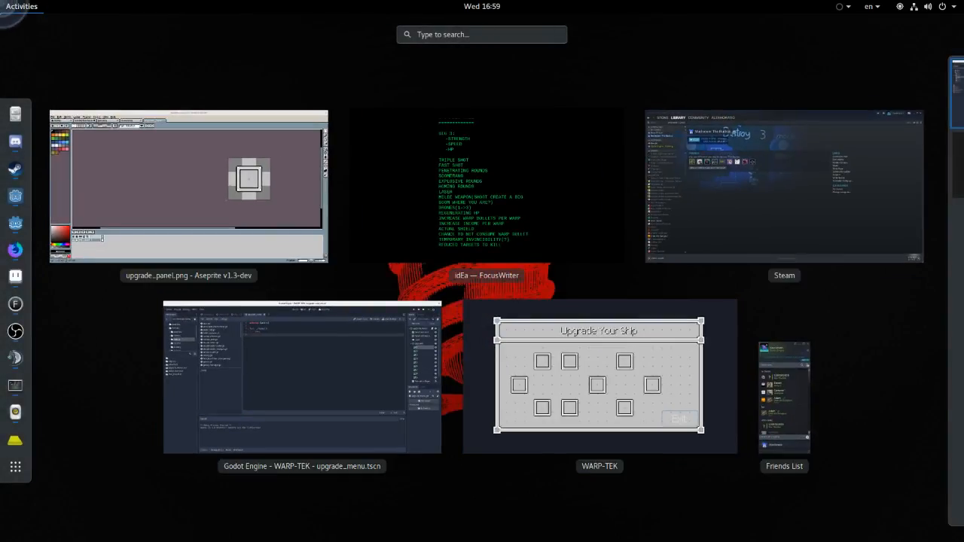
pyautogui.click(15, 250)
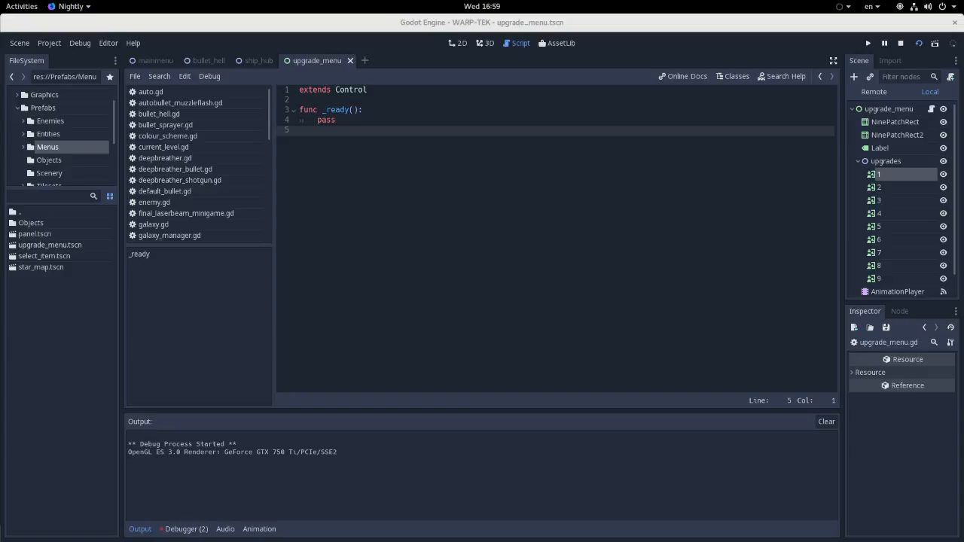
pyautogui.click(485, 8)
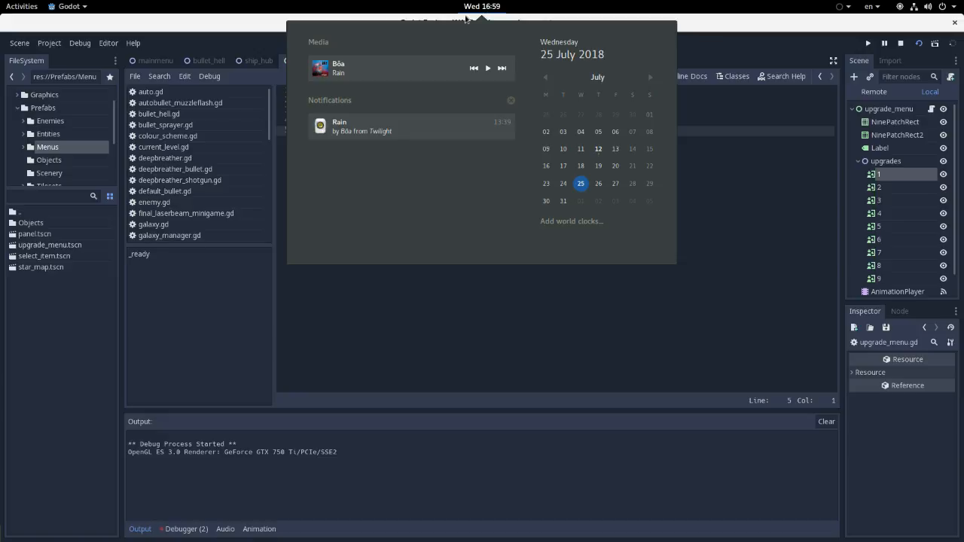
pyautogui.click(498, 288)
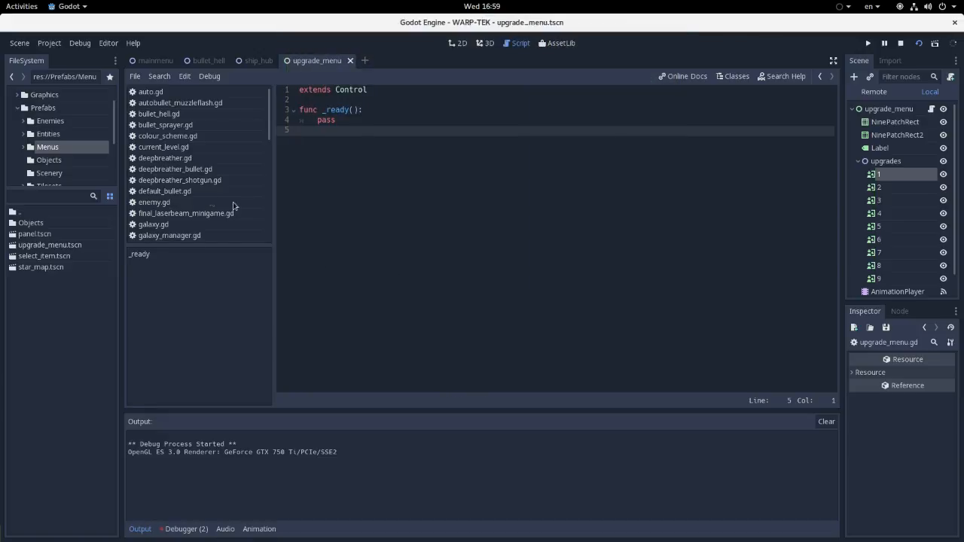
pyautogui.moveTo(0, 0)
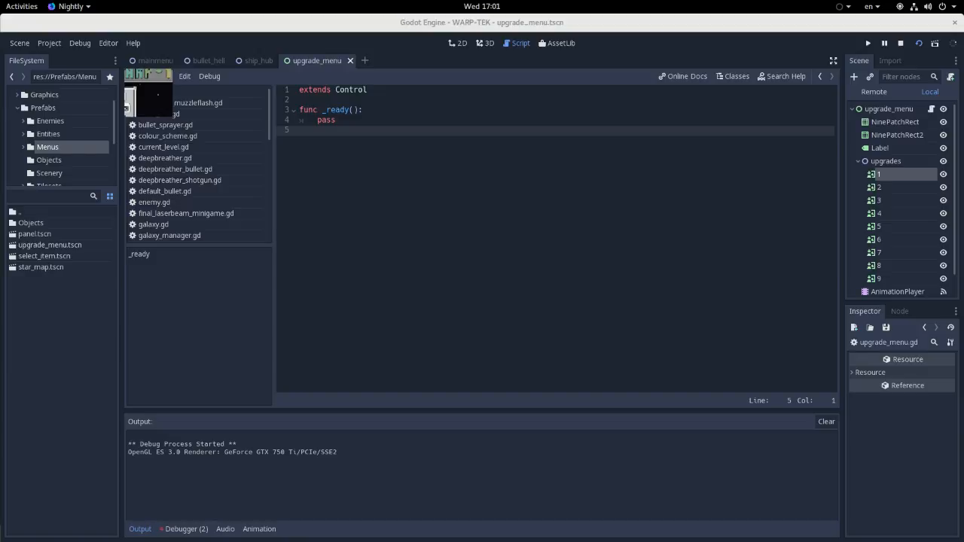
pyautogui.press('super')
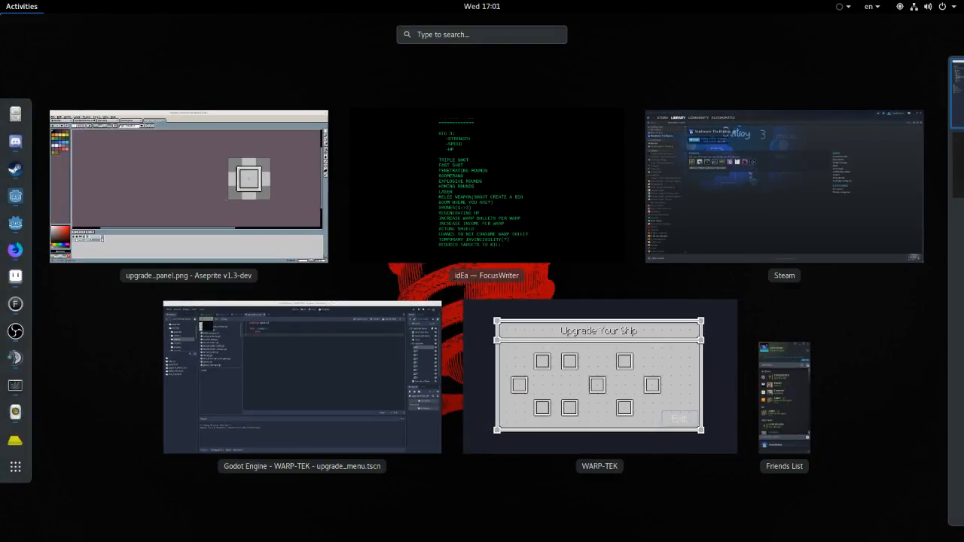
pyautogui.press('super')
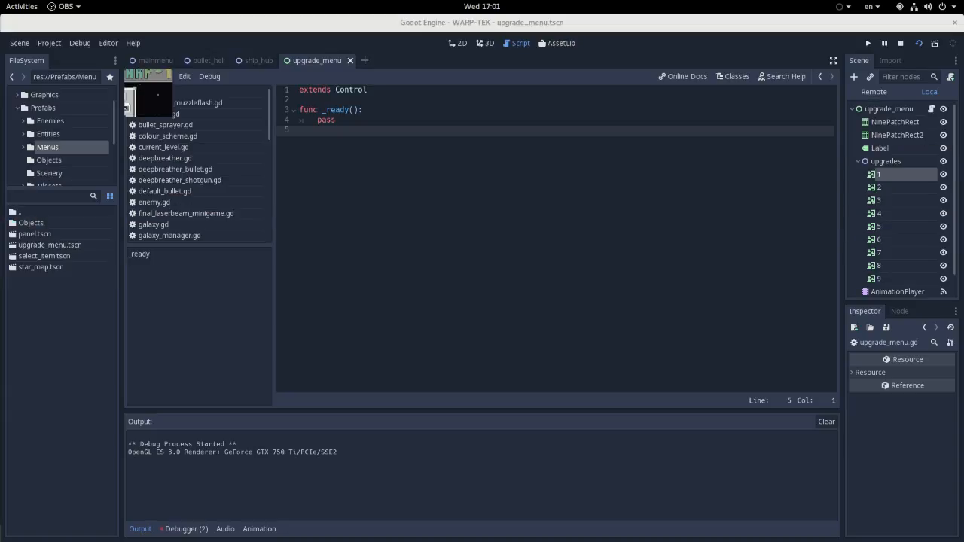